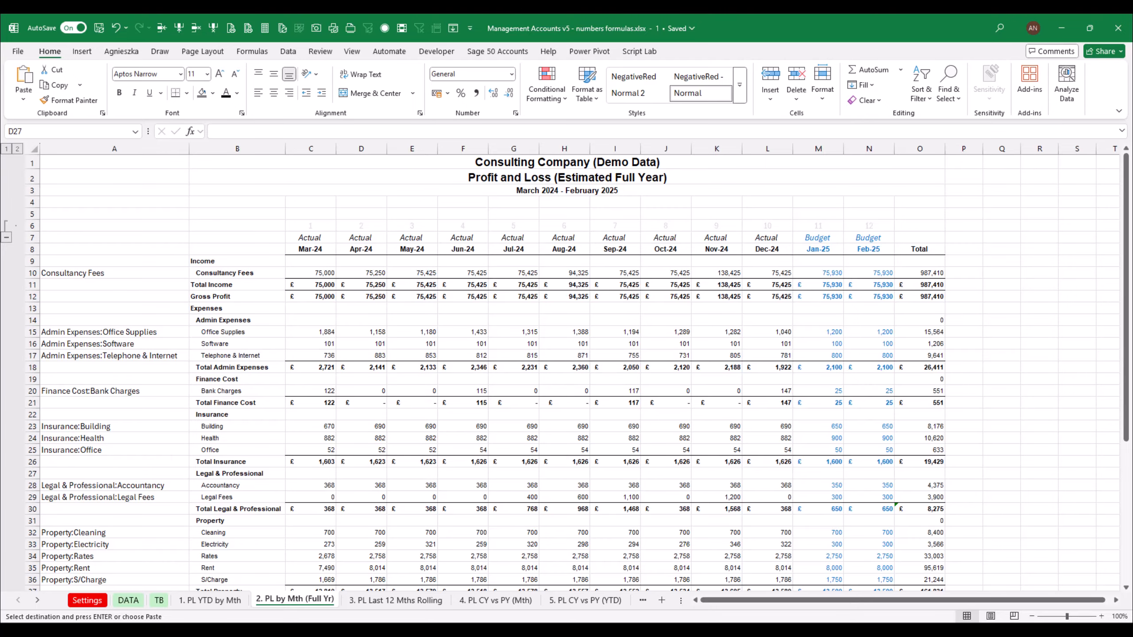
# Set the tab colour of the "1. PL YTD by Mth" sheet to a light blue tint
pyautogui.click(227, 602)
pyautogui.rightClick(230, 602)
pyautogui.moveTo(296, 502)
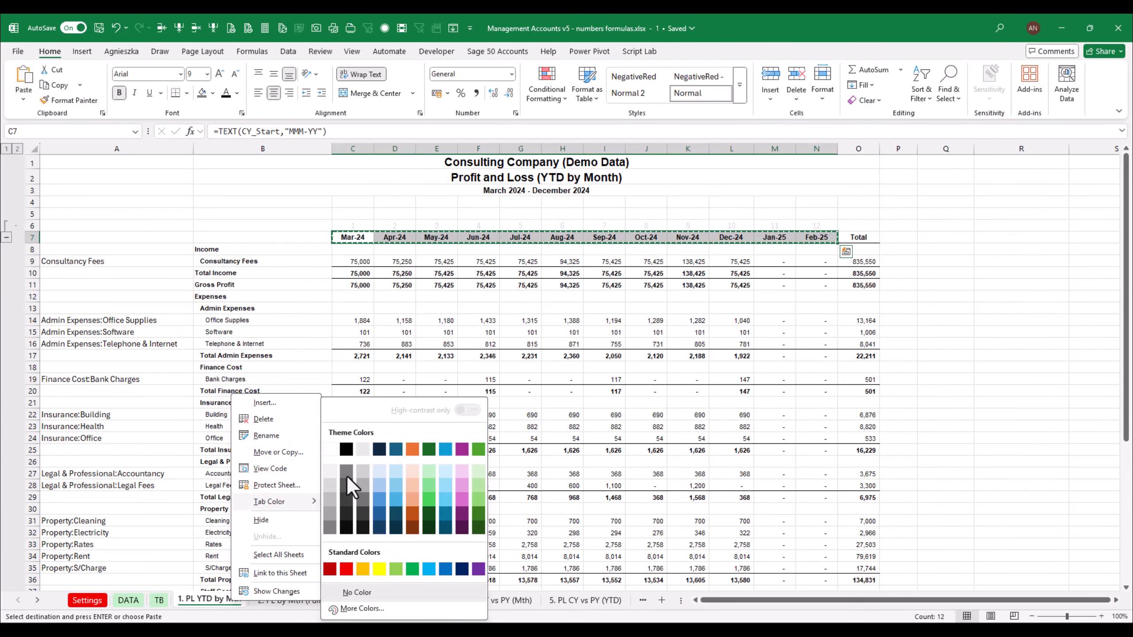
pyautogui.click(382, 467)
# Set the tab colour of the "2. PL by Mth (Full Yr)" sheet to a light blue tint
pyautogui.rightClick(298, 601)
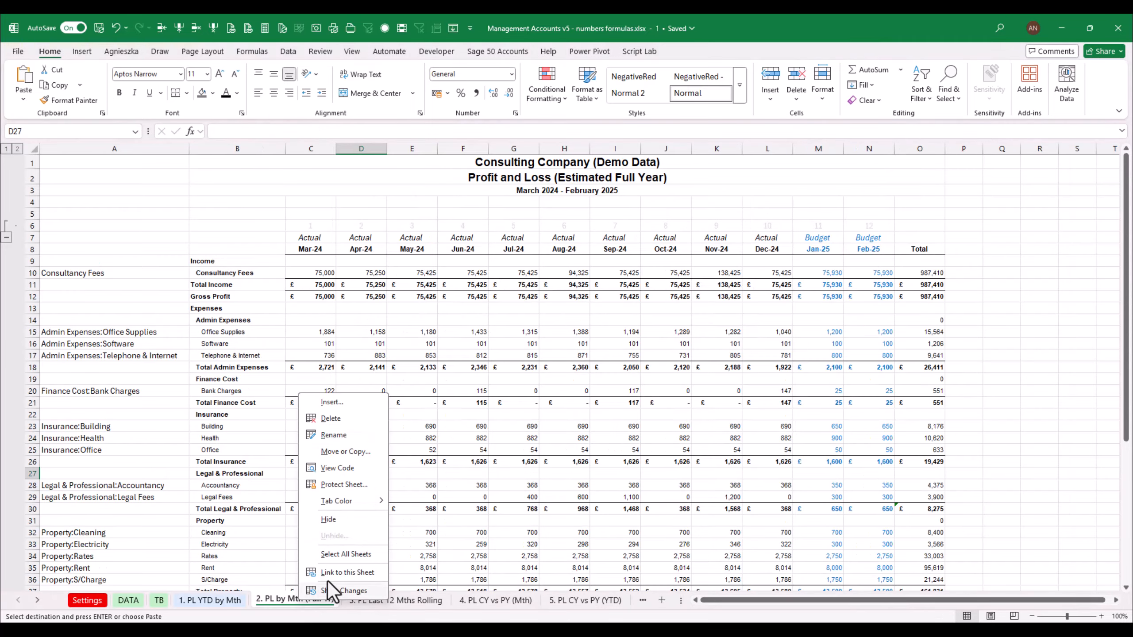
pyautogui.moveTo(361, 501)
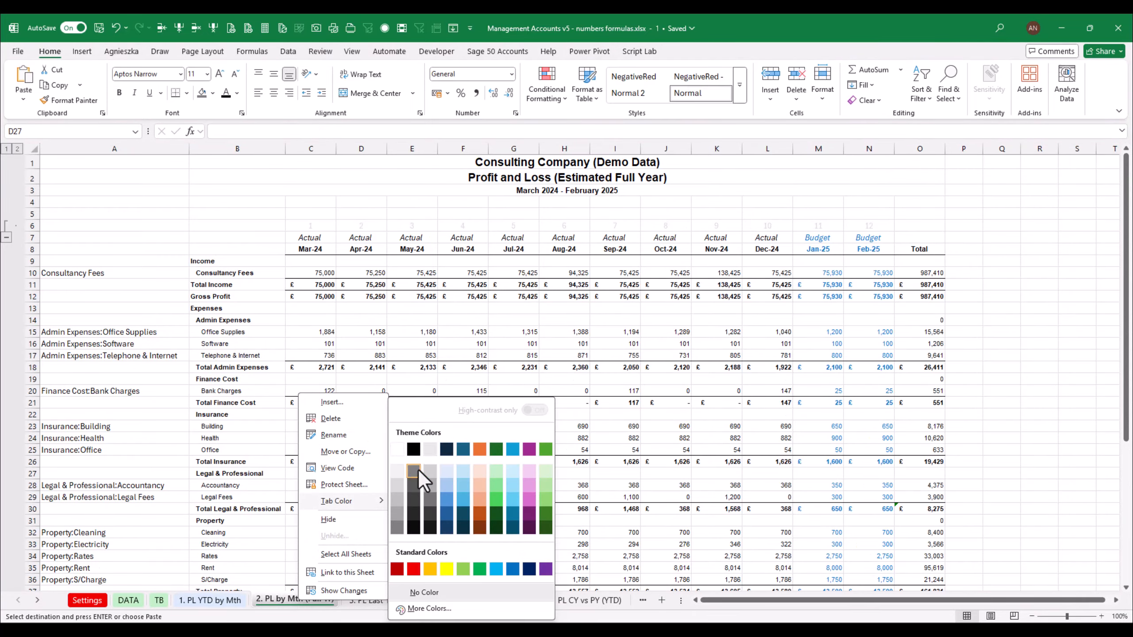
pyautogui.click(446, 471)
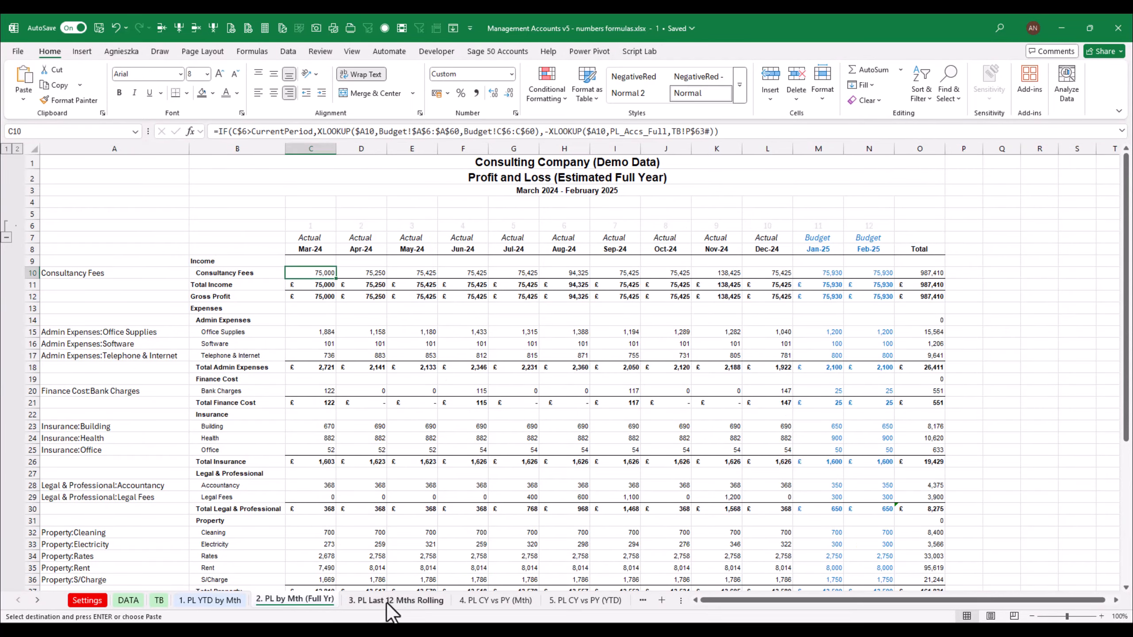
# Switch between the rolling 12-month and full-year P&L sheets to compare their month headers
pyautogui.click(399, 602)
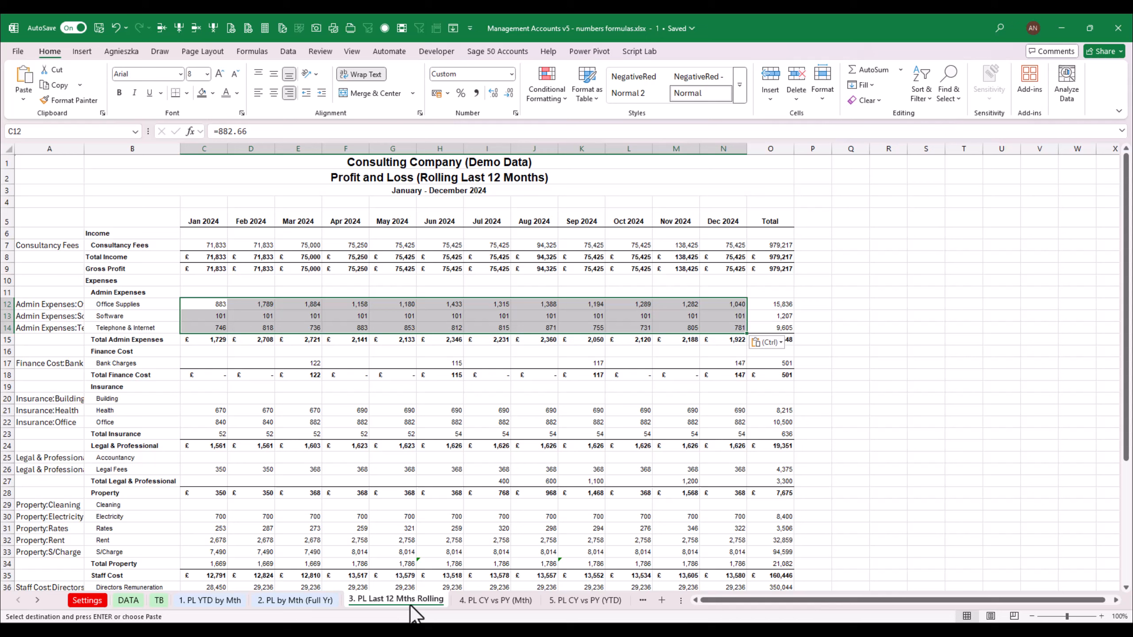
pyautogui.click(646, 316)
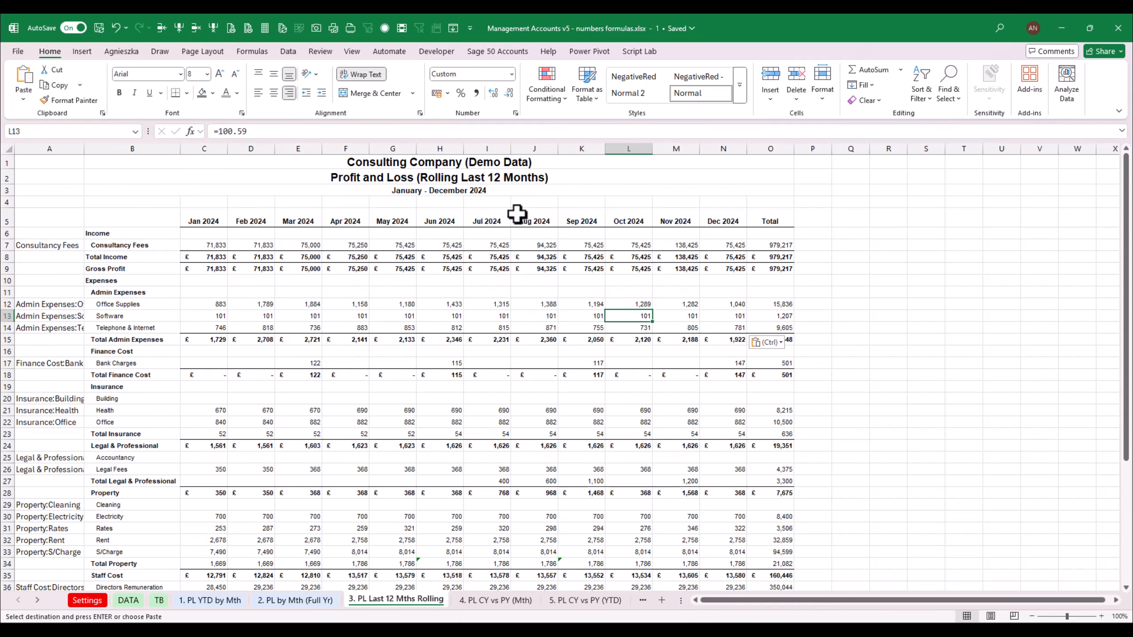
pyautogui.click(719, 222)
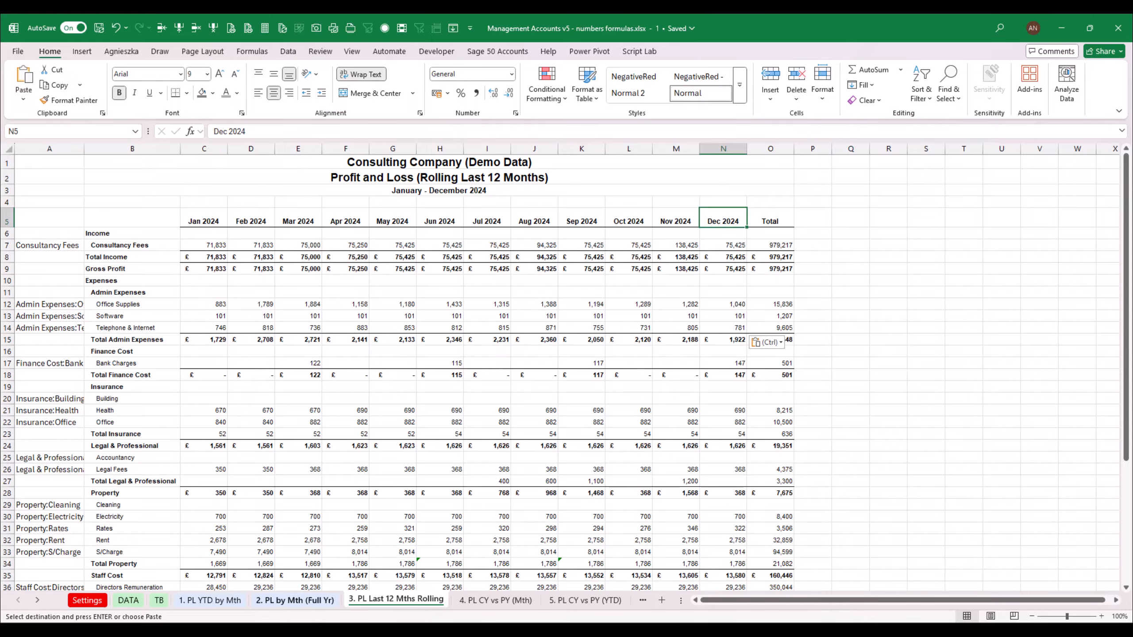
pyautogui.click(328, 601)
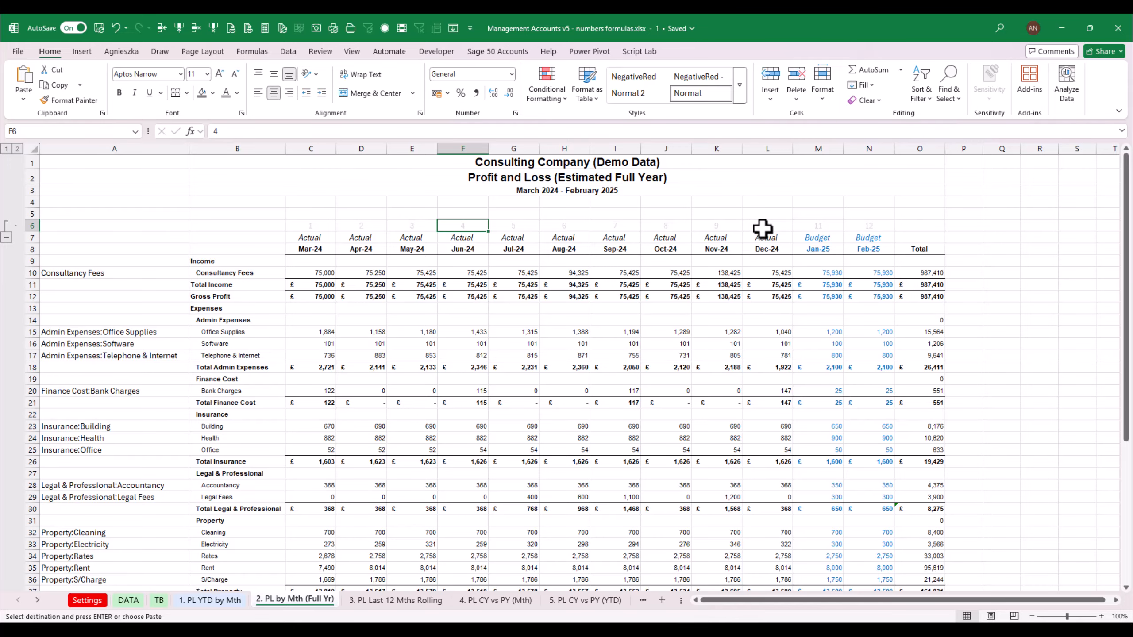
pyautogui.click(414, 602)
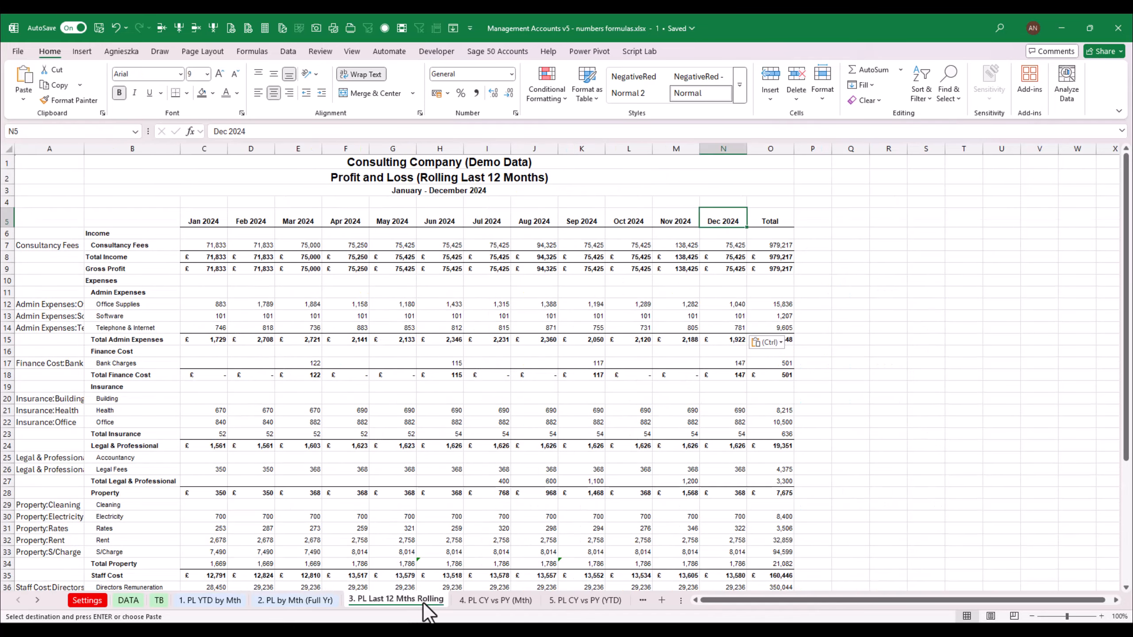
# Insert a blank row above the month headers on the rolling 12-month P&L sheet
pyautogui.click(162, 27)
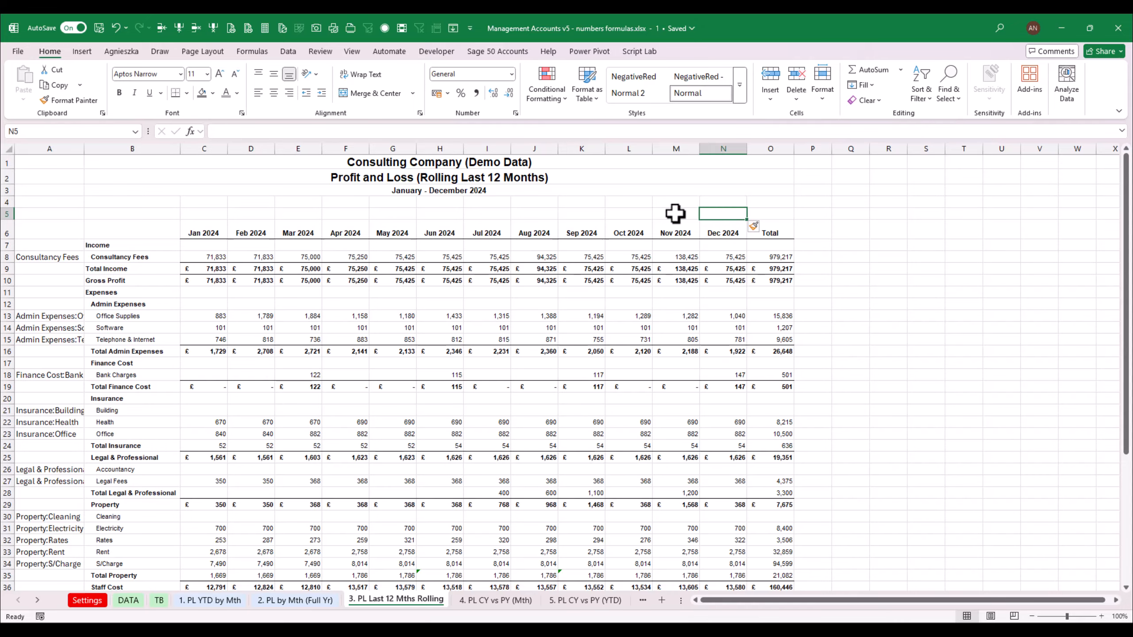
pyautogui.click(632, 215)
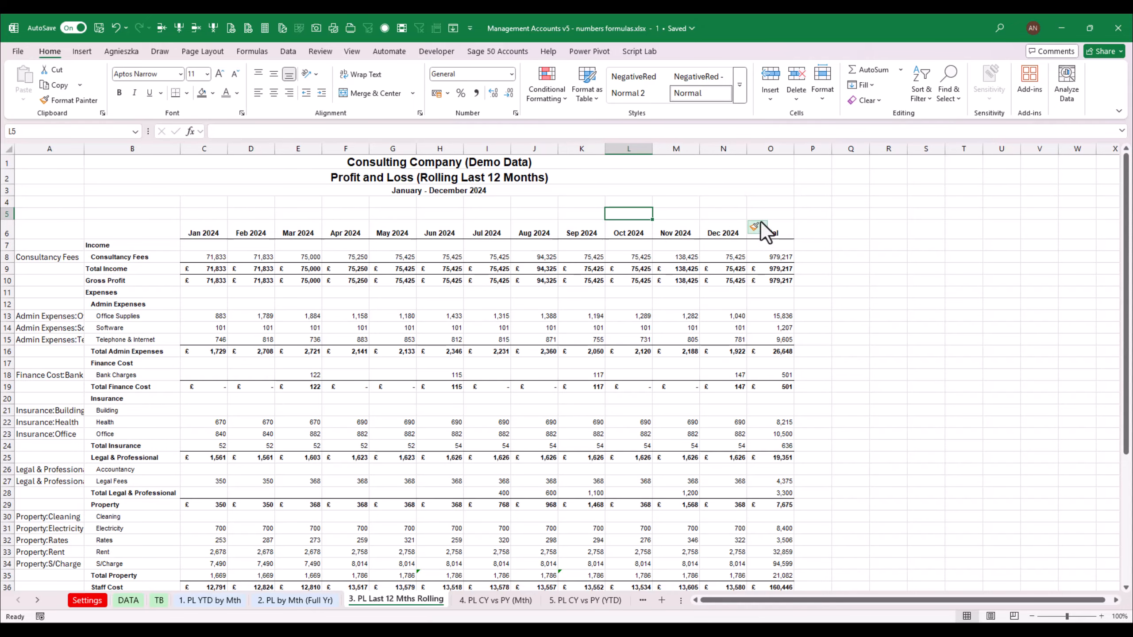
# Enter the formula =CurrentPeriod in the new row above the Dec 2024 column
pyautogui.click(732, 215)
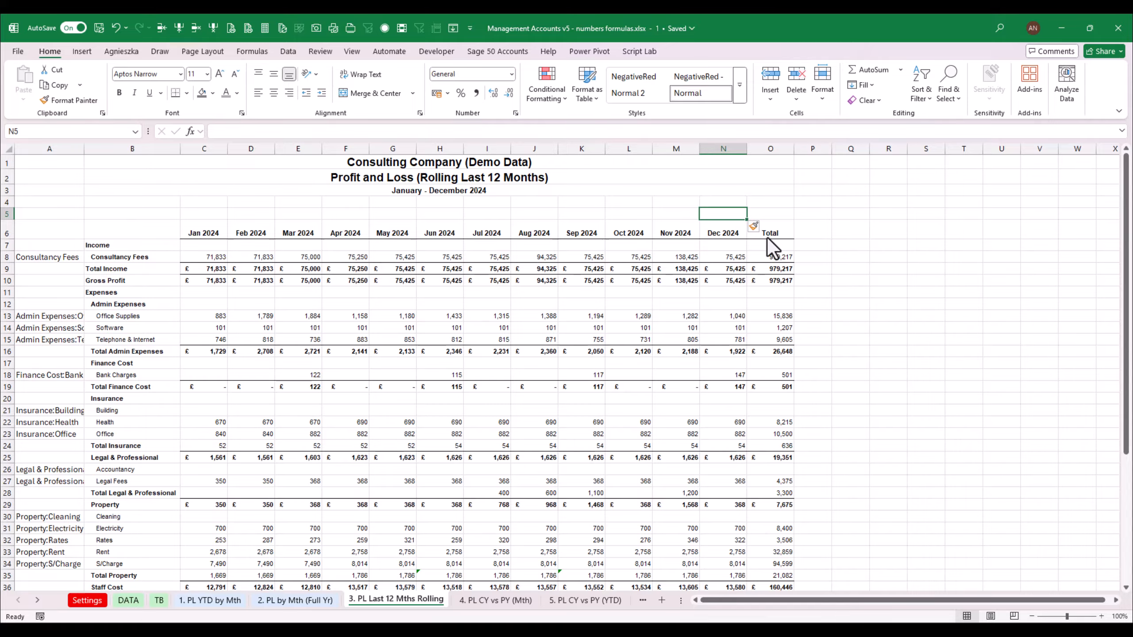
pyautogui.write('=currentMonth')
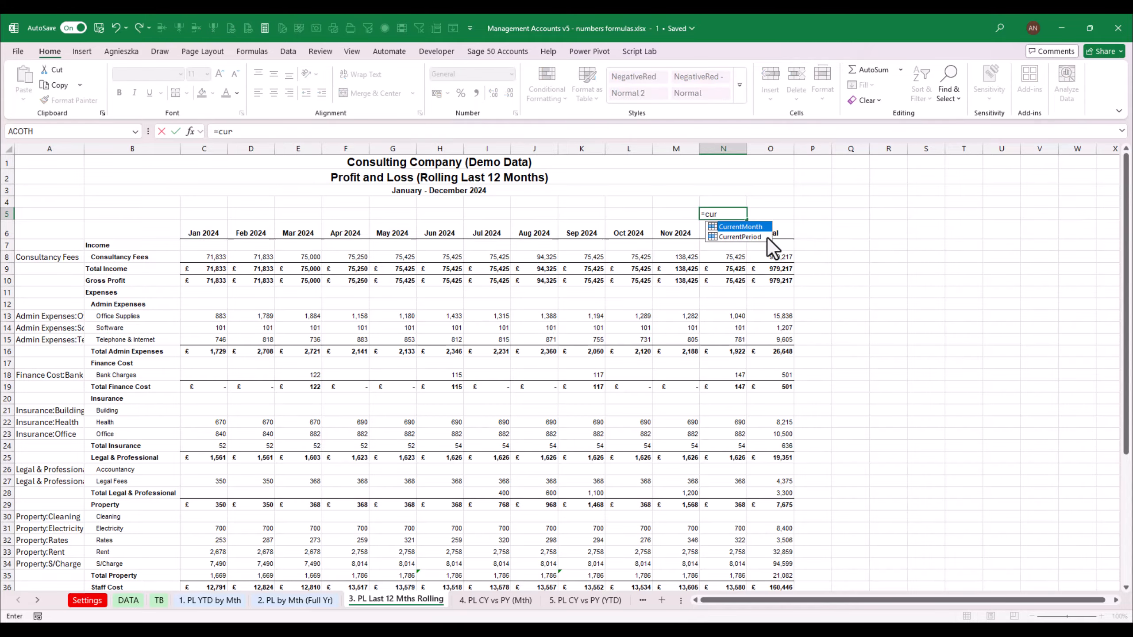
pyautogui.press('Tab')
pyautogui.press('Return')
pyautogui.press('Up')
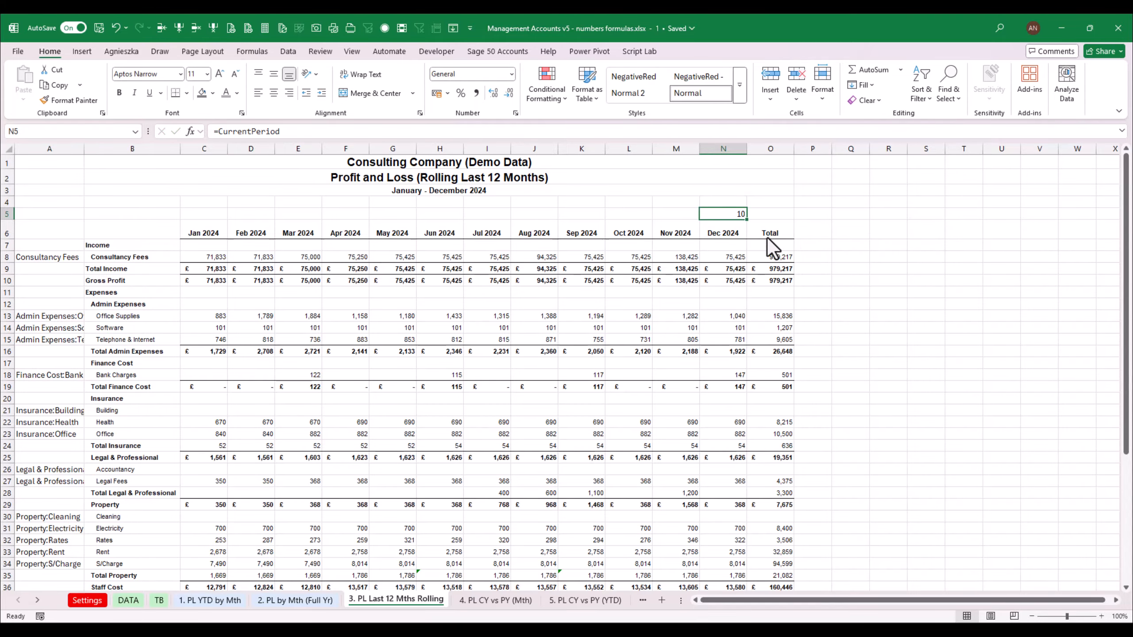
# In the cell above Nov 2024, enter a formula subtracting 1 from the Dec 2024 period cell
pyautogui.press('Left')
pyautogui.write('=')
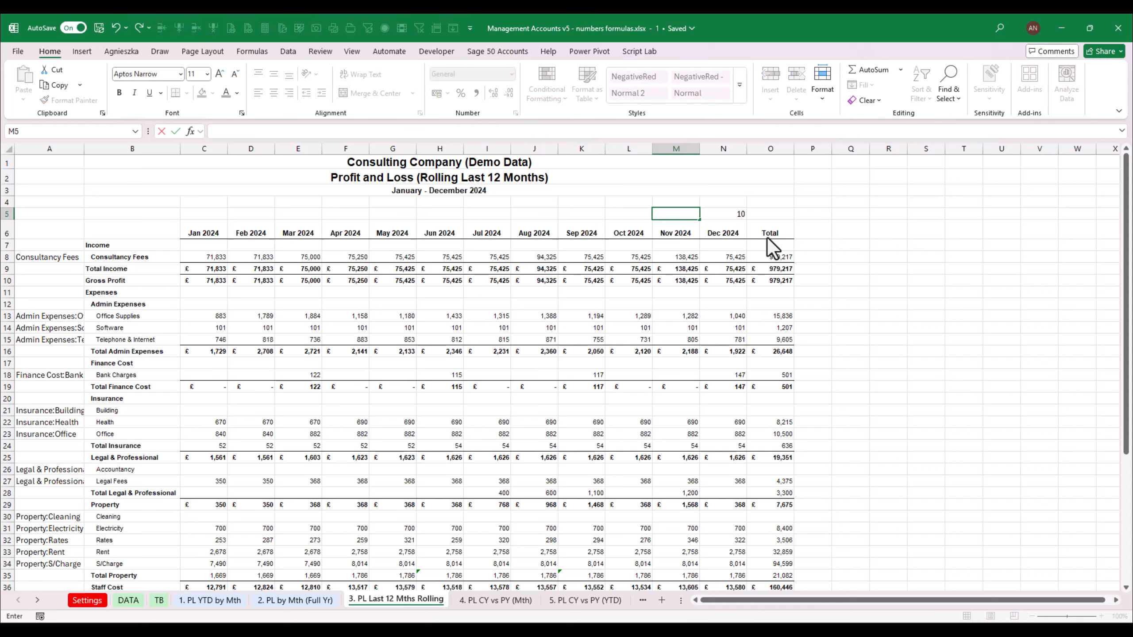
pyautogui.press('Right')
pyautogui.write('-1')
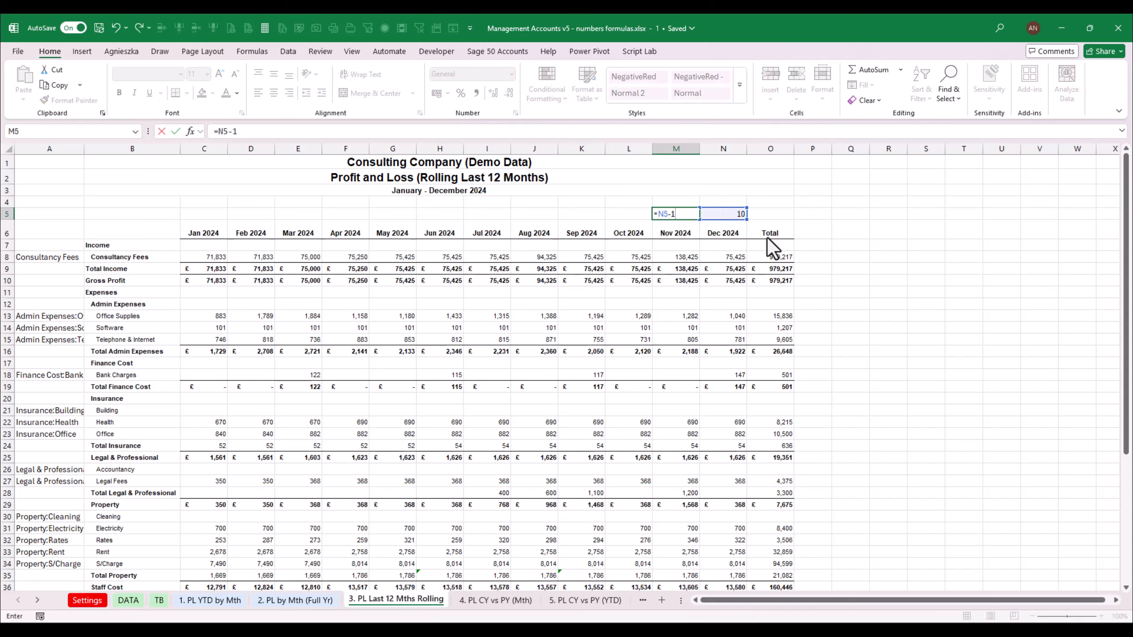
pyautogui.press('Return')
# Copy the minus-one period formula leftwards across the row above the earlier month headers
pyautogui.press('Up')
pyautogui.hotkey('ctrl', 'c')
pyautogui.press('Left')
pyautogui.hotkey('shift', 'Left')
pyautogui.hotkey('shift', 'Left')
pyautogui.hotkey('shift', 'Left')
pyautogui.hotkey('shift', 'Left')
pyautogui.hotkey('shift', 'Left')
pyautogui.hotkey('shift', 'Left')
pyautogui.hotkey('shift', 'Left')
pyautogui.hotkey('shift', 'Left')
pyautogui.hotkey('shift', 'Left')
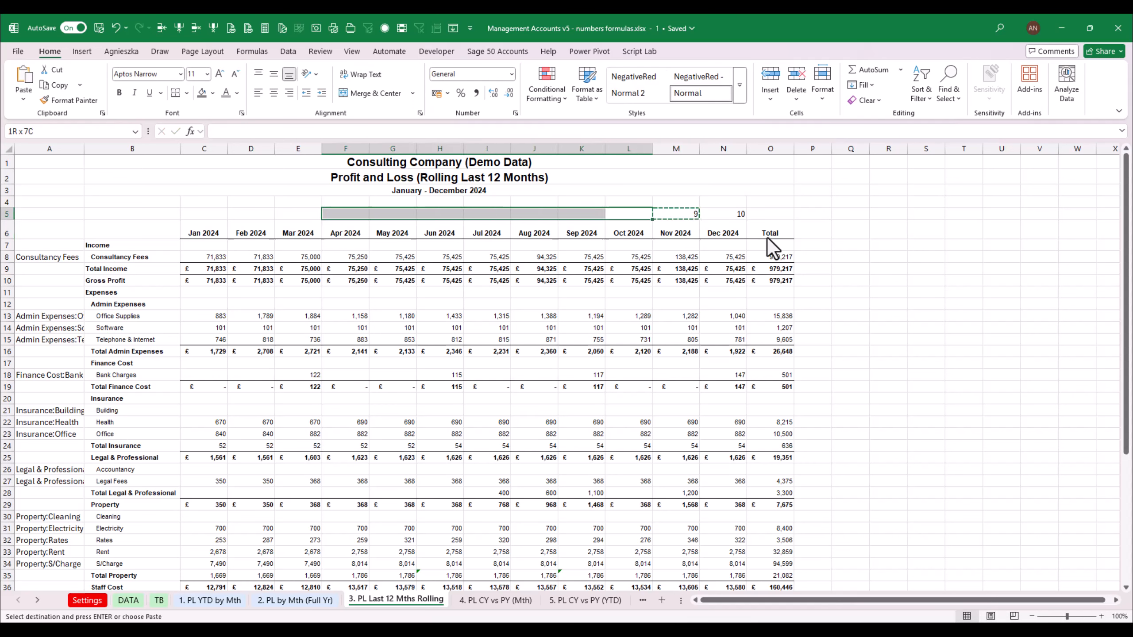
pyautogui.press('Return')
# Step through the period cells in row 5 to check their formulas
pyautogui.press('Left')
pyautogui.press('Left')
pyautogui.press('Left')
pyautogui.press('Left')
pyautogui.press('Left')
pyautogui.press('Left')
pyautogui.press('Left')
pyautogui.press('Left')
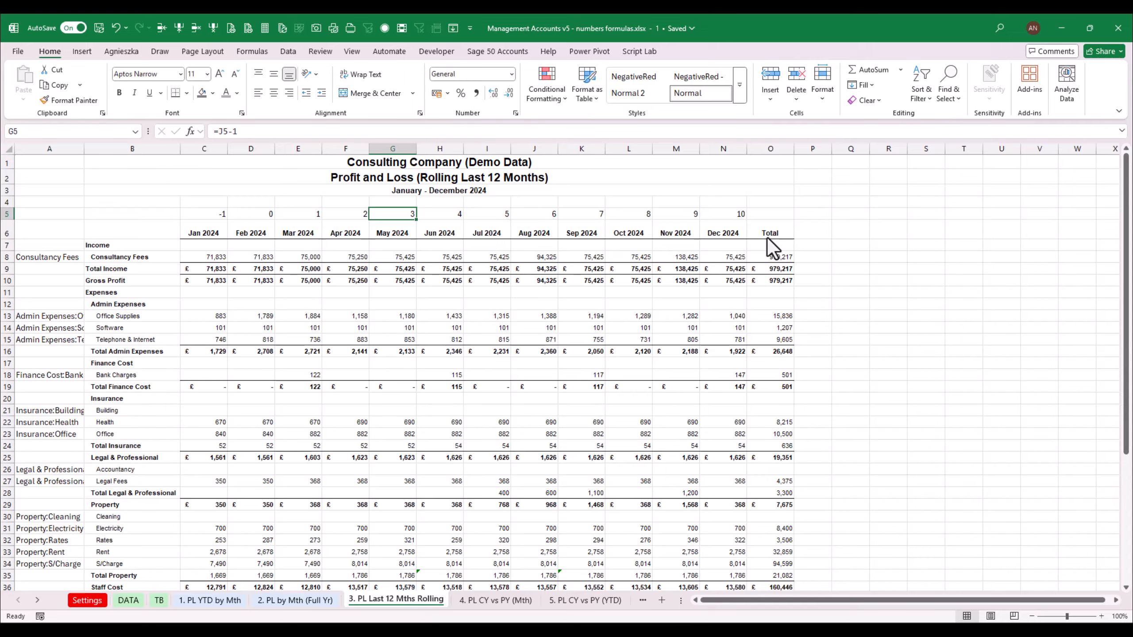
pyautogui.press('Right')
pyautogui.press('Right')
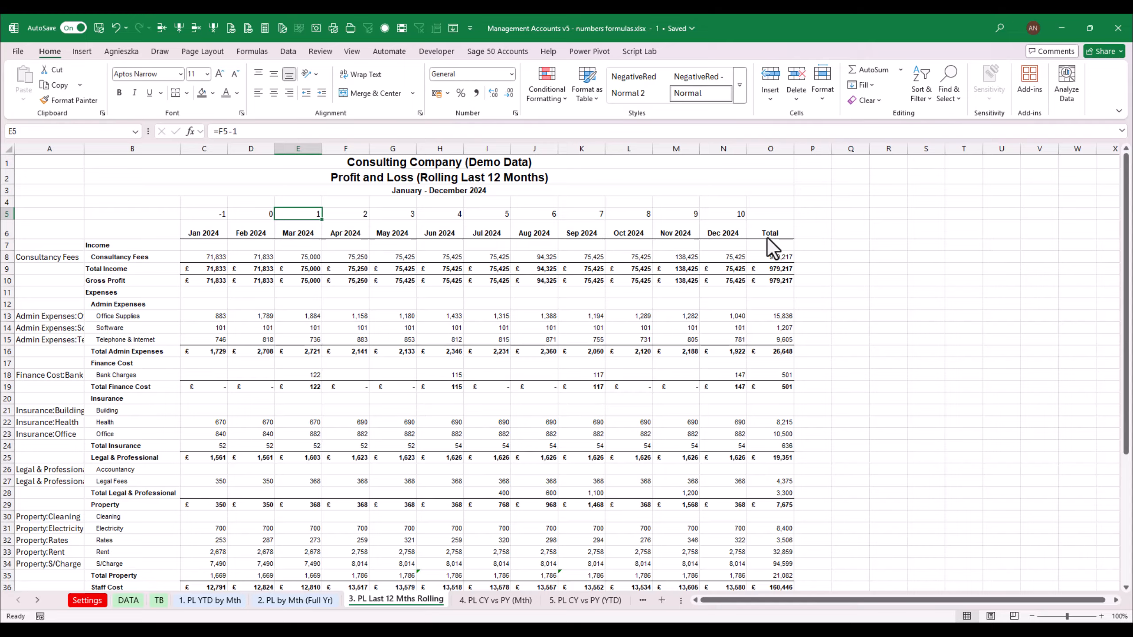
pyautogui.press('Left')
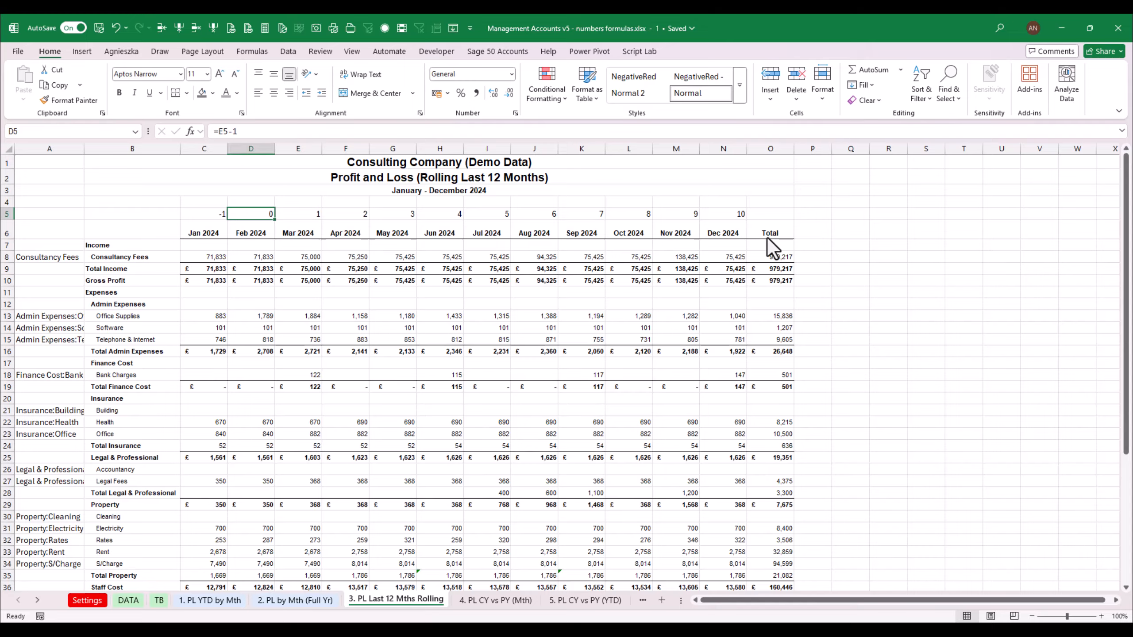
pyautogui.press('Left')
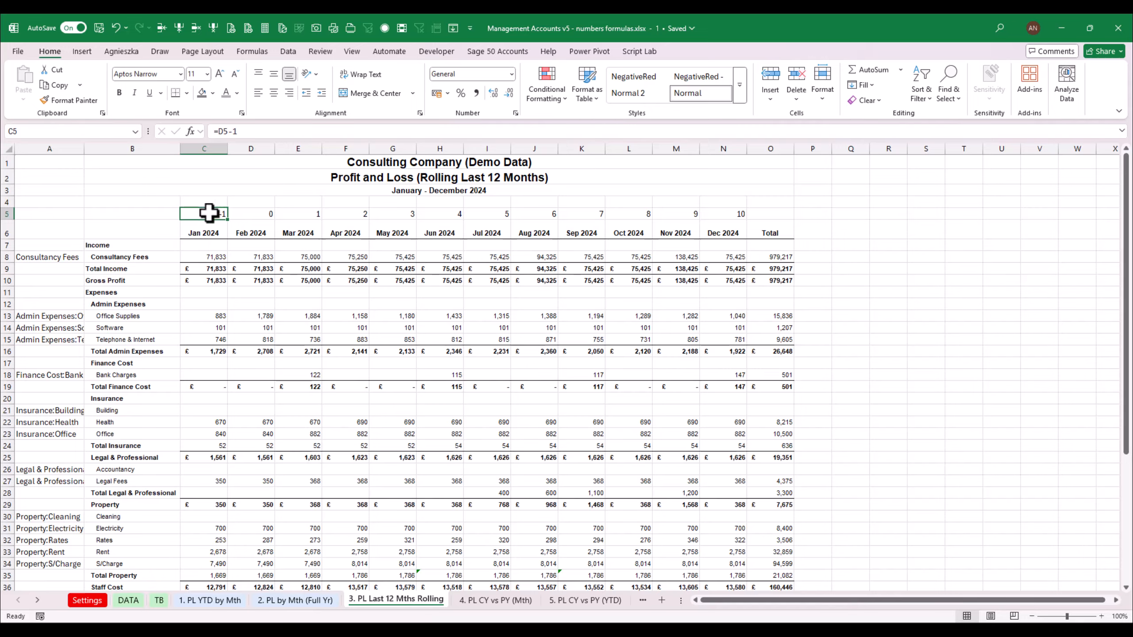
# Select the period numbers above Jan 2024 to Dec 2024 and give them a grey font colour
pyautogui.moveTo(213, 213); pyautogui.dragTo(663, 221)
pyautogui.moveTo(218, 213); pyautogui.dragTo(702, 215)
pyautogui.click(226, 93)
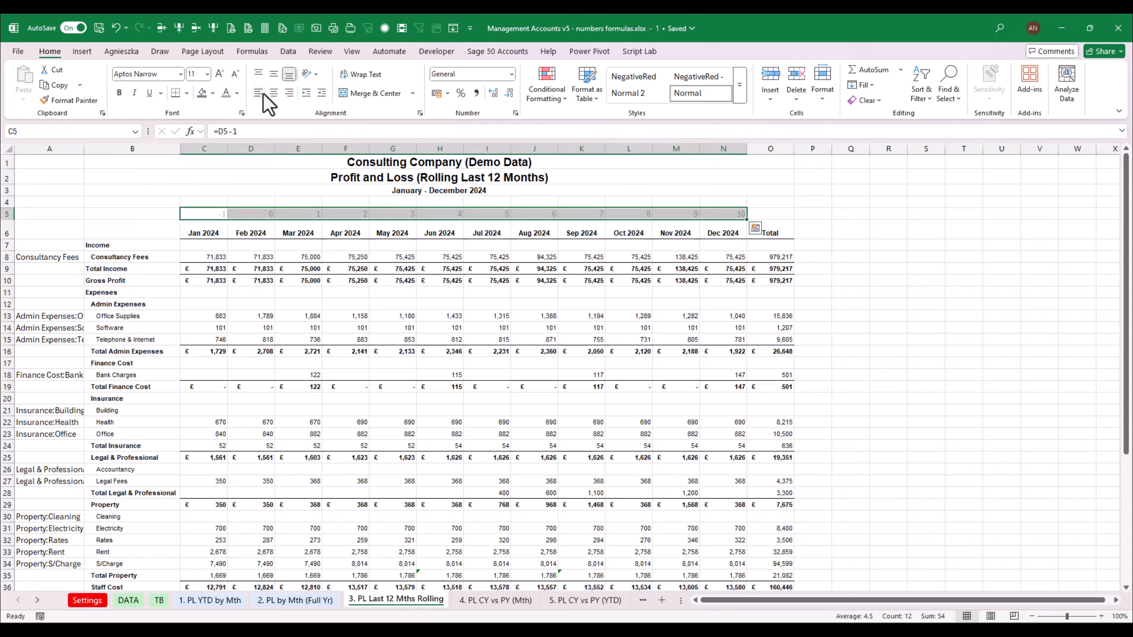
pyautogui.click(332, 305)
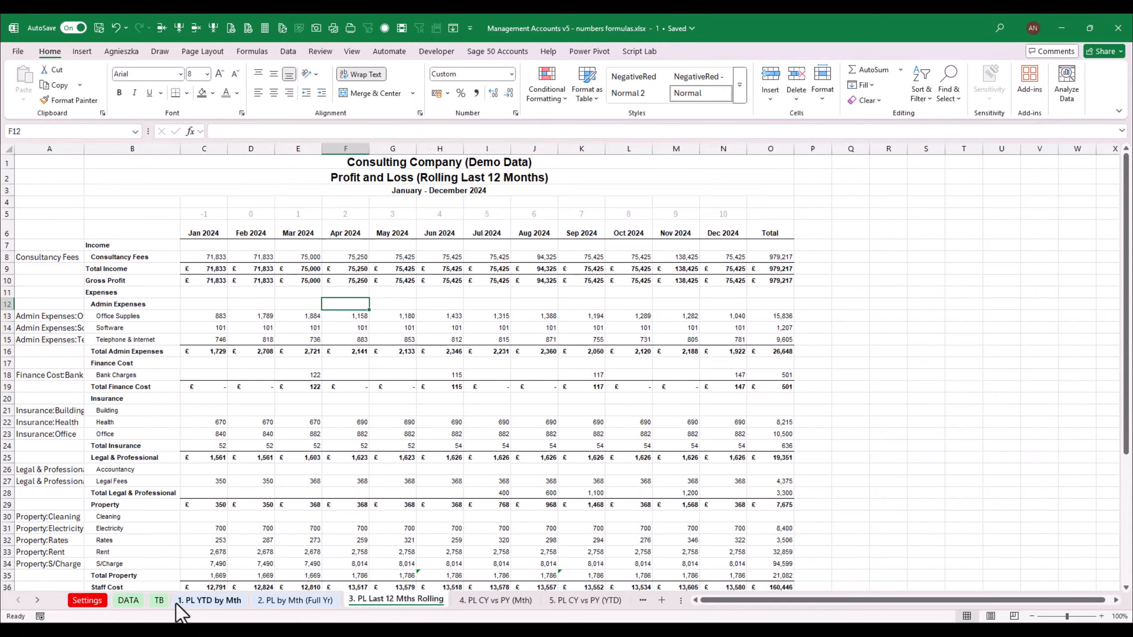
# Open the TB sheet and insert a blank row above the period number row
pyautogui.click(158, 601)
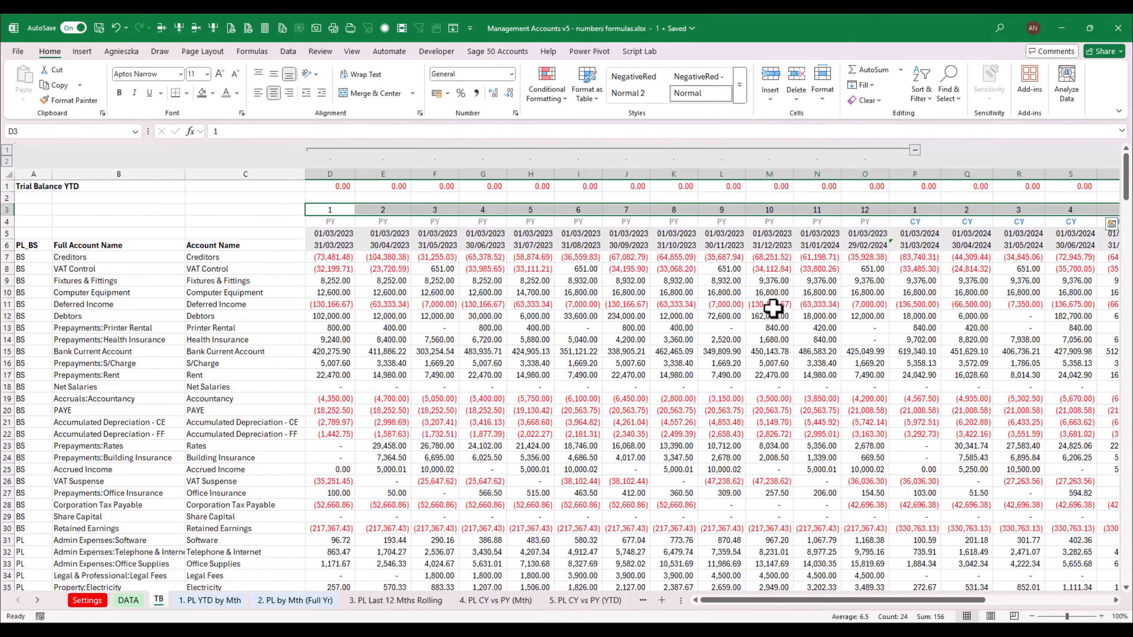
pyautogui.moveTo(724, 600); pyautogui.dragTo(755, 600)
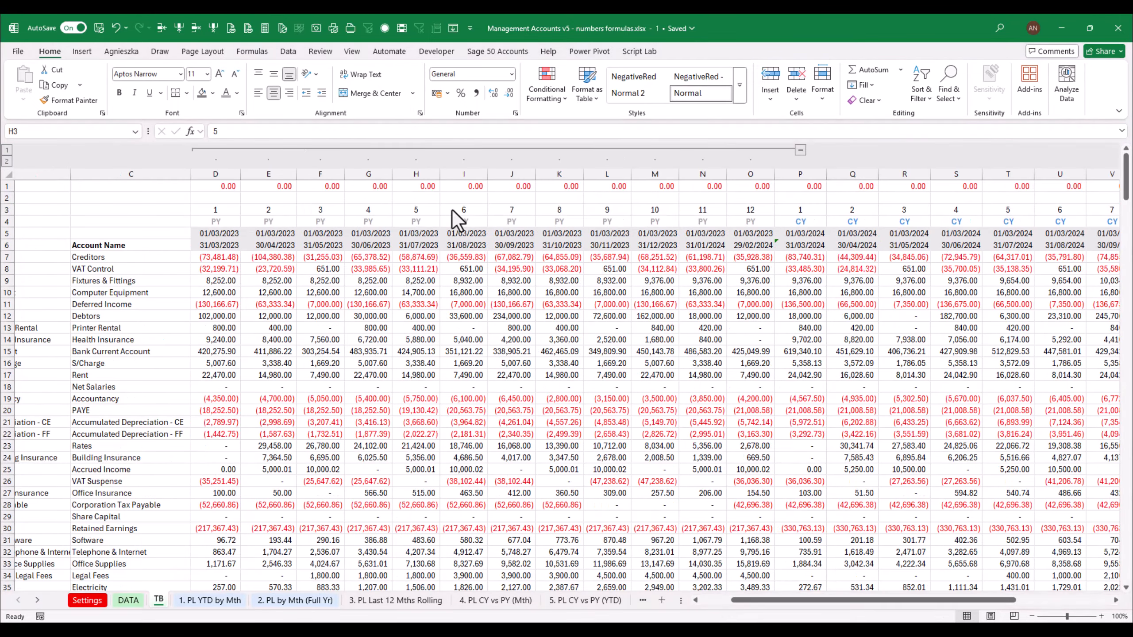
pyautogui.click(415, 210)
pyautogui.click(463, 210)
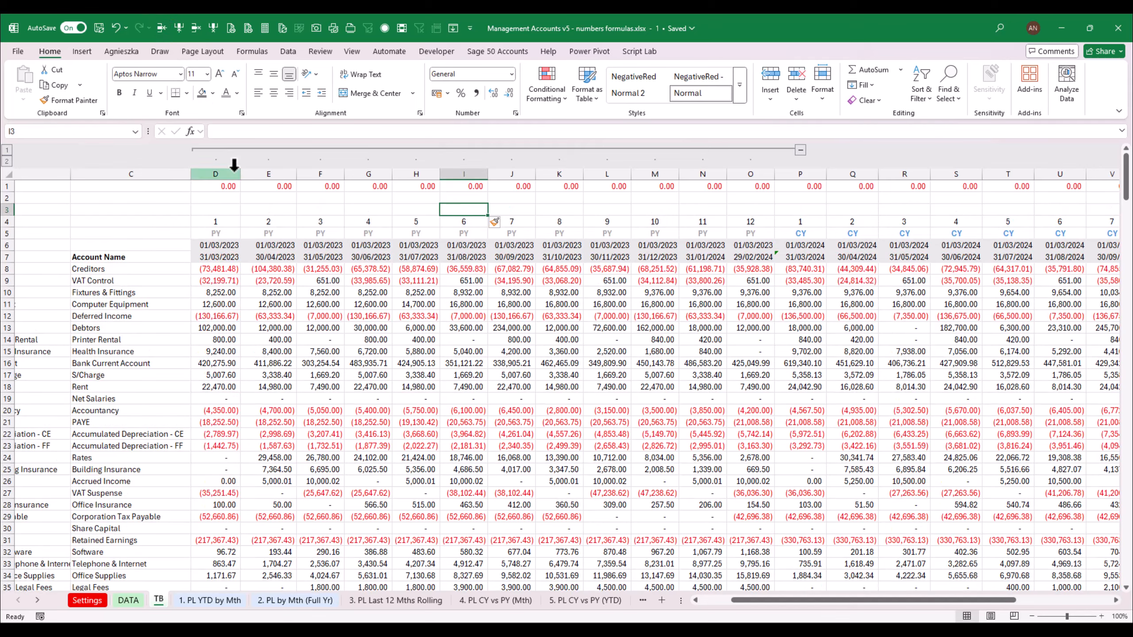
# Enter 12 in the new row above the last month column (AA)
pyautogui.moveTo(800, 602); pyautogui.dragTo(918, 597)
pyautogui.click(1017, 210)
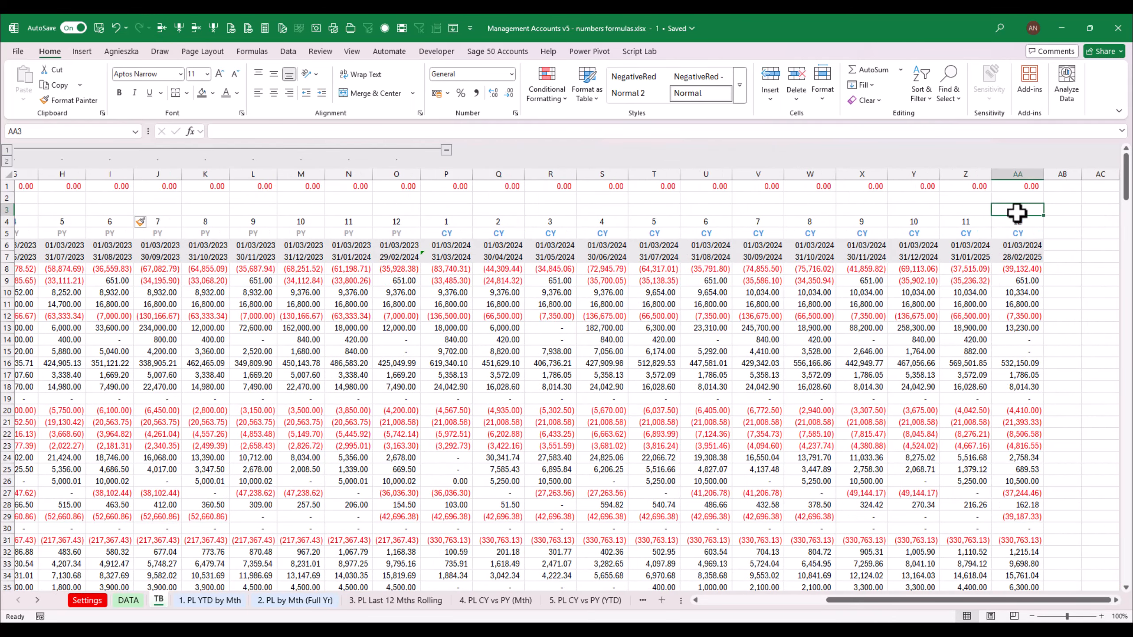
pyautogui.write('12')
pyautogui.hotkey('ctrl', 'Return')
# In Z3 enter a formula subtracting 1 from AA3 and copy it
pyautogui.click(983, 210)
pyautogui.write('=')
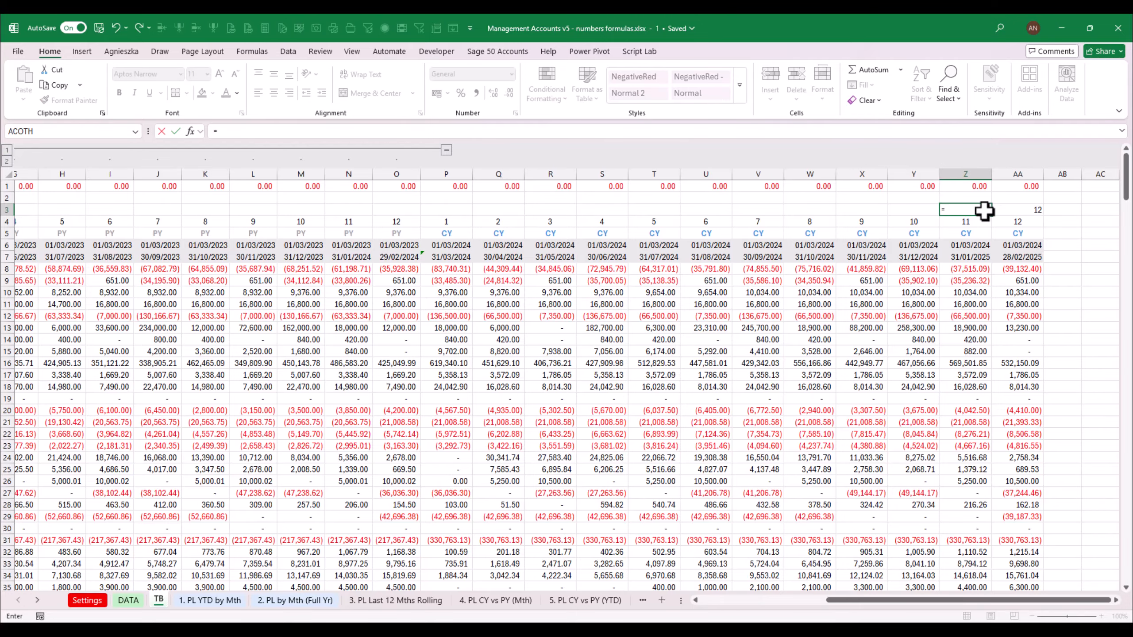
pyautogui.press('Right')
pyautogui.press('Escape')
pyautogui.hotkey('ctrl', 'c')
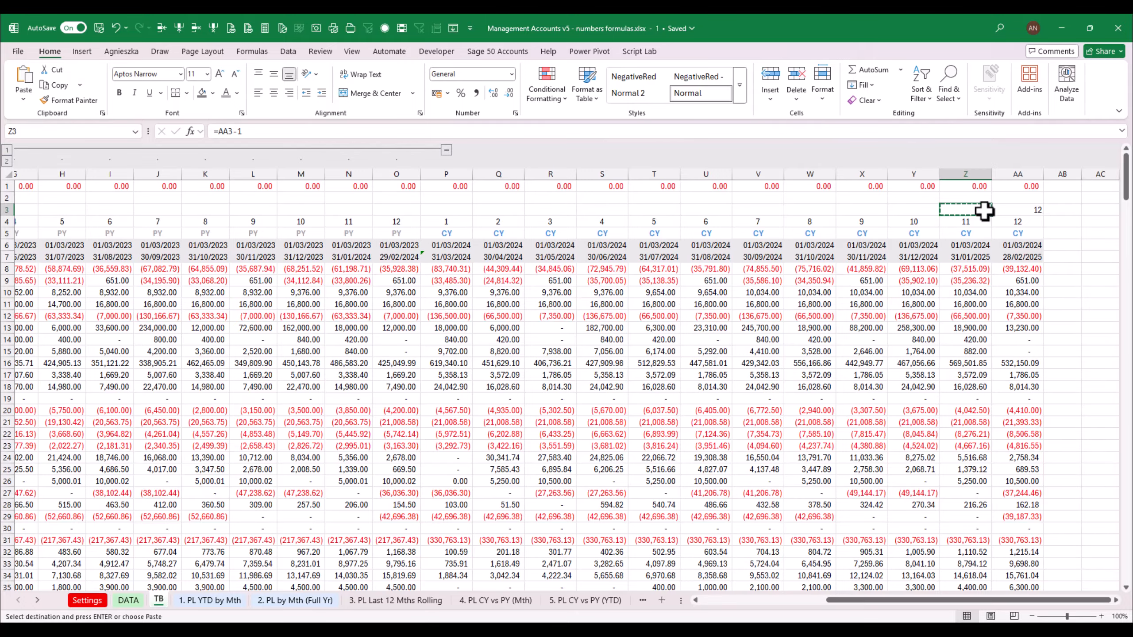
# Paste the minus-one formula leftwards across row 3 over all earlier month columns
pyautogui.press('Left')
pyautogui.hotkey('shift', 'Left')
pyautogui.hotkey('shift', 'Left')
pyautogui.hotkey('shift', 'Left')
pyautogui.hotkey('shift', 'Left')
pyautogui.hotkey('shift', 'Left')
pyautogui.hotkey('shift', 'Left')
pyautogui.hotkey('shift', 'Left')
pyautogui.hotkey('shift', 'Left')
pyautogui.hotkey('shift', 'Left')
pyautogui.hotkey('shift', 'Left')
pyautogui.hotkey('shift', 'Left')
pyautogui.hotkey('shift', 'Left')
pyautogui.hotkey('shift', 'Left')
pyautogui.hotkey('shift', 'Left')
pyautogui.hotkey('shift', 'Left')
pyautogui.hotkey('shift', 'Left')
pyautogui.hotkey('shift', 'Left')
pyautogui.hotkey('shift', 'Left')
pyautogui.hotkey('shift', 'Left')
pyautogui.hotkey('shift', 'Left')
pyautogui.hotkey('shift', 'Left')
pyautogui.hotkey('shift', 'Left')
pyautogui.hotkey('shift', 'Left')
pyautogui.hotkey('shift', 'Left')
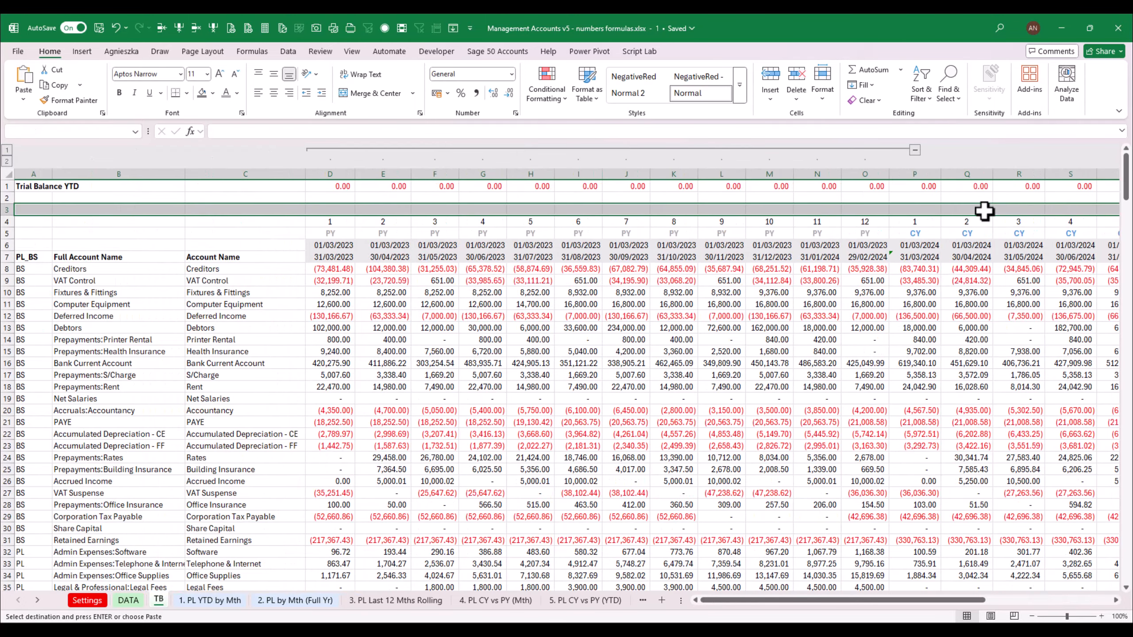
pyautogui.hotkey('shift', 'Right')
pyautogui.hotkey('shift', 'Right')
pyautogui.hotkey('shift', 'Right')
pyautogui.press('Return')
# Step through the period cells in row 3 to check their formulas
pyautogui.press('Left')
pyautogui.press('Left')
pyautogui.press('Left')
pyautogui.press('Left')
pyautogui.press('Left')
pyautogui.press('Left')
pyautogui.press('Left')
pyautogui.press('Left')
pyautogui.press('Left')
pyautogui.press('Left')
pyautogui.press('Left')
pyautogui.press('Left')
pyautogui.press('Left')
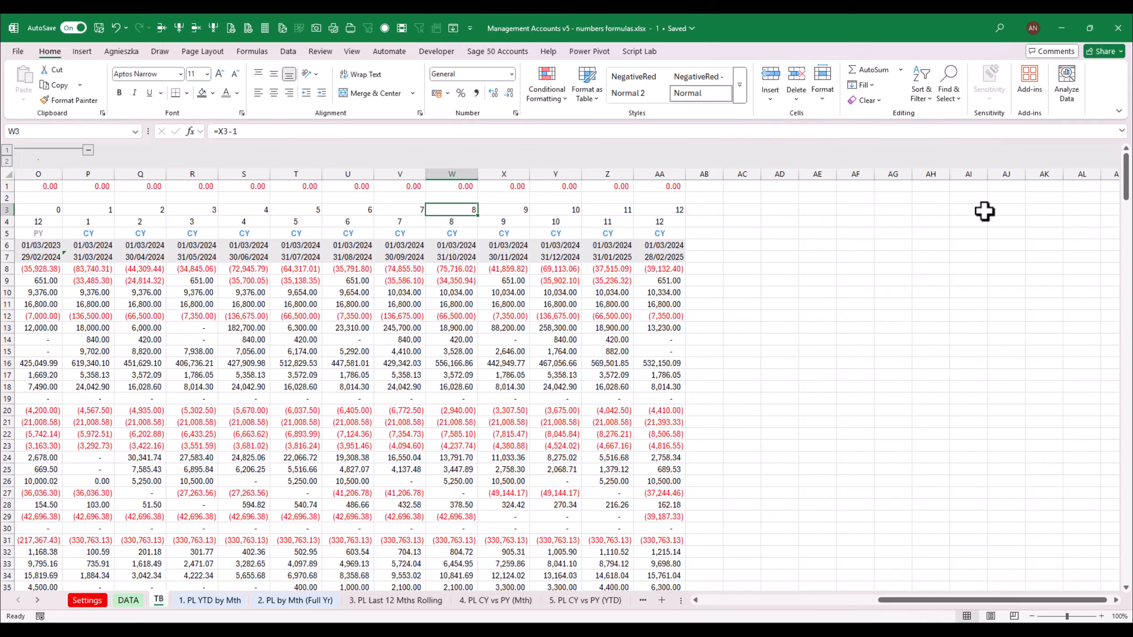
pyautogui.press('Right')
pyautogui.press('Right')
pyautogui.press('Right')
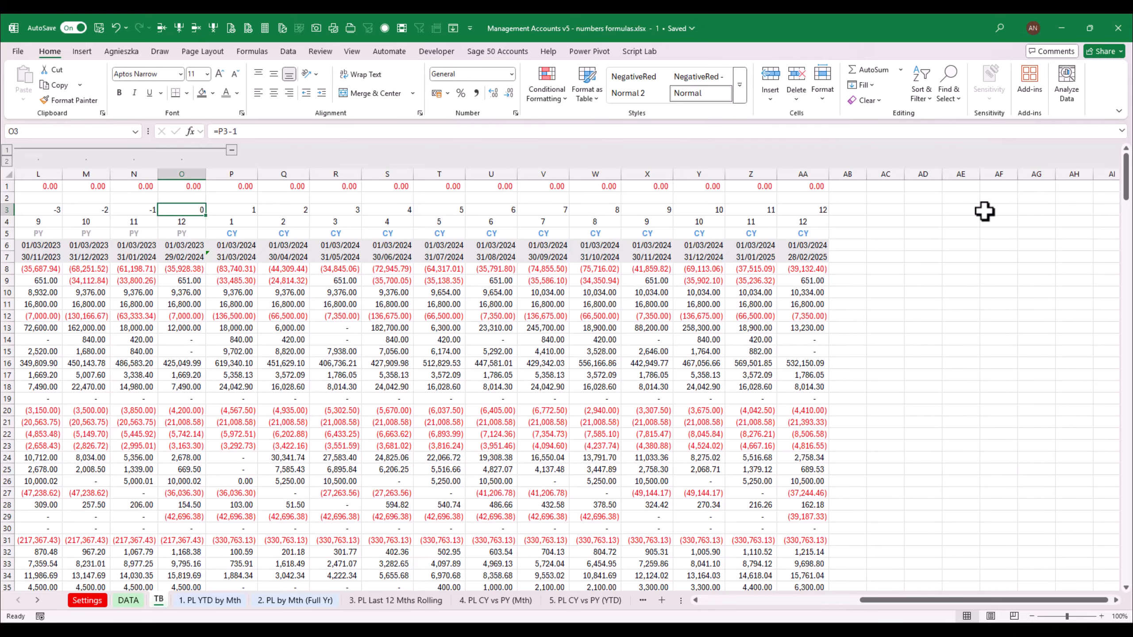
pyautogui.press('Left')
pyautogui.press('Left')
pyautogui.press('Left')
pyautogui.press('Left')
pyautogui.press('Left')
pyautogui.press('Left')
pyautogui.press('Left')
pyautogui.press('Left')
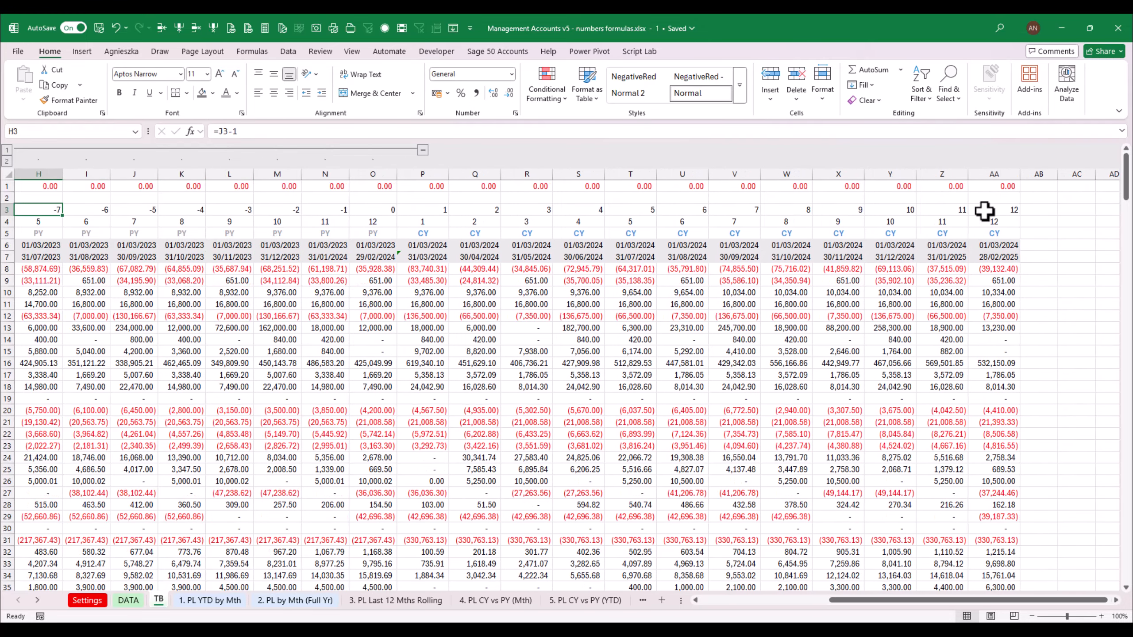
pyautogui.press('Left')
pyautogui.press('Left')
pyautogui.press('Left')
pyautogui.press('Left')
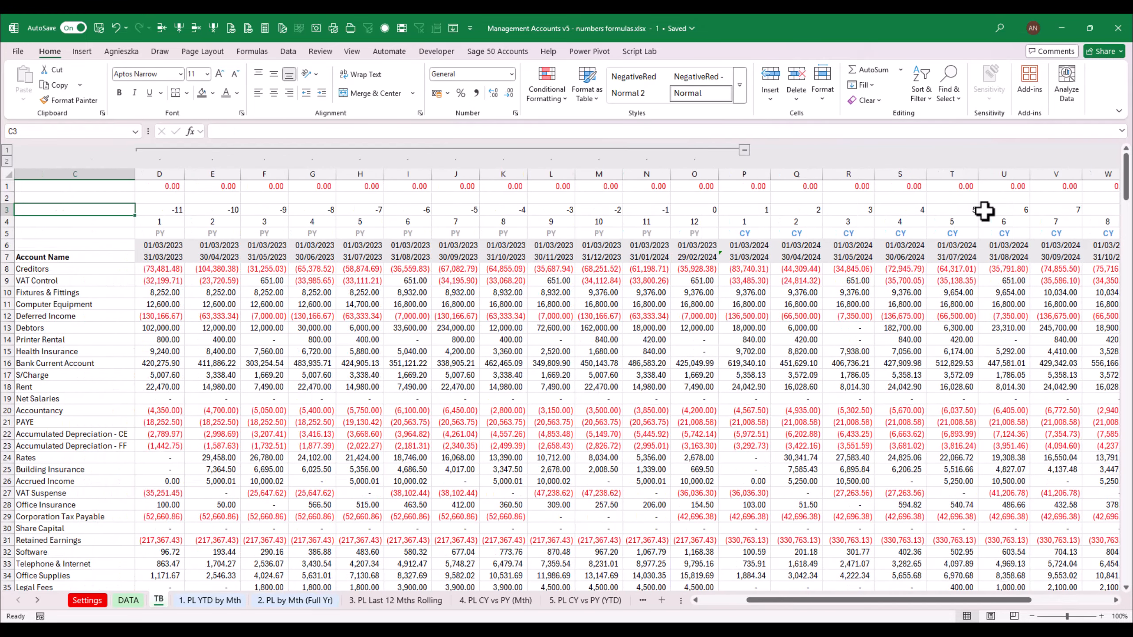
# Select the period numbers across row 3 of the TB sheet and centre-align them
pyautogui.press('Right')
pyautogui.hotkey('shift', 'Right')
pyautogui.hotkey('shift', 'Right')
pyautogui.hotkey('shift', 'Right')
pyautogui.hotkey('shift', 'Right')
pyautogui.hotkey('shift', 'Right')
pyautogui.hotkey('shift', 'Right')
pyautogui.hotkey('shift', 'Right')
pyautogui.hotkey('shift', 'Right')
pyautogui.hotkey('shift', 'Right')
pyautogui.hotkey('shift', 'Right')
pyautogui.hotkey('shift', 'Right')
pyautogui.hotkey('shift', 'Right')
pyautogui.hotkey('shift', 'Right')
pyautogui.hotkey('shift', 'Right')
pyautogui.hotkey('shift', 'Right')
pyautogui.hotkey('shift', 'Right')
pyautogui.hotkey('shift', 'Right')
pyautogui.hotkey('shift', 'Right')
pyautogui.hotkey('shift', 'Right')
pyautogui.hotkey('shift', 'Right')
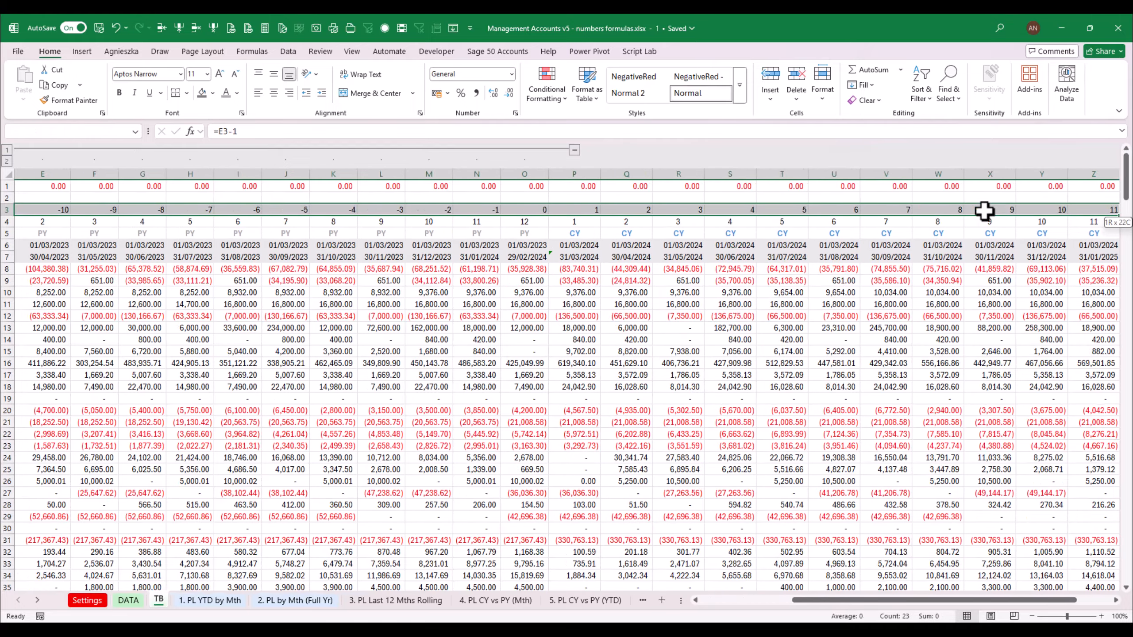
pyautogui.hotkey('shift', 'Right')
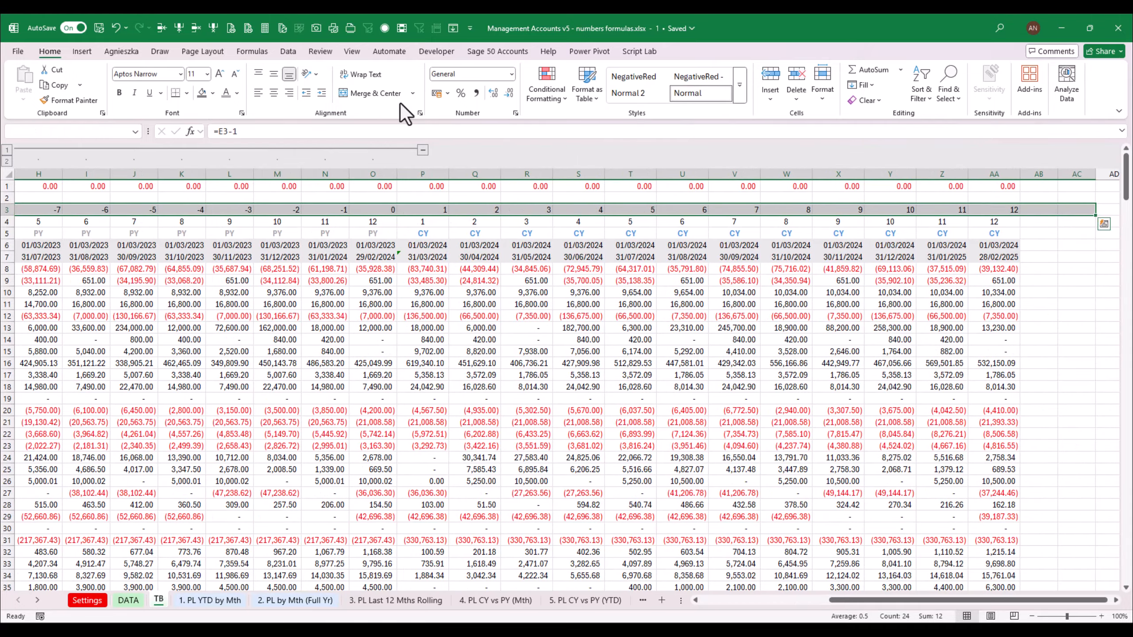
pyautogui.click(274, 93)
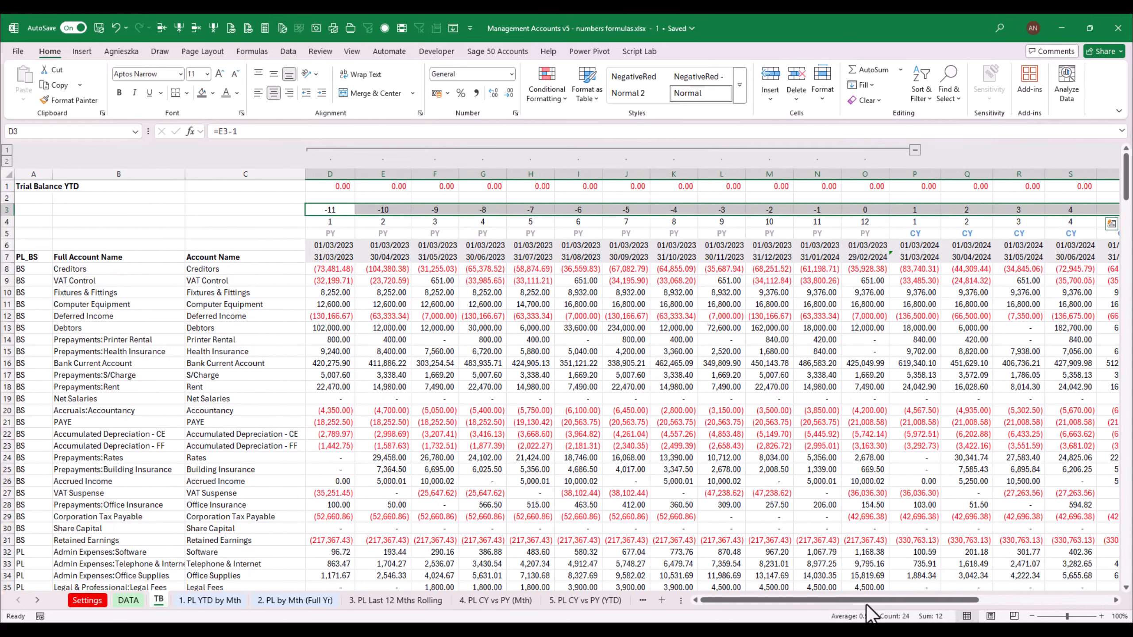
# Inspect the rolling 12-month and full-year P&L sheets, their period rows, formulas and account name column
pyautogui.moveTo(866, 604); pyautogui.dragTo(898, 604)
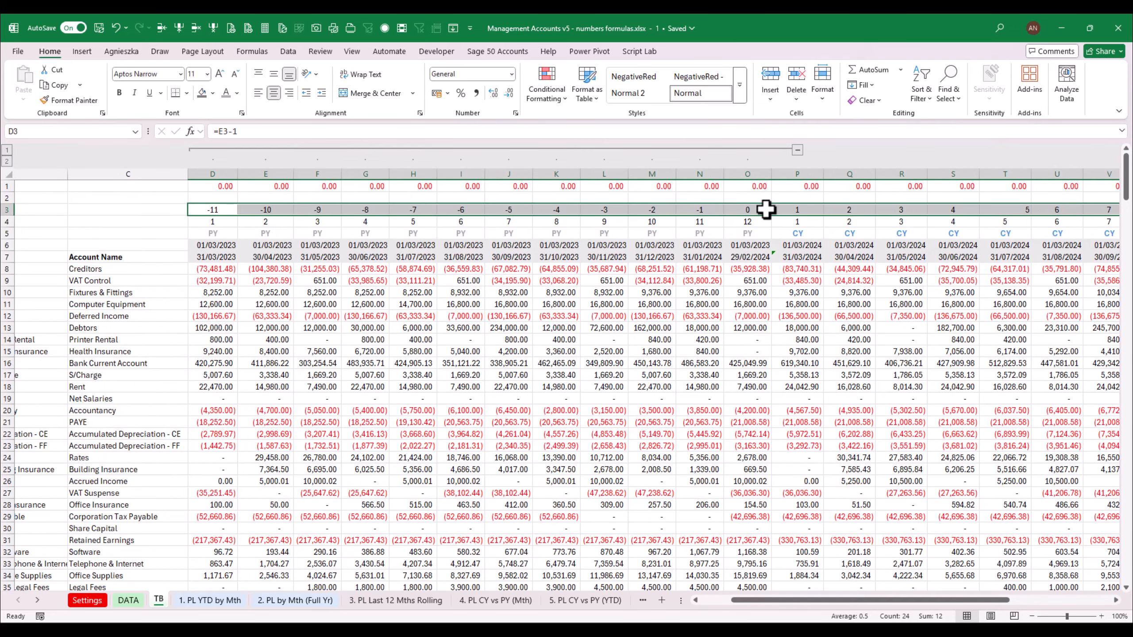
pyautogui.click(403, 600)
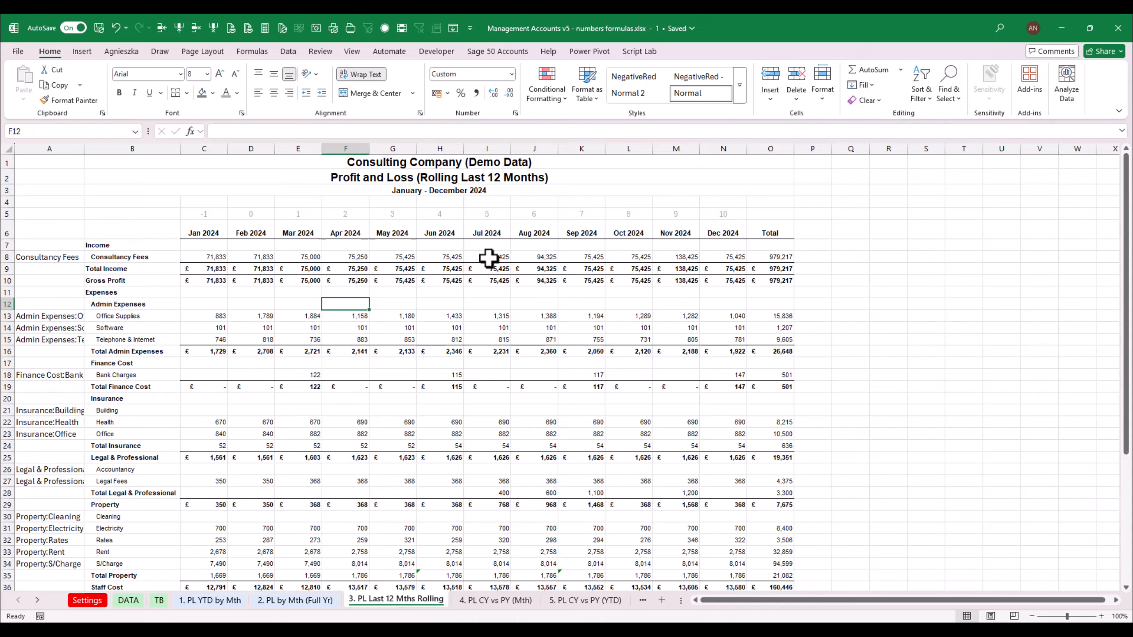
pyautogui.click(298, 600)
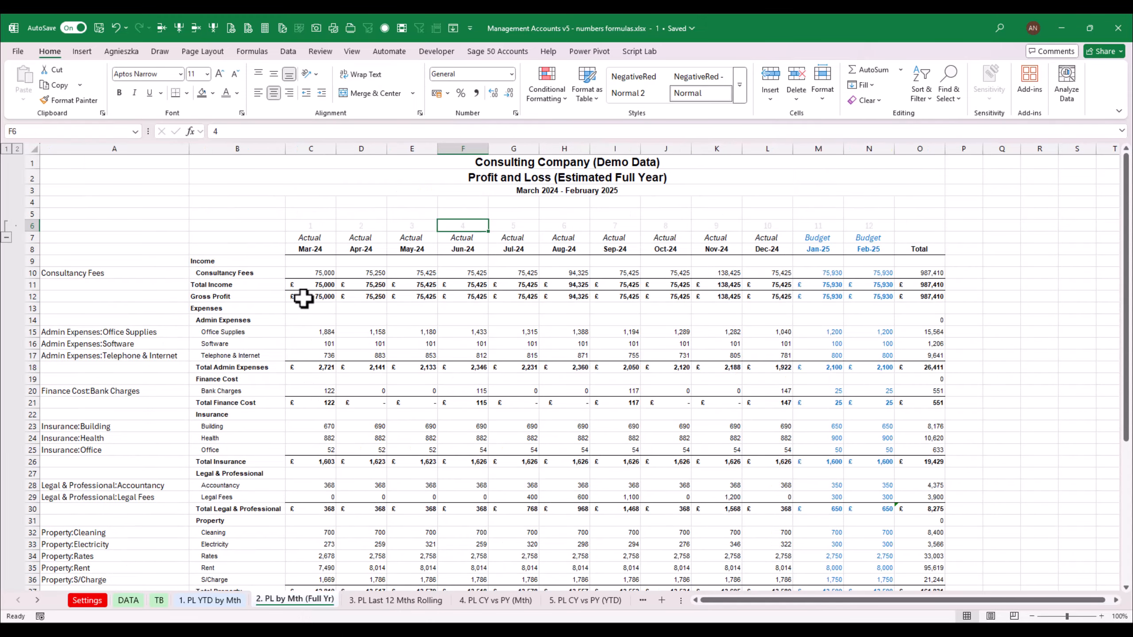
pyautogui.click(320, 268)
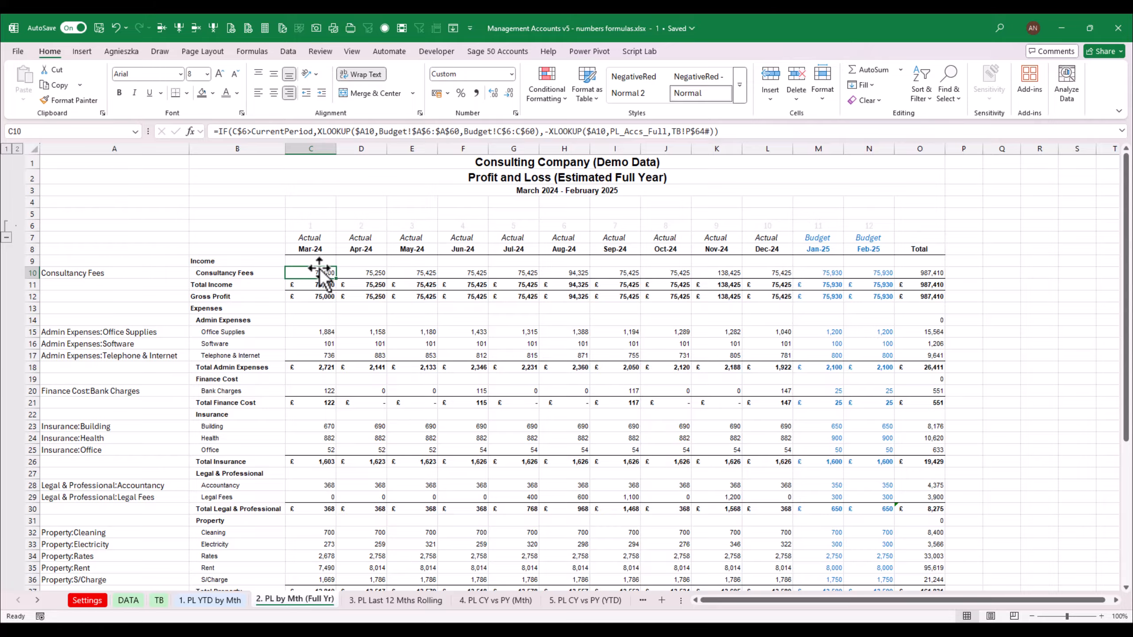
pyautogui.click(395, 600)
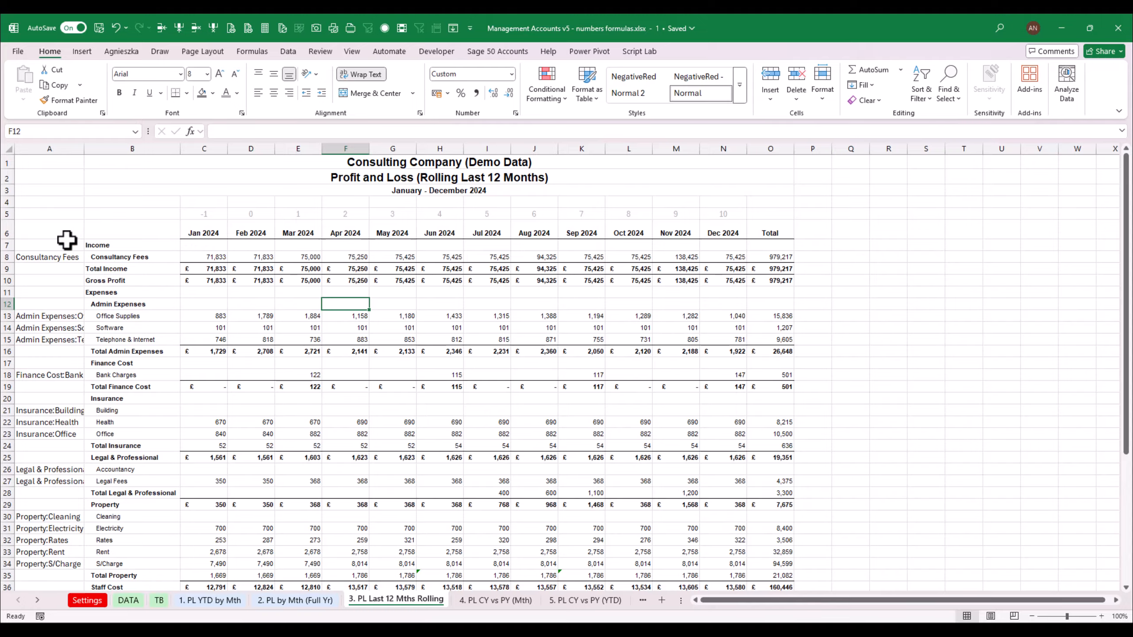
pyautogui.moveTo(66, 240); pyautogui.dragTo(45, 513)
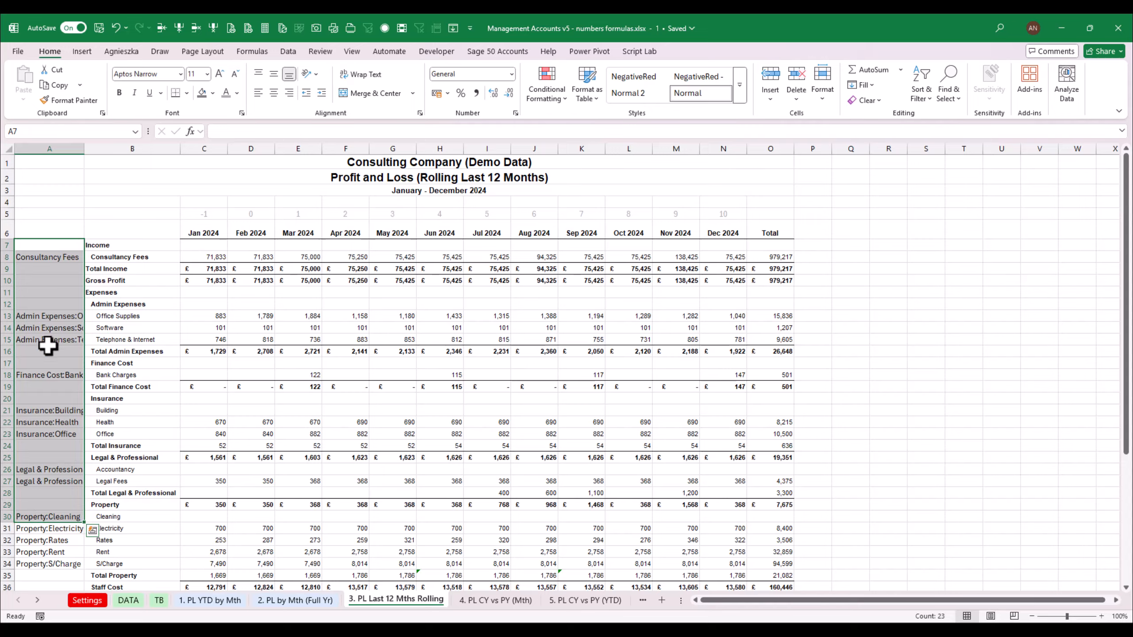
pyautogui.click(50, 318)
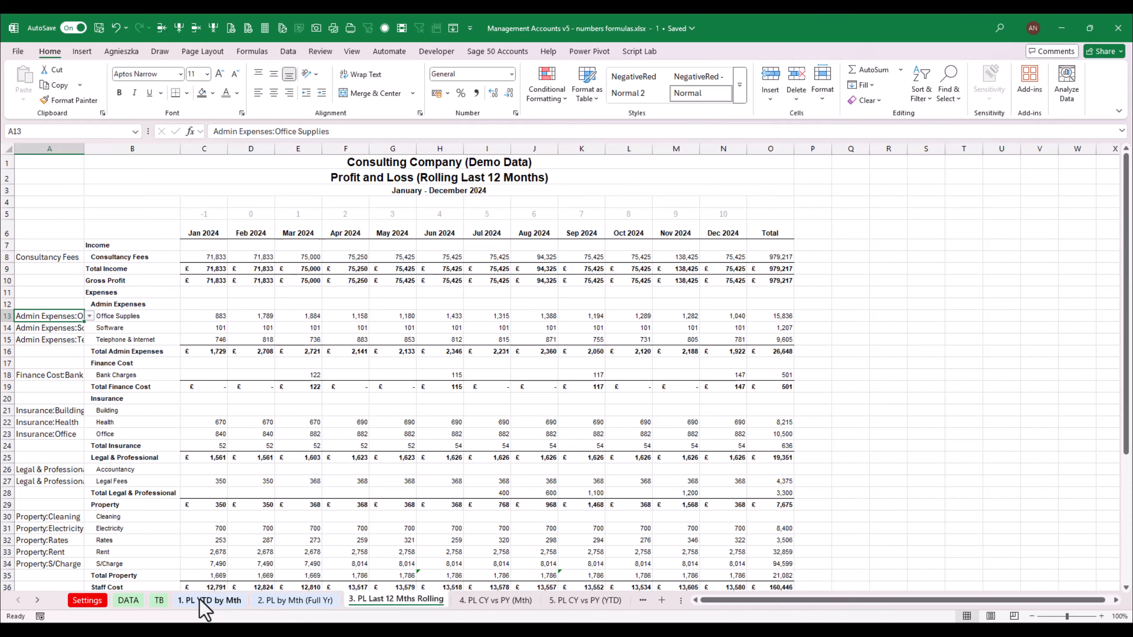
# Examine the TB sheet's month columns and the period numbers in row 3
pyautogui.click(159, 600)
pyautogui.moveTo(360, 274); pyautogui.dragTo(365, 398)
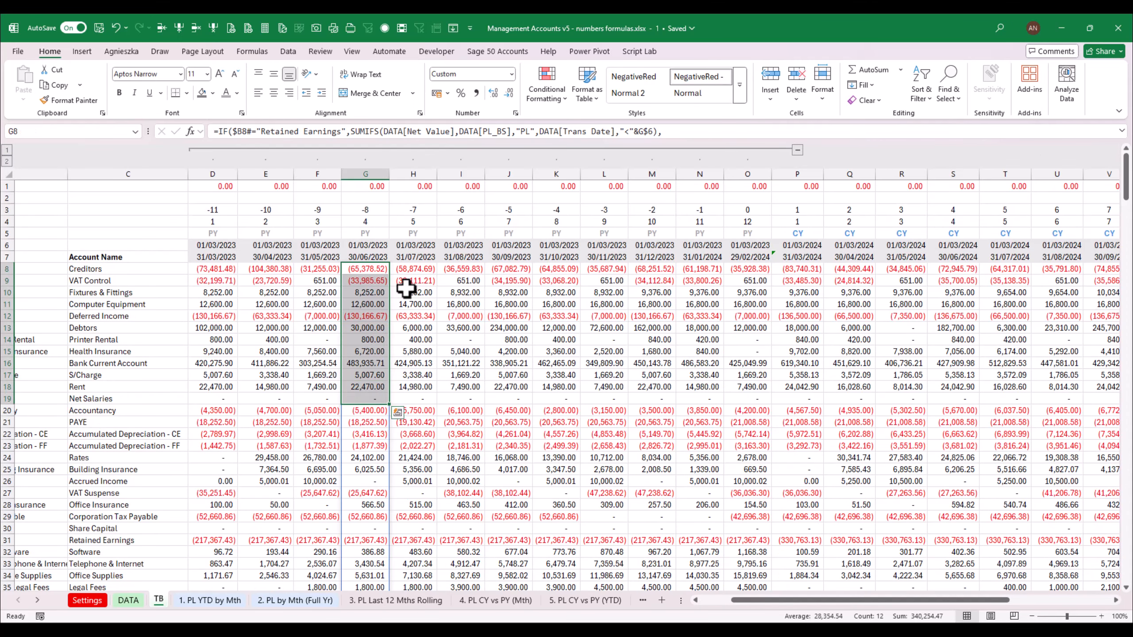
pyautogui.moveTo(413, 273); pyautogui.dragTo(432, 396)
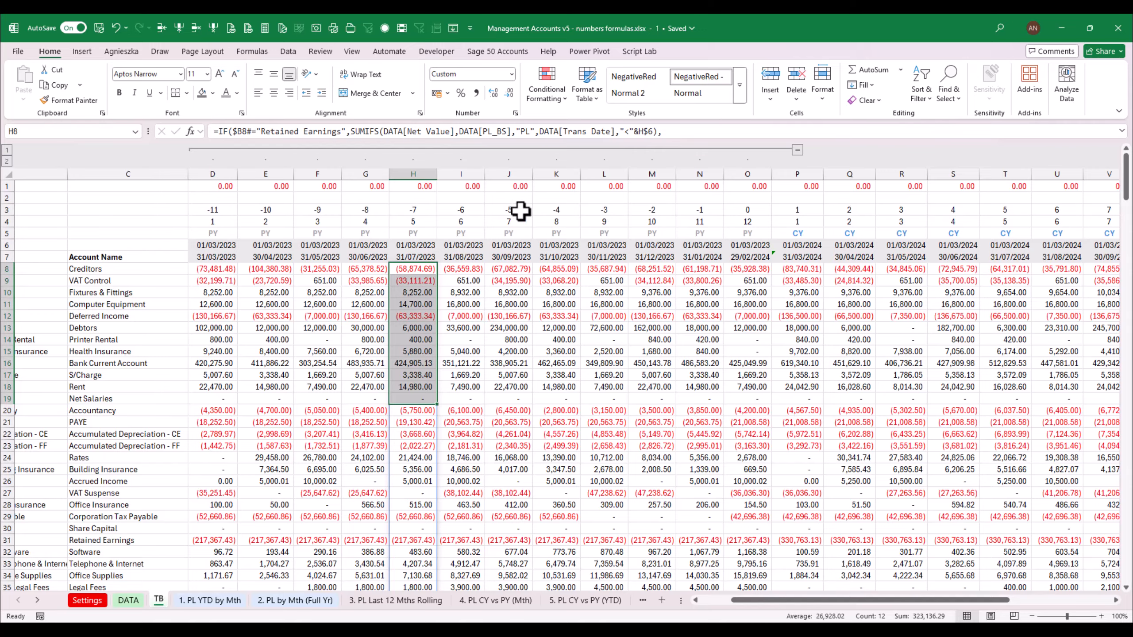
pyautogui.moveTo(887, 206); pyautogui.dragTo(422, 211)
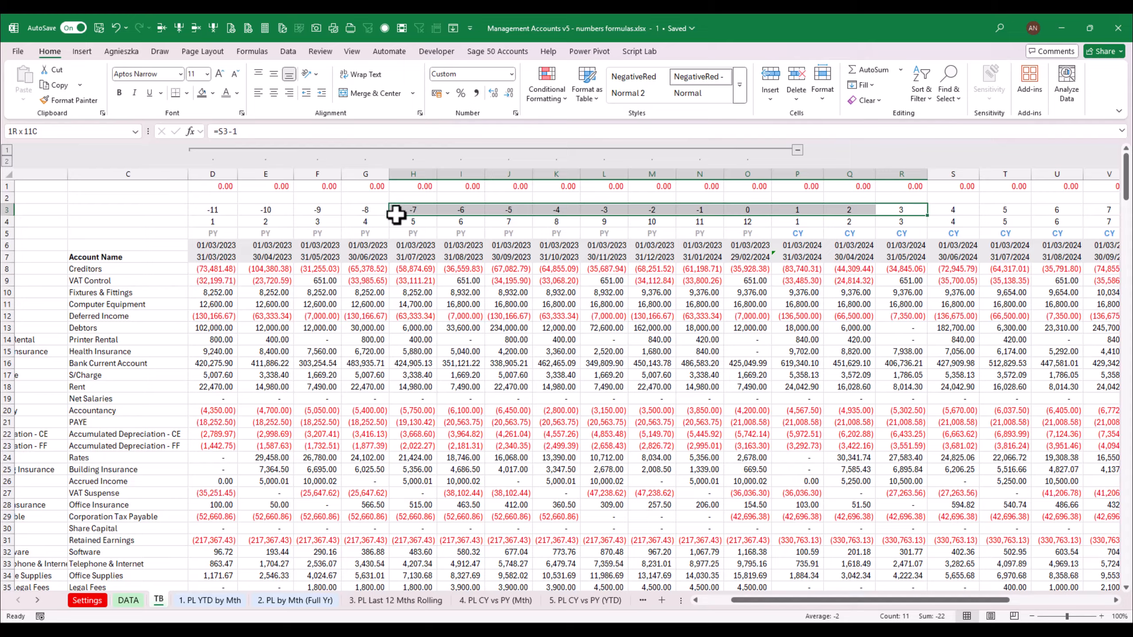
pyautogui.moveTo(397, 215); pyautogui.dragTo(374, 215)
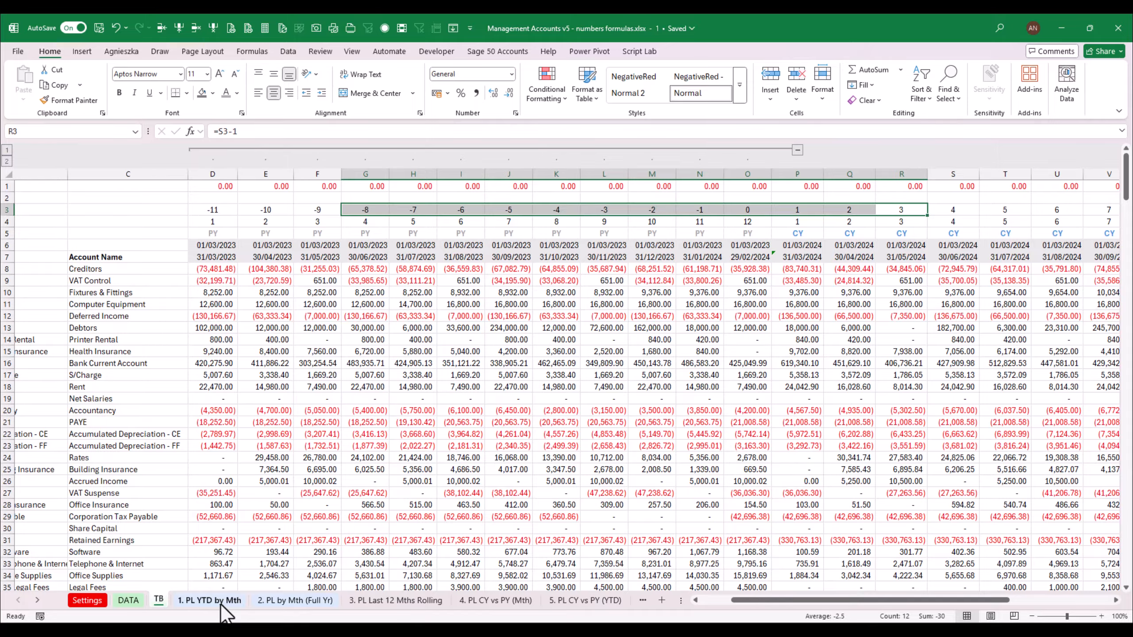
# In C8 of the rolling 12-month P&L, start an INDEX formula using TB!$D$64:$AA$85 as the array
pyautogui.click(366, 600)
pyautogui.click(219, 260)
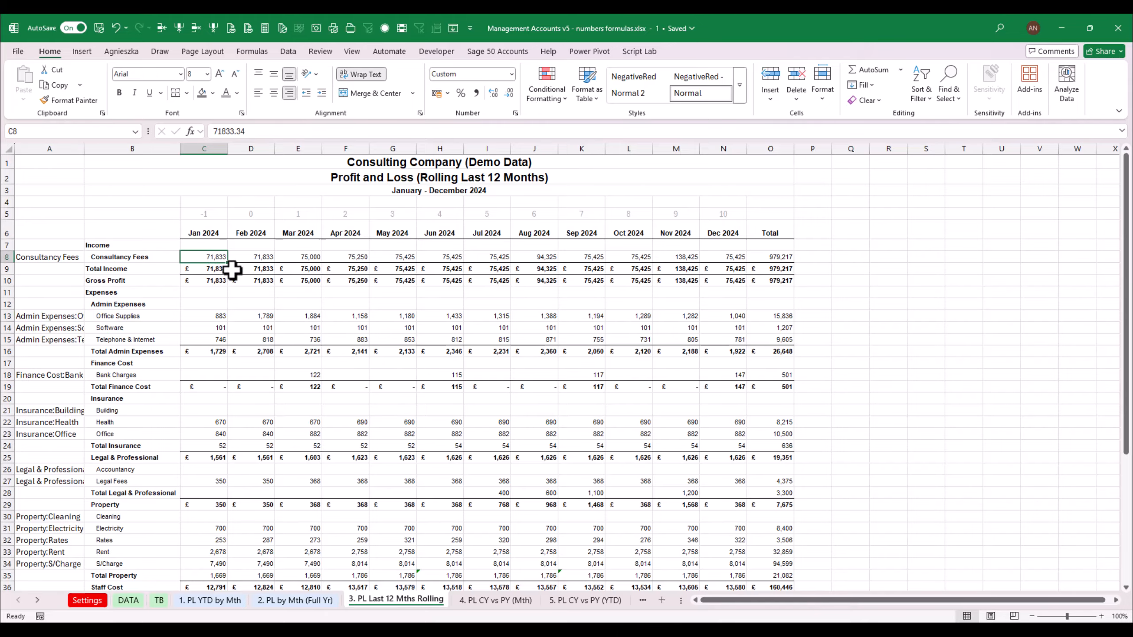
pyautogui.write('=inde')
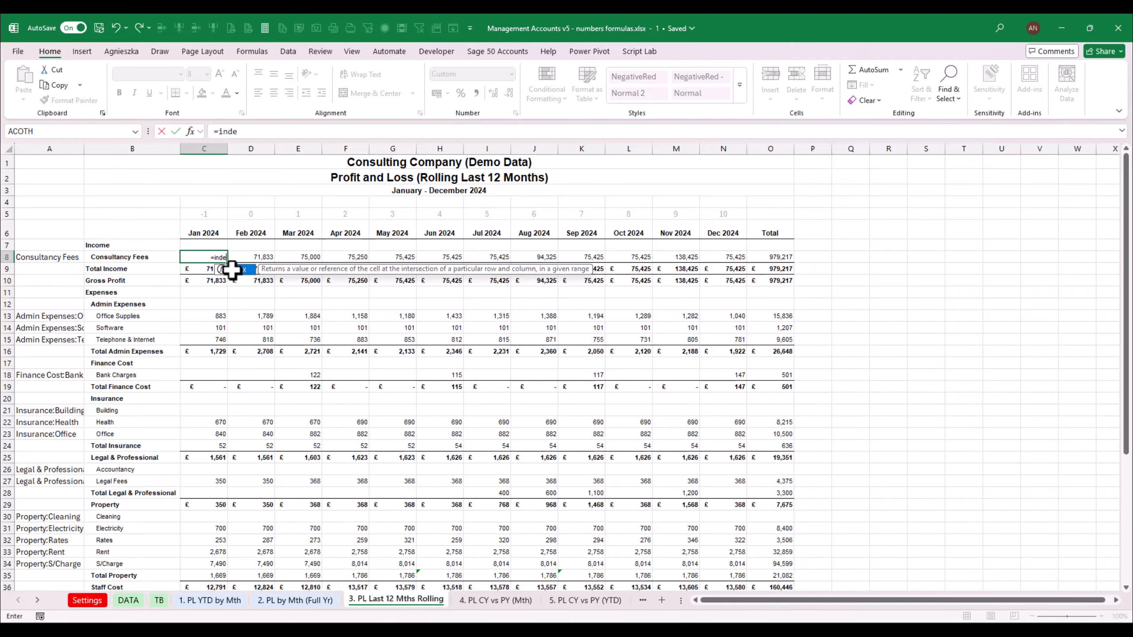
pyautogui.write('x(')
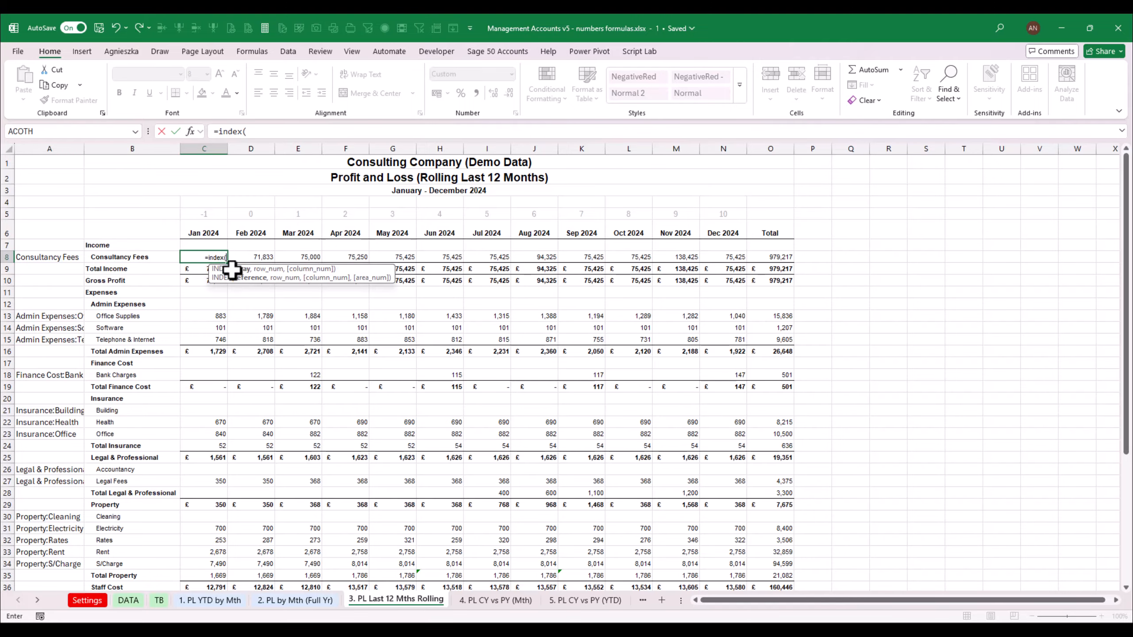
pyautogui.click(159, 600)
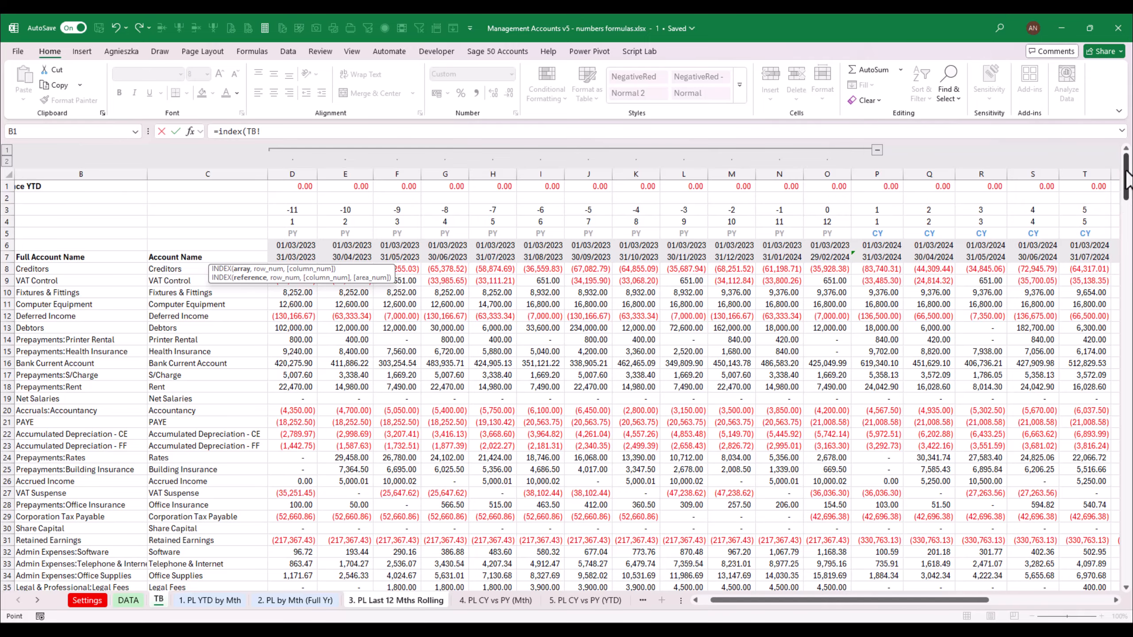
pyautogui.moveTo(1127, 178); pyautogui.dragTo(1128, 250)
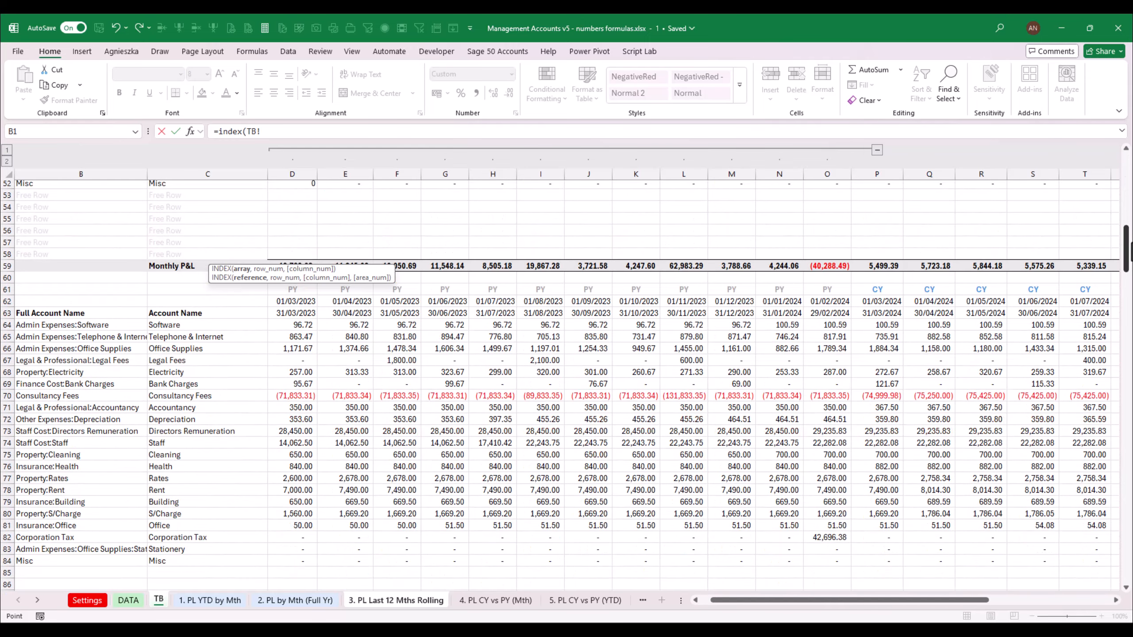
pyautogui.click(286, 325)
pyautogui.moveTo(286, 326); pyautogui.dragTo(1062, 577)
pyautogui.hscroll(-5, 1018, 604)
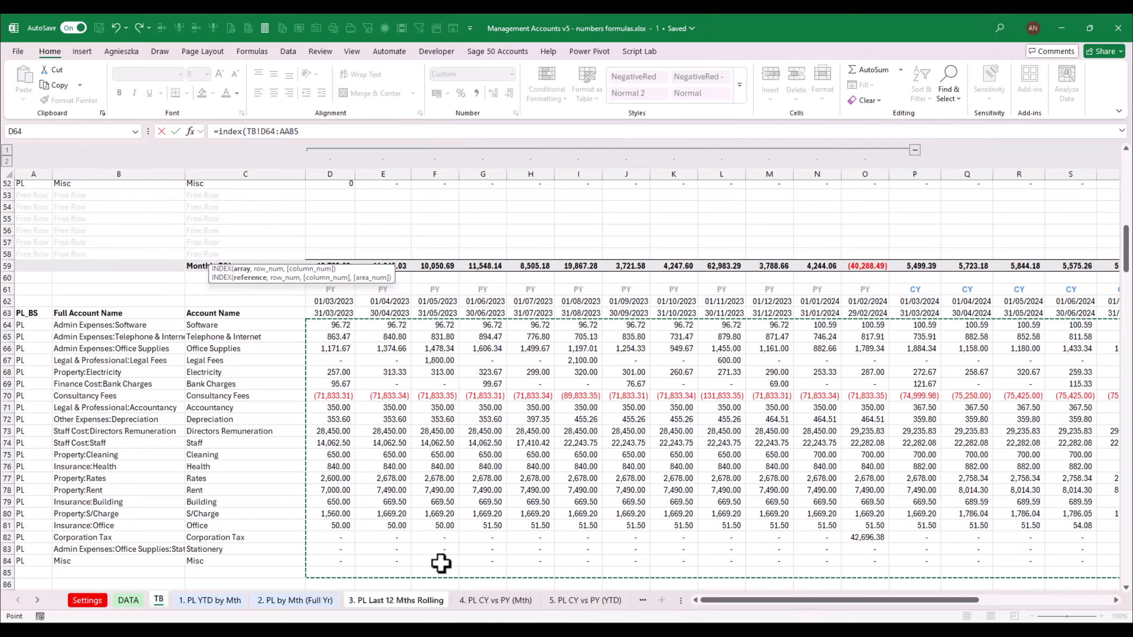
pyautogui.click(267, 131)
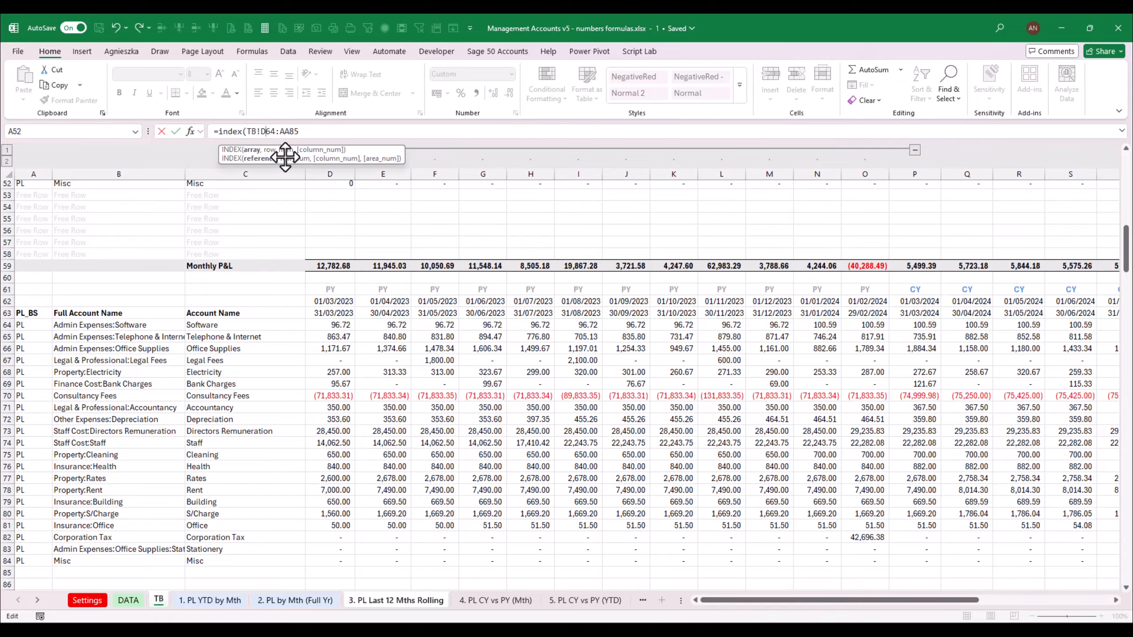
pyautogui.press('F4')
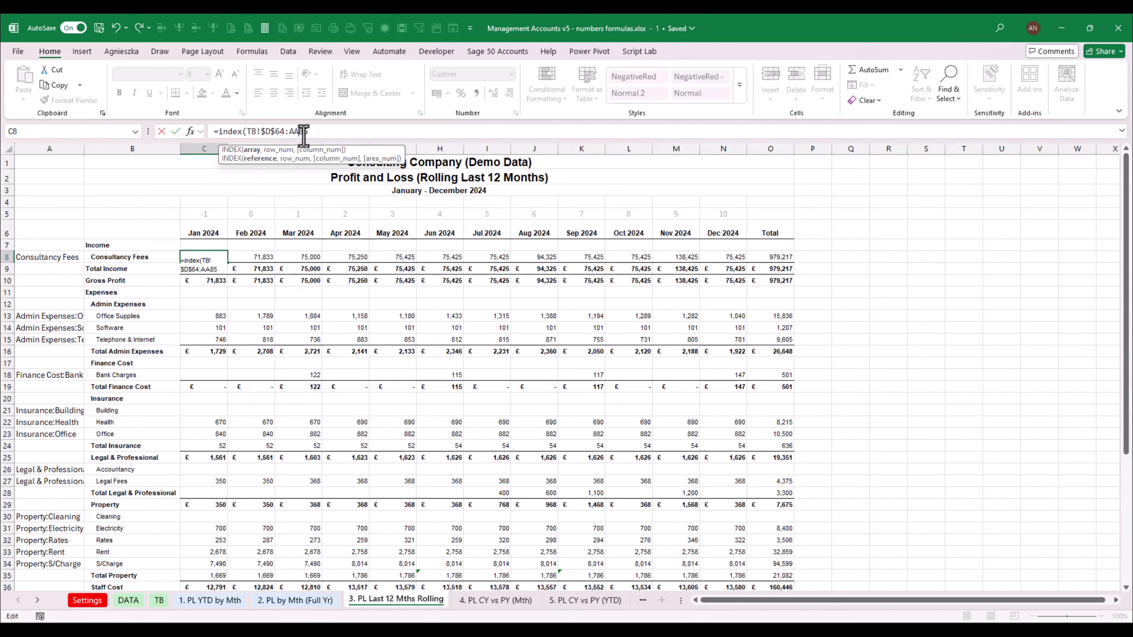
pyautogui.moveTo(290, 131); pyautogui.dragTo(323, 134)
# Add a MATCH as the row number, looking up the rolling sheet's account in $A8
pyautogui.write(',')
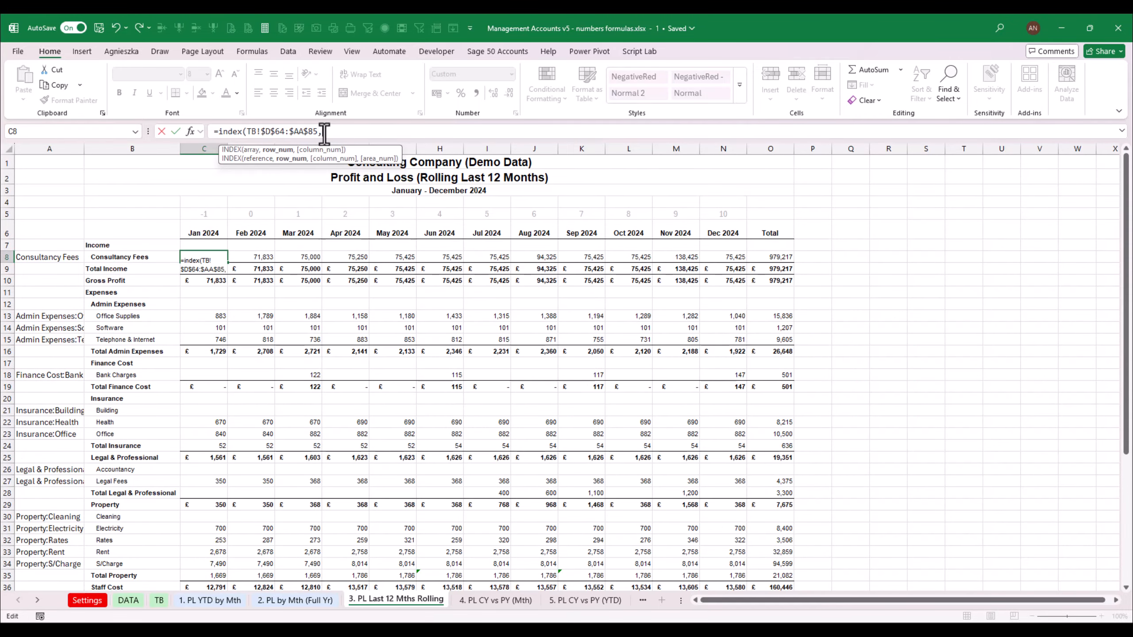
pyautogui.write('match(')
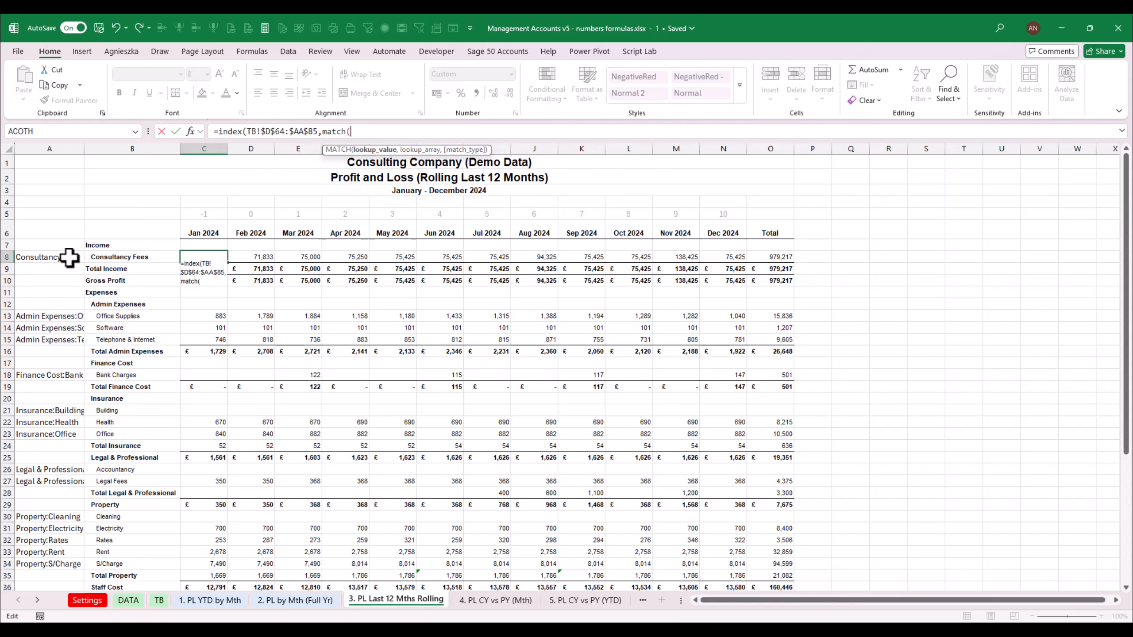
pyautogui.click(69, 258)
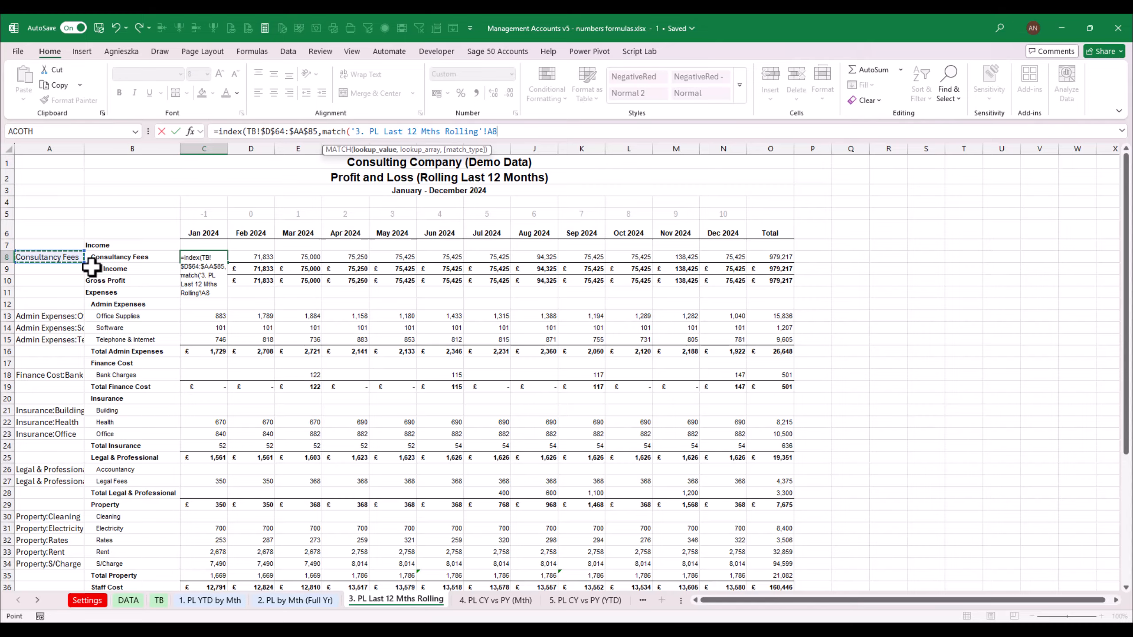
pyautogui.write(',')
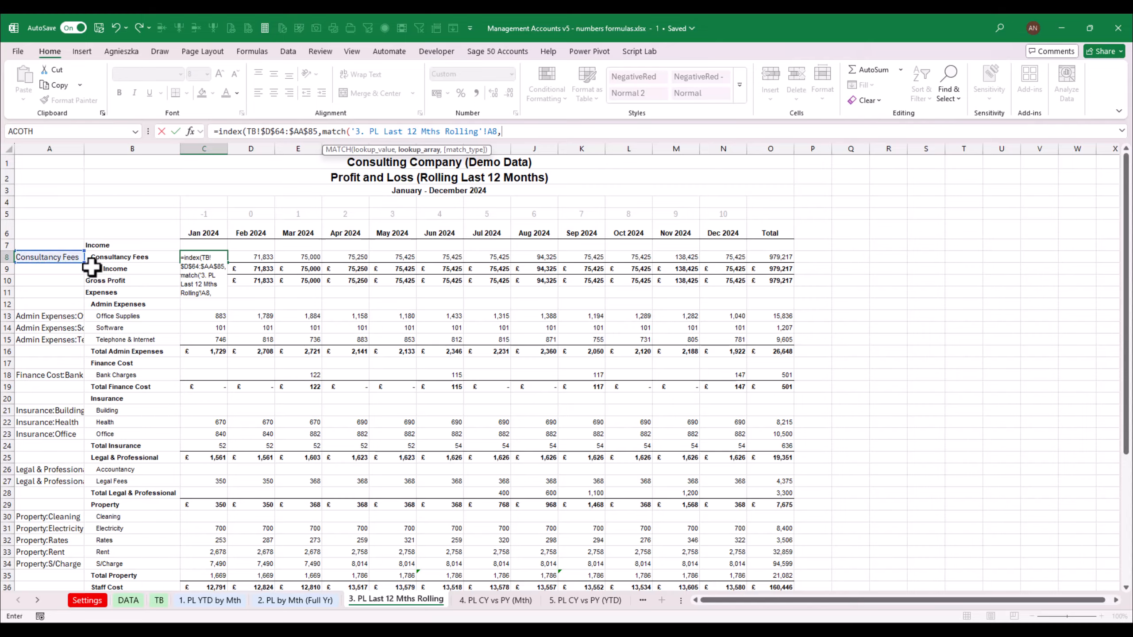
pyautogui.click(488, 134)
# Complete the row MATCH using the TB sheet's spilled account names TB!$B$64# as lookup array with exact match
pyautogui.click(157, 600)
pyautogui.click(102, 331)
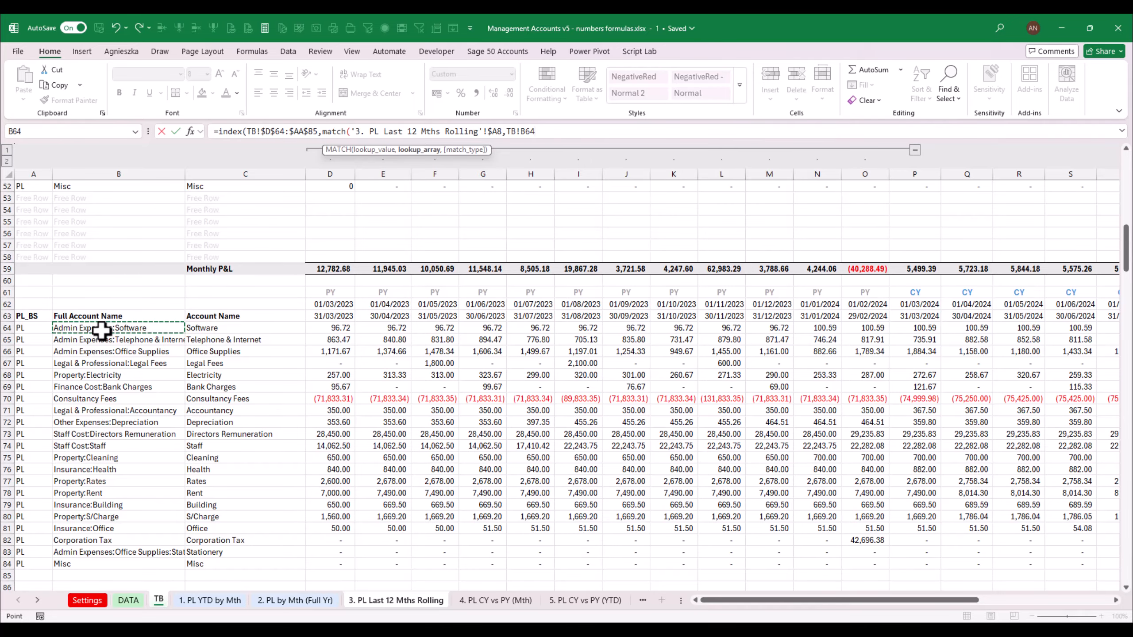
pyautogui.write('#')
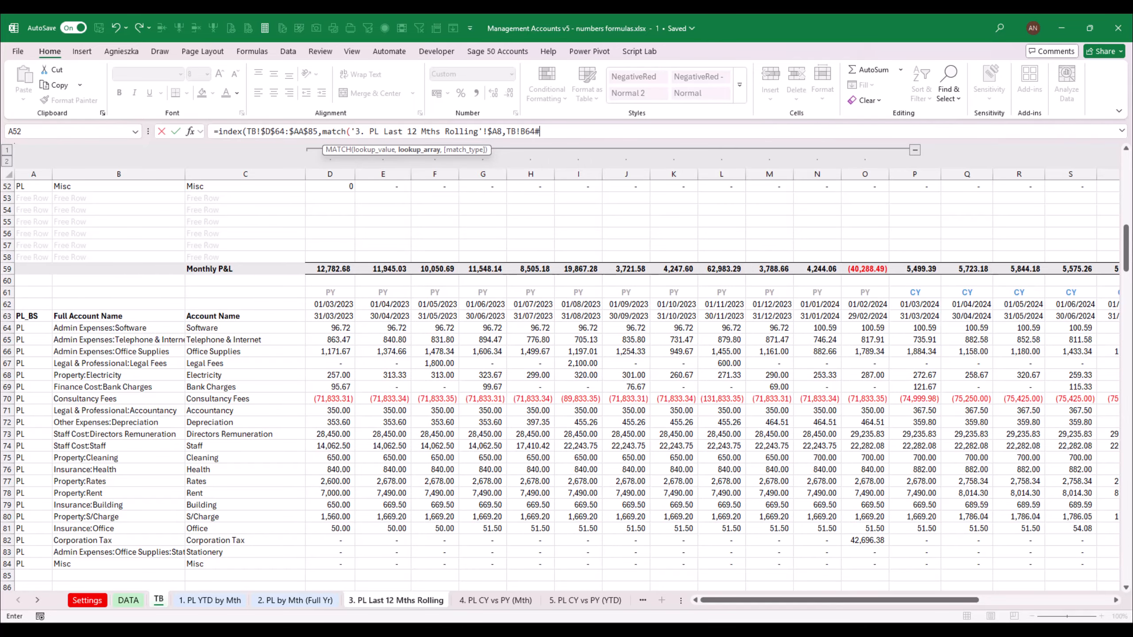
pyautogui.click(528, 134)
pyautogui.press('BackSpace')
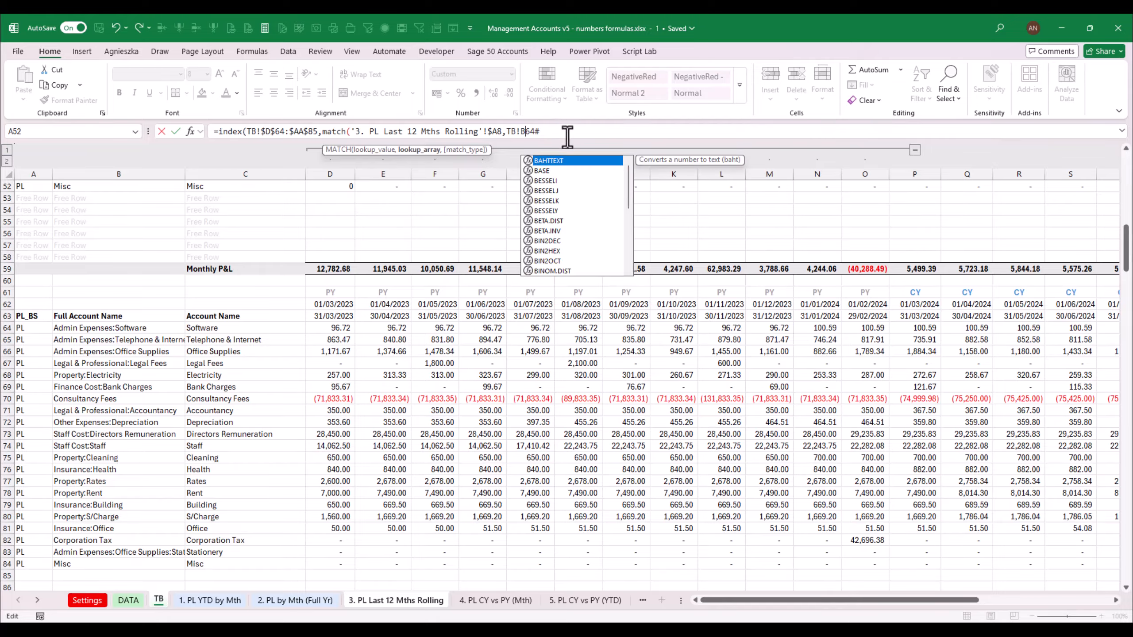
pyautogui.press('F2')
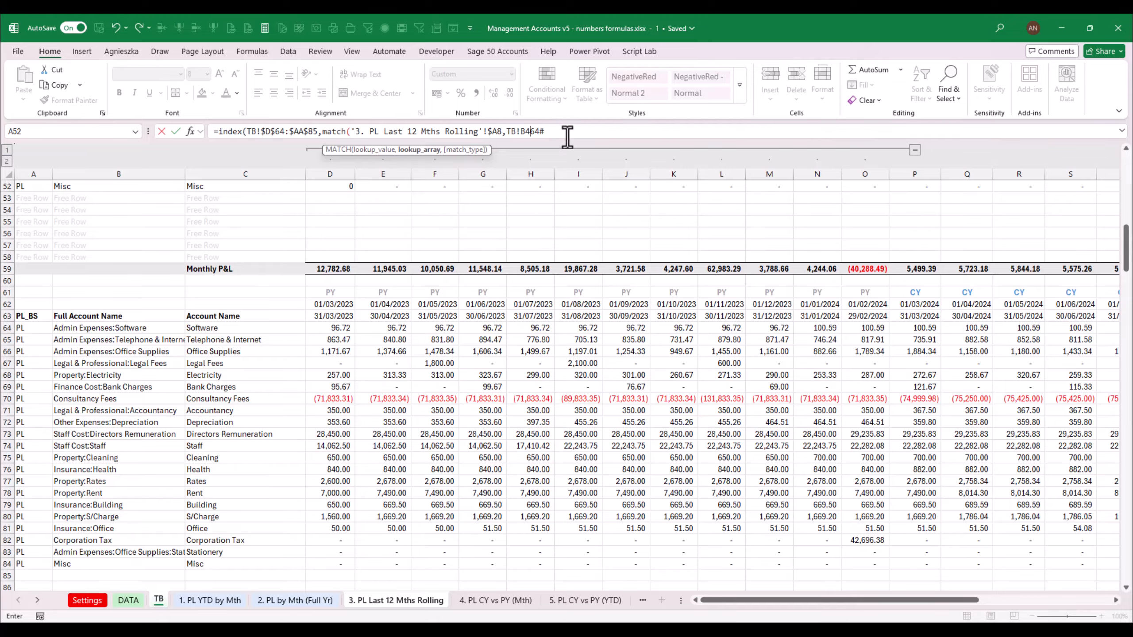
pyautogui.press('BackSpace')
pyautogui.press('F2')
pyautogui.press('F4')
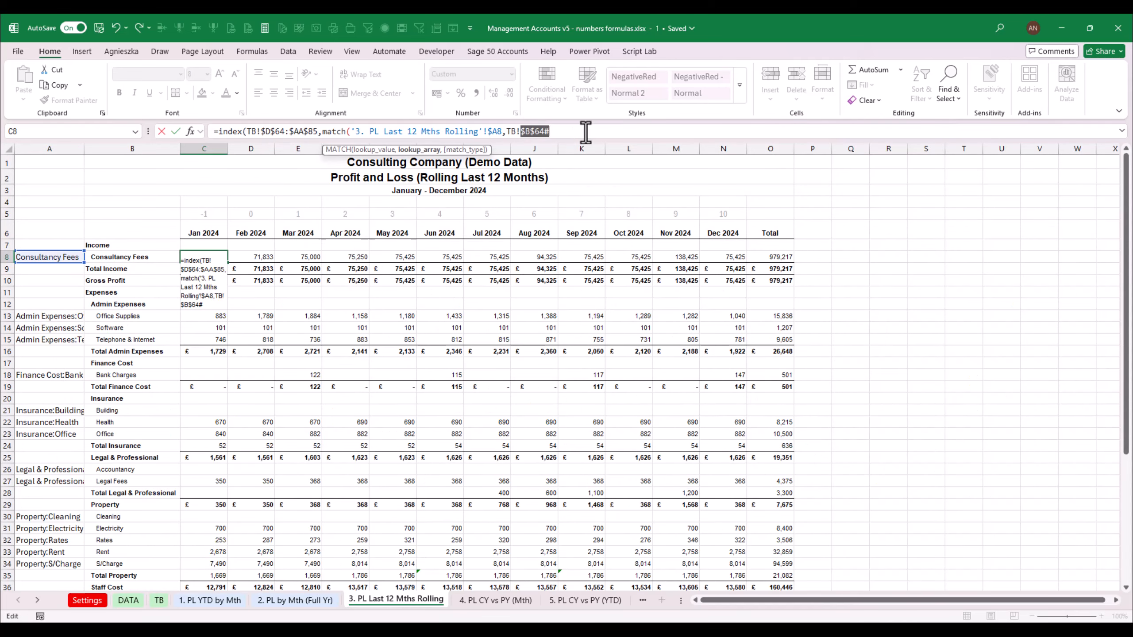
pyautogui.write(',')
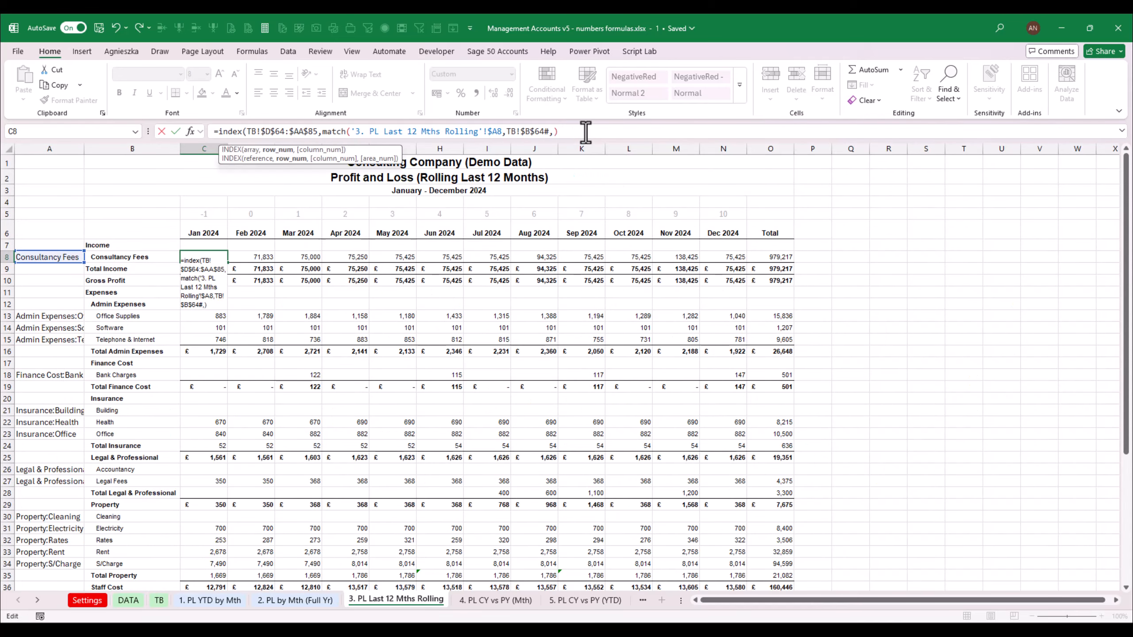
pyautogui.write('0),')
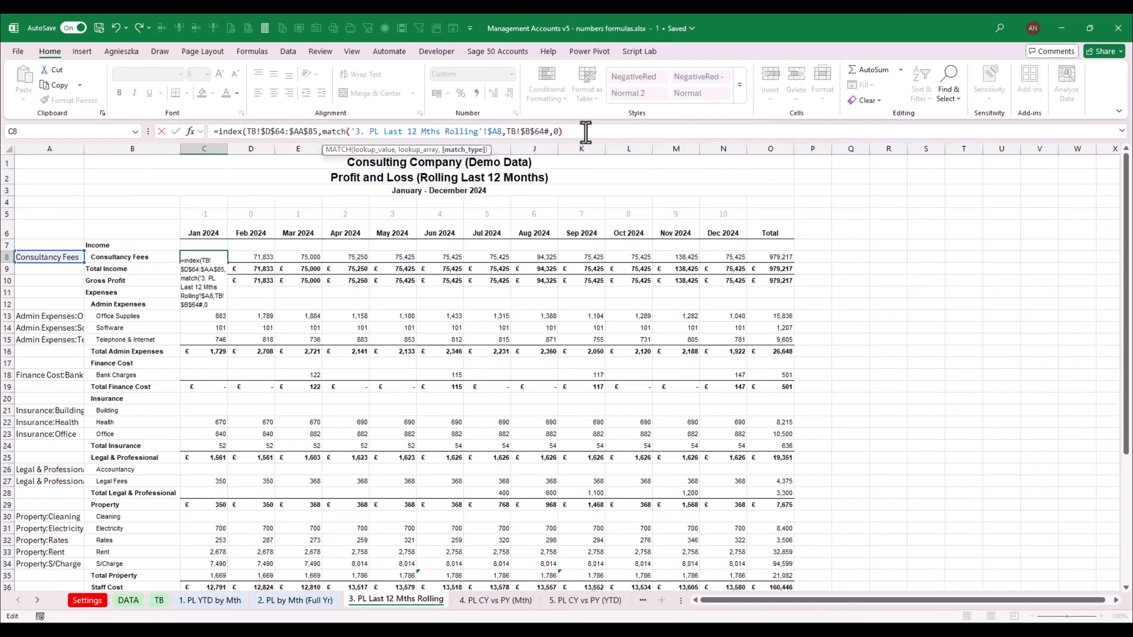
pyautogui.write('match')
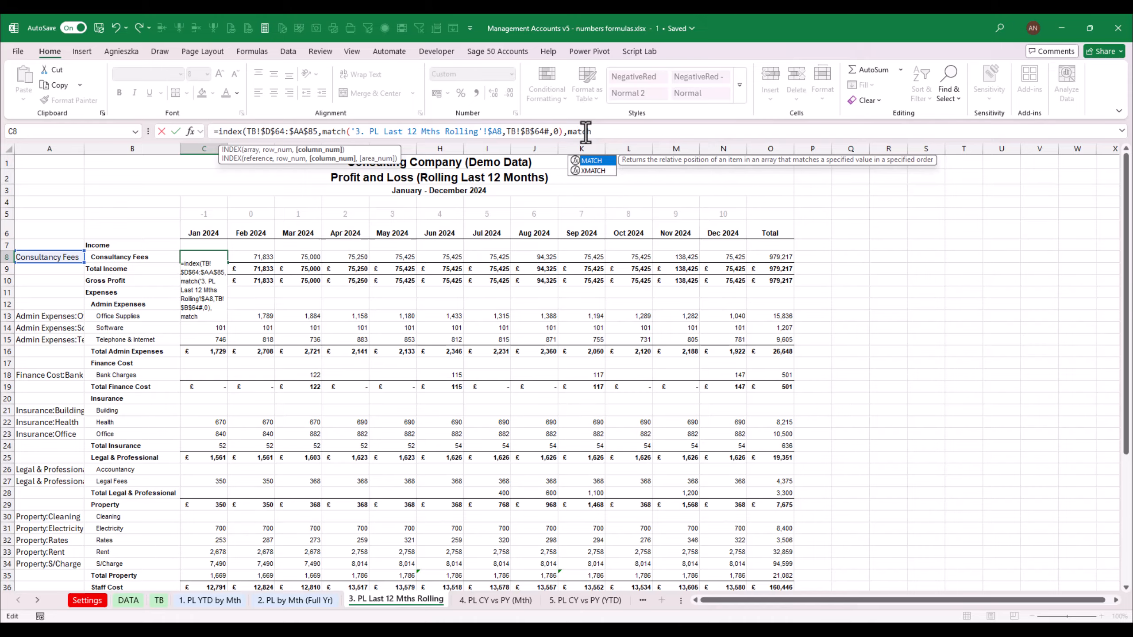
pyautogui.write('(')
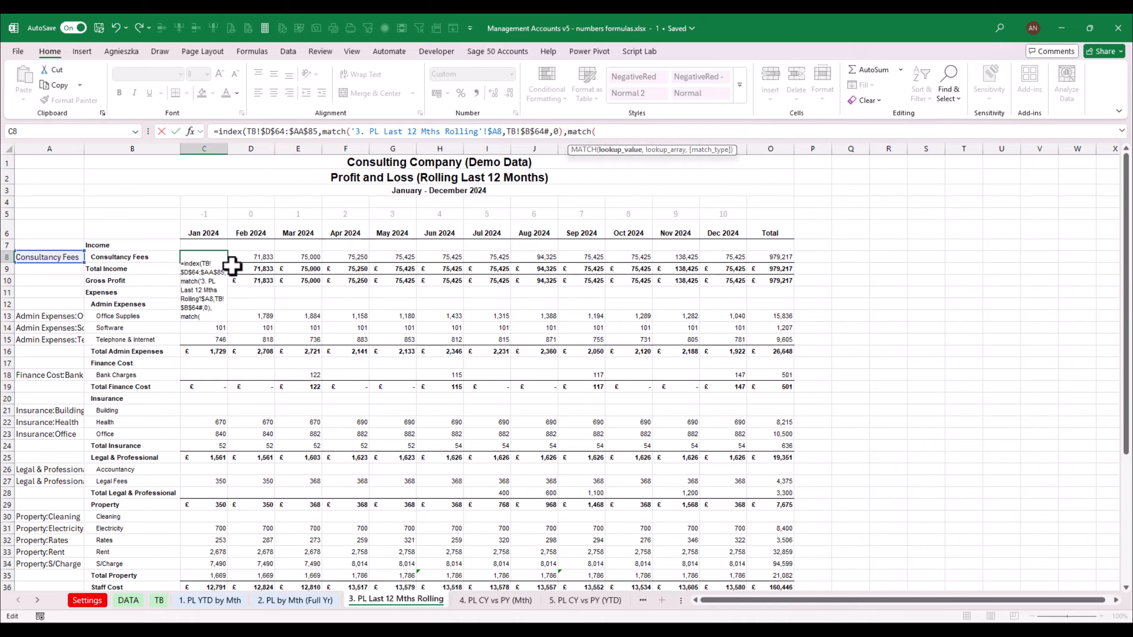
# Add a column MATCH looking up period C$5 in TB!$D$3:$AA$3 with exact match, and enter the formula in C8
pyautogui.click(214, 213)
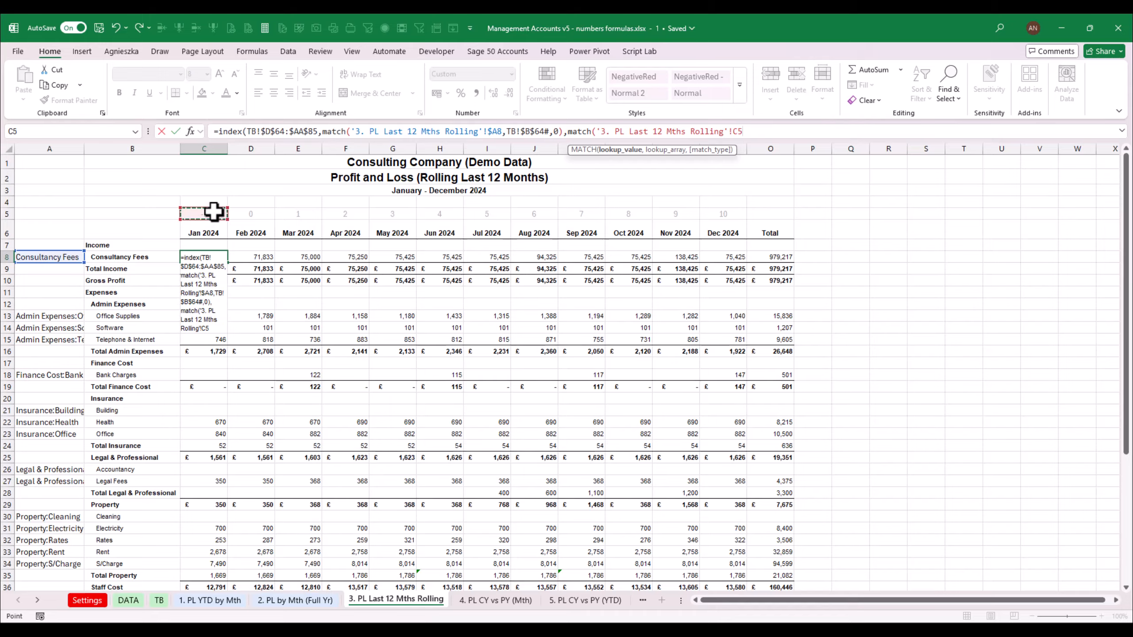
pyautogui.press('F5')
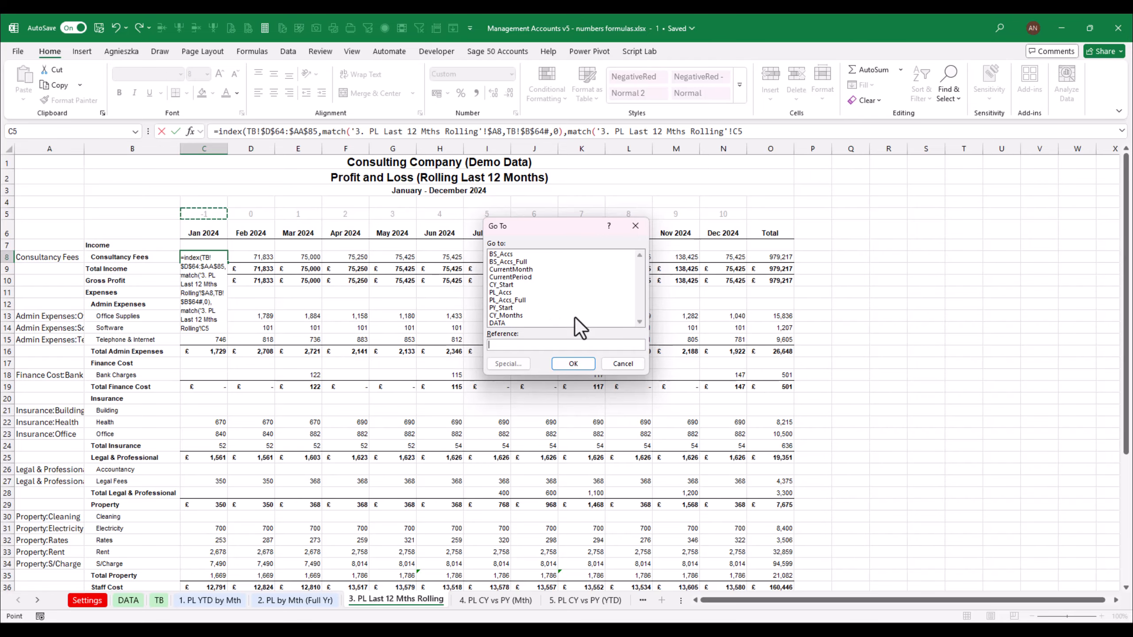
pyautogui.click(624, 363)
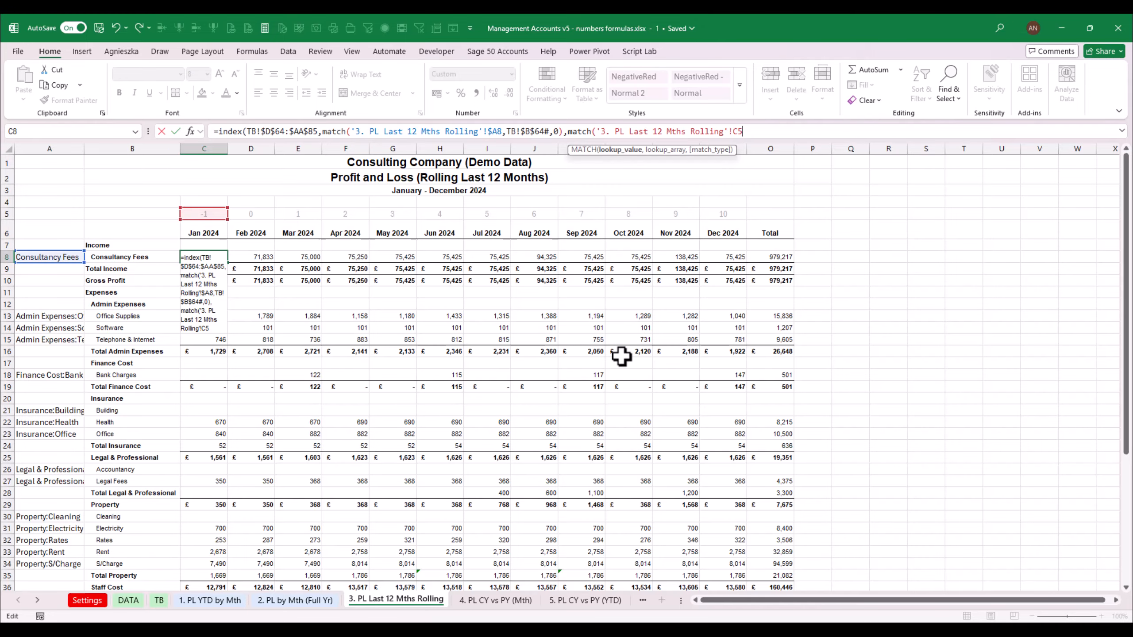
pyautogui.press('F4')
pyautogui.click(159, 601)
pyautogui.moveTo(1126, 250); pyautogui.dragTo(1127, 175)
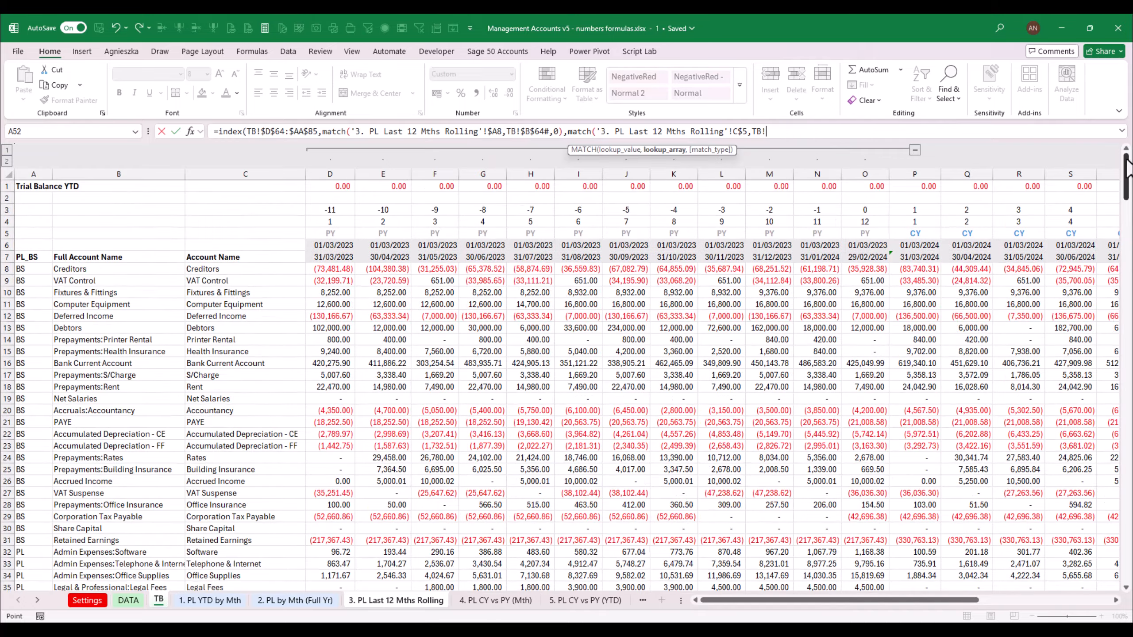
pyautogui.moveTo(330, 211); pyautogui.dragTo(1059, 214)
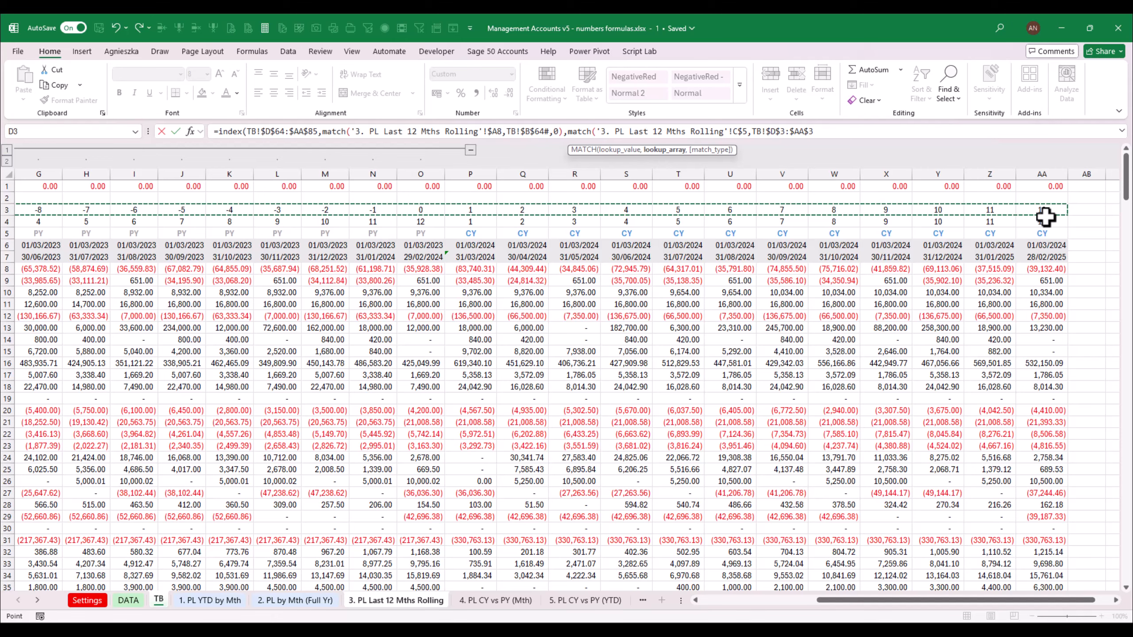
pyautogui.click(832, 130)
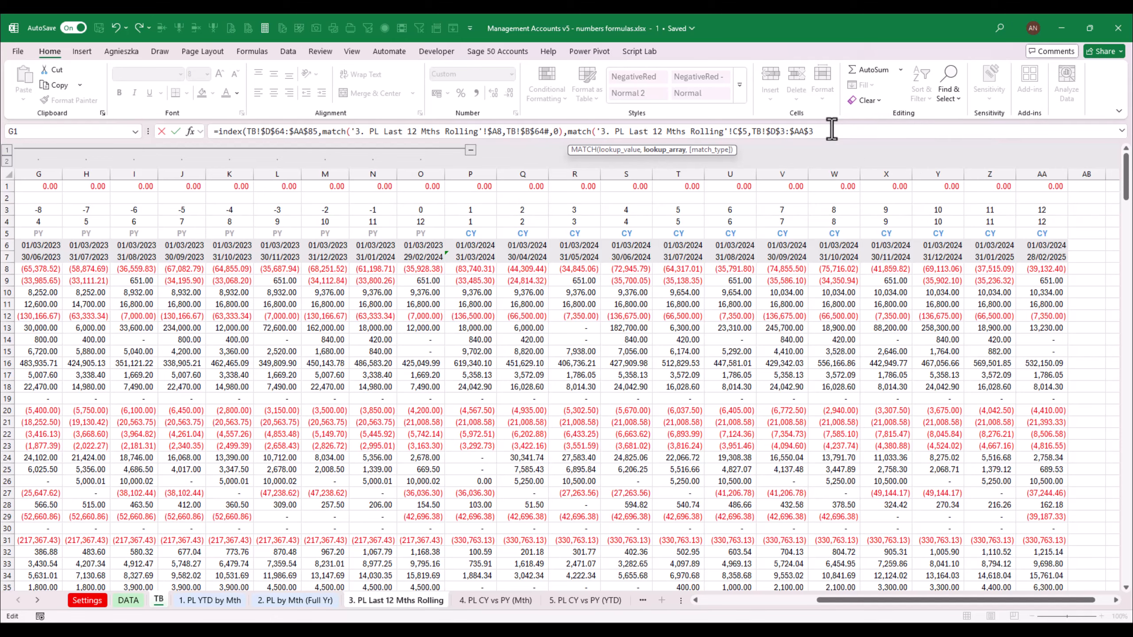
pyautogui.write(',0)')
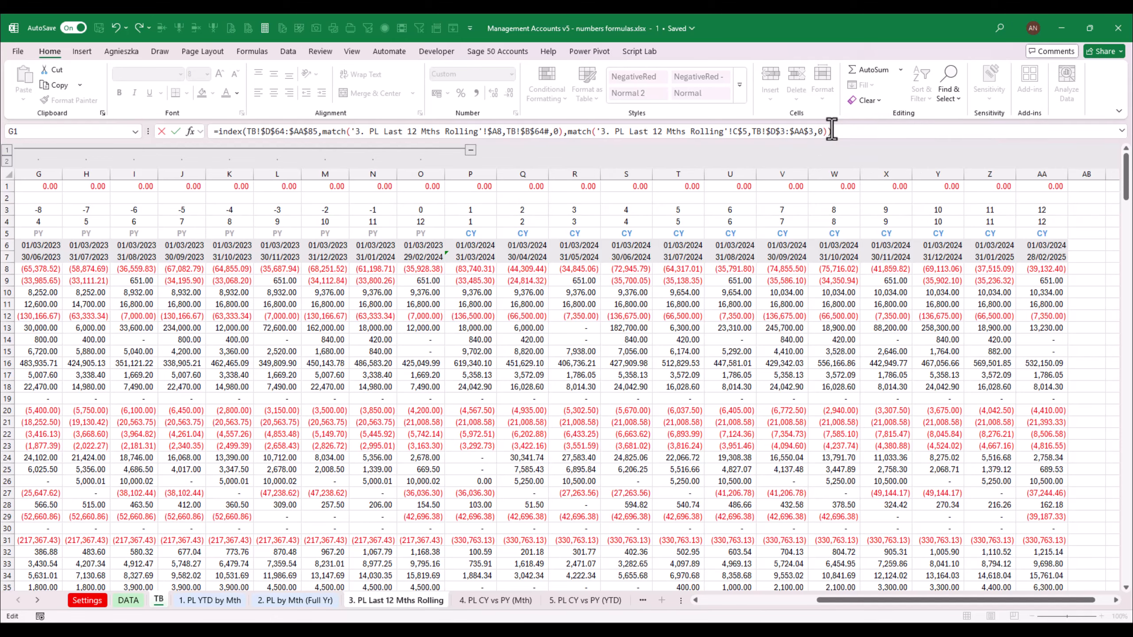
pyautogui.press('Return')
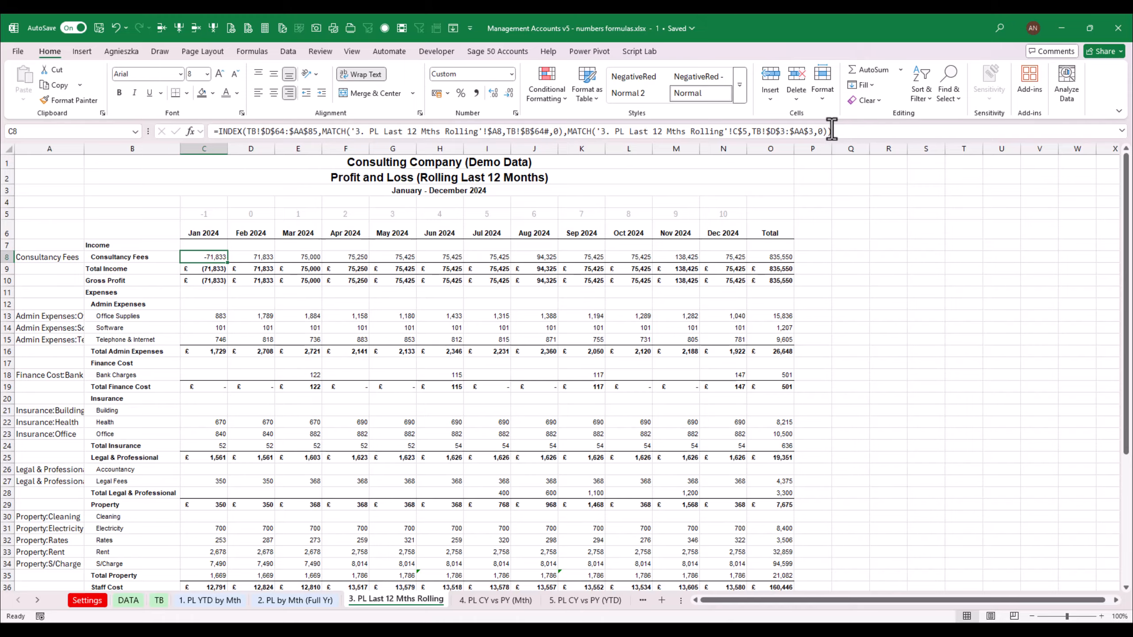
# Negate the C8 INDEX/MATCH formula by adding a minus sign in front
pyautogui.press('F2')
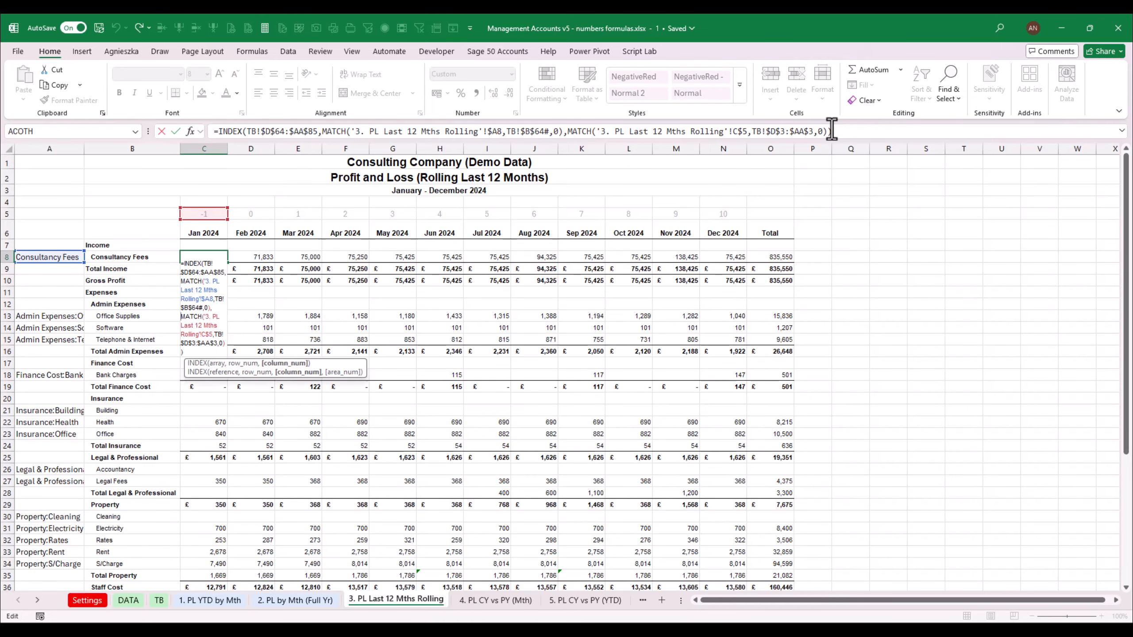
pyautogui.press('Home')
pyautogui.write('-')
pyautogui.press('Return')
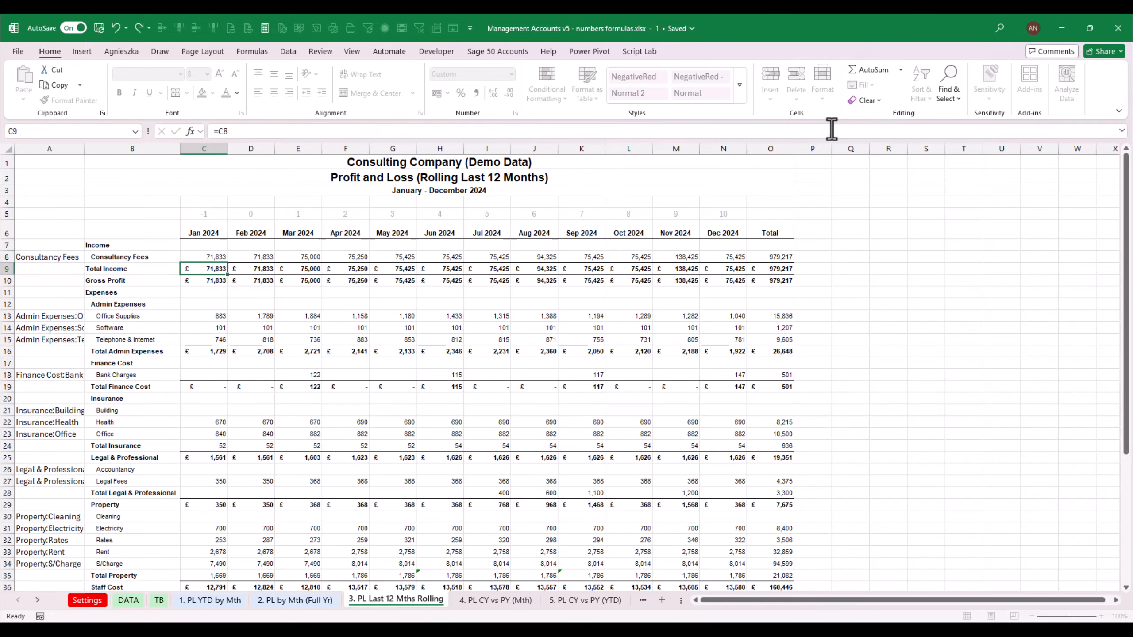
# Copy the Consultancy Fees formula across D8:N8 and copy the whole row's formulas
pyautogui.press('Right')
pyautogui.hotkey('shift', 'Right')
pyautogui.hotkey('shift', 'Right')
pyautogui.hotkey('shift', 'Right')
pyautogui.hotkey('shift', 'Right')
pyautogui.hotkey('shift', 'Right')
pyautogui.hotkey('shift', 'Right')
pyautogui.hotkey('shift', 'Right')
pyautogui.hotkey('shift', 'Right')
pyautogui.hotkey('shift', 'Right')
pyautogui.hotkey('shift', 'Right')
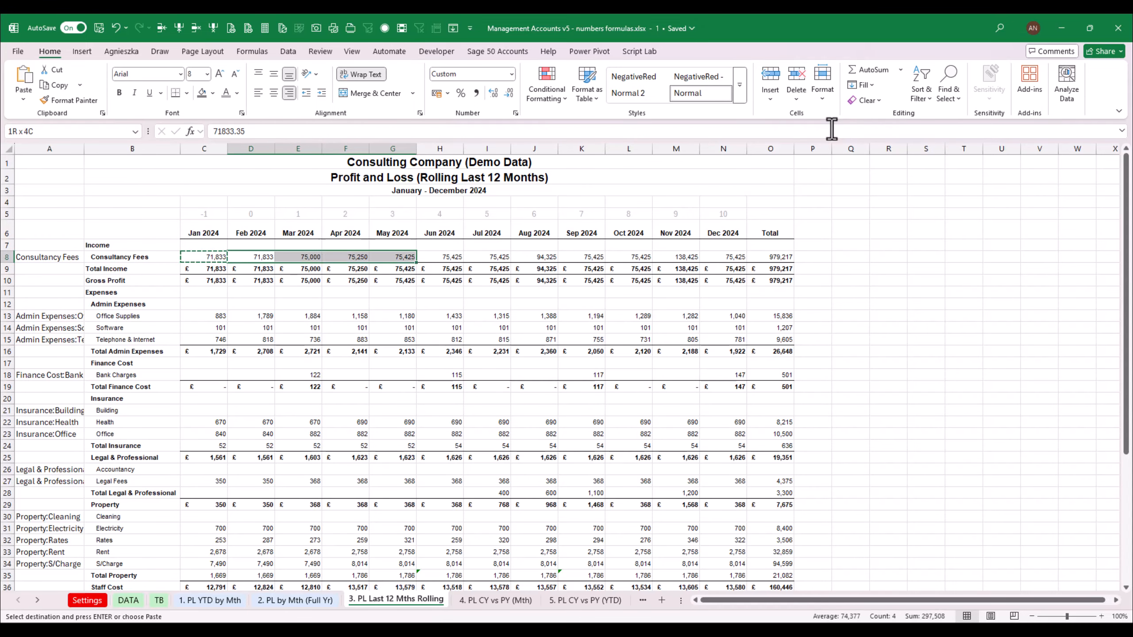
pyautogui.hotkey('ctrl', 'v')
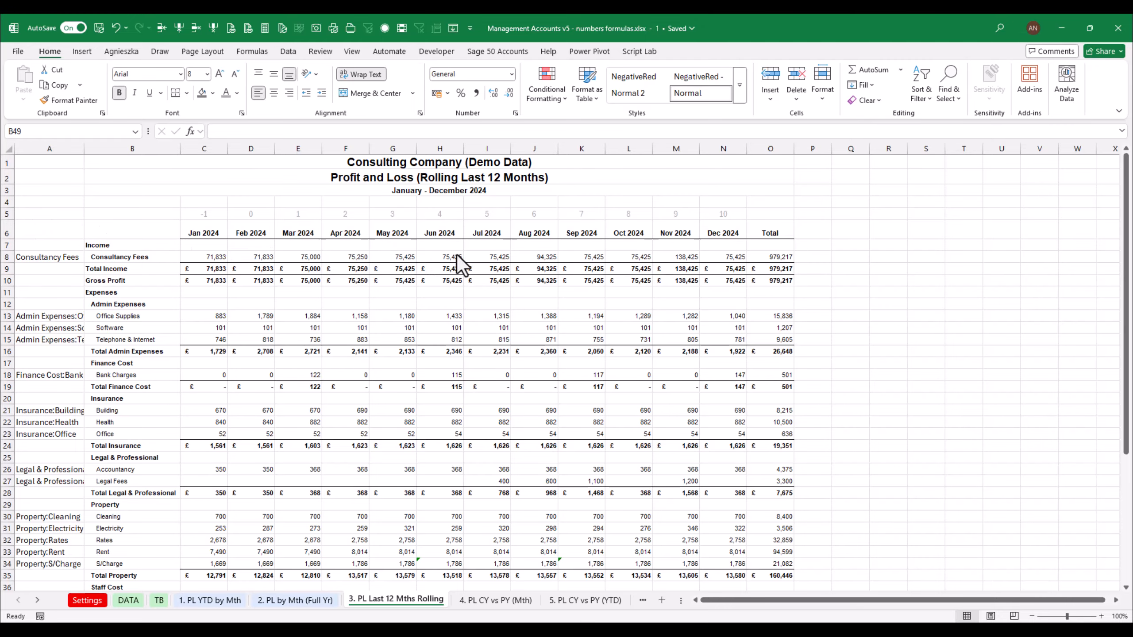
pyautogui.click(214, 257)
pyautogui.moveTo(252, 258); pyautogui.dragTo(723, 257)
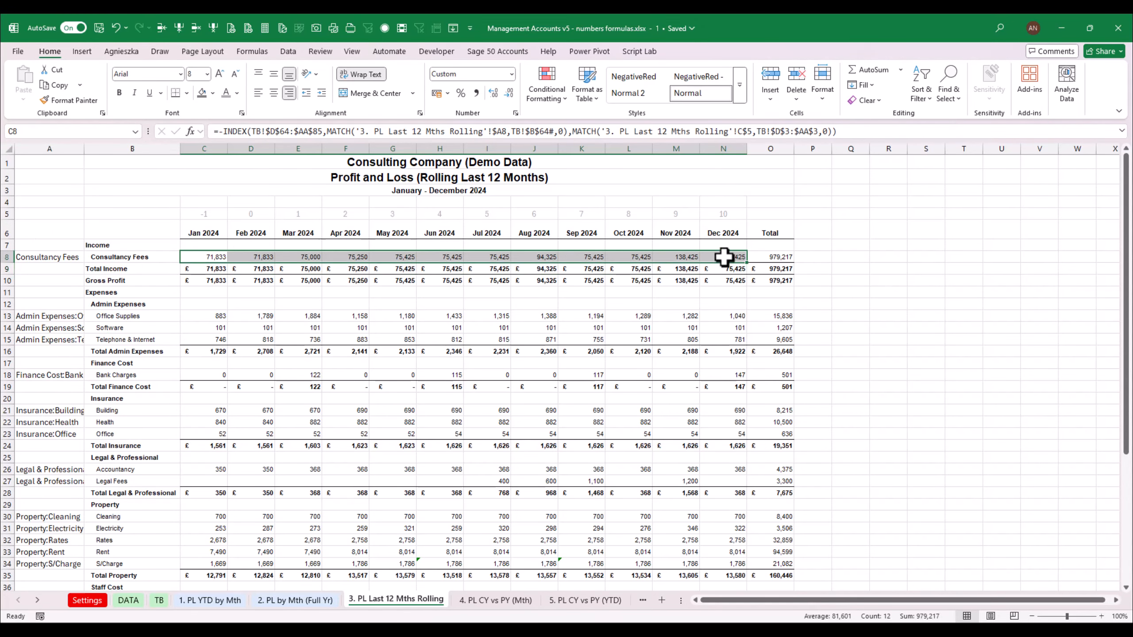
pyautogui.hotkey('ctrl', 'c')
# Paste the formula into C13 for Office Supplies and remove its leading minus sign
pyautogui.click(216, 315)
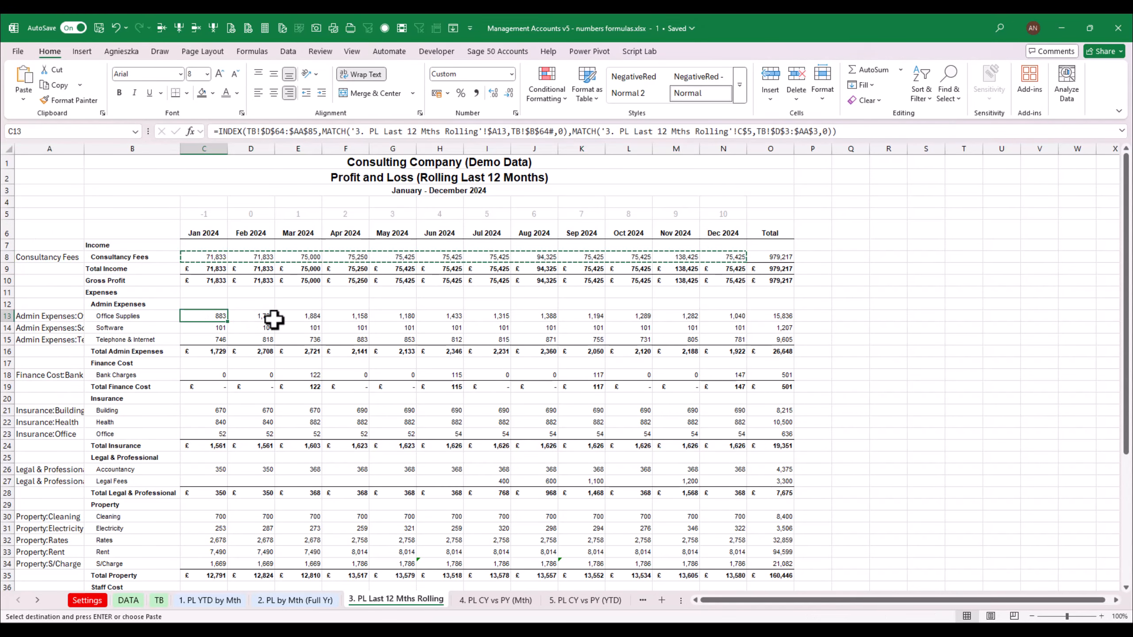
pyautogui.hotkey('ctrl', 'v')
pyautogui.click(218, 315)
pyautogui.click(224, 131)
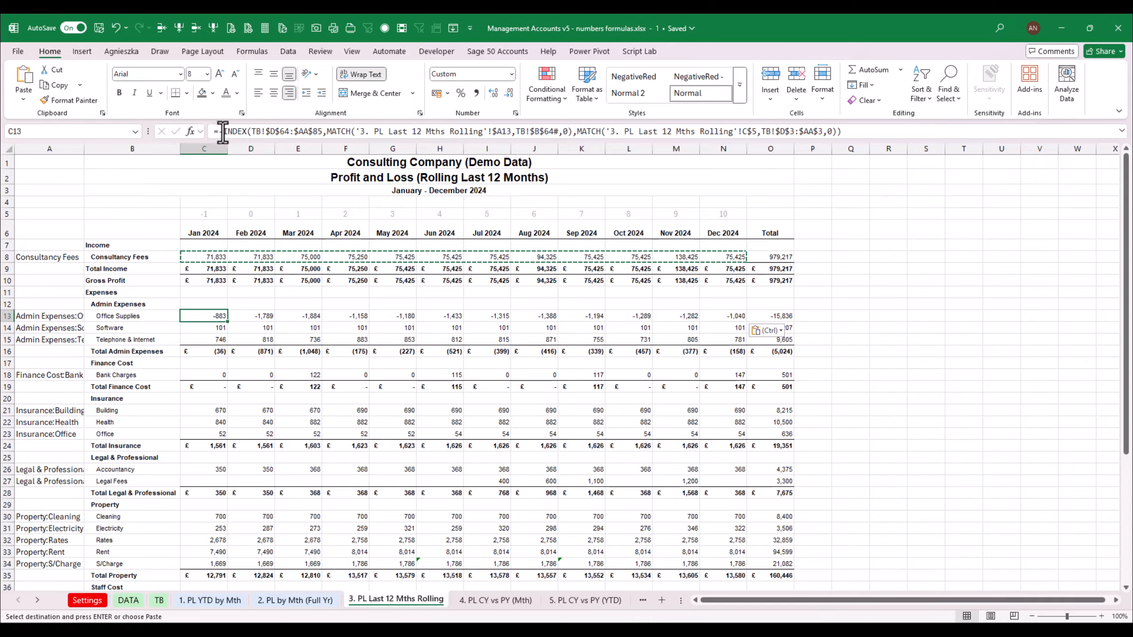
pyautogui.hotkey('ctrl', 'Return')
# Copy the Office Supplies formula across the row through December
pyautogui.hotkey('ctrl', 'c')
pyautogui.press('Right')
pyautogui.hotkey('shift', 'Right')
pyautogui.hotkey('shift', 'Right')
pyautogui.hotkey('shift', 'Right')
pyautogui.hotkey('shift', 'Right')
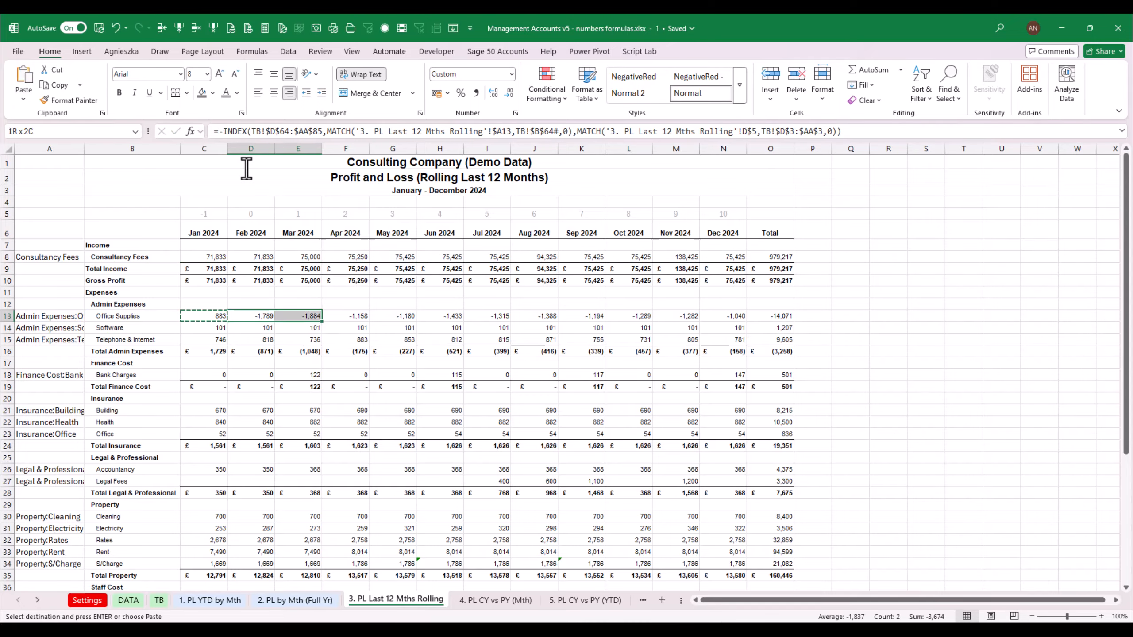
pyautogui.hotkey('shift', 'Right')
pyautogui.hotkey('shift', 'Right')
pyautogui.hotkey('shift', 'Right')
pyautogui.hotkey('shift', 'Right')
pyautogui.hotkey('shift', 'Right')
pyautogui.hotkey('shift', 'Right')
pyautogui.press('Return')
# Copy the Office Supplies row formulas and paste them into the Software, Telephone & Internet and Bank Charges rows
pyautogui.press('Left')
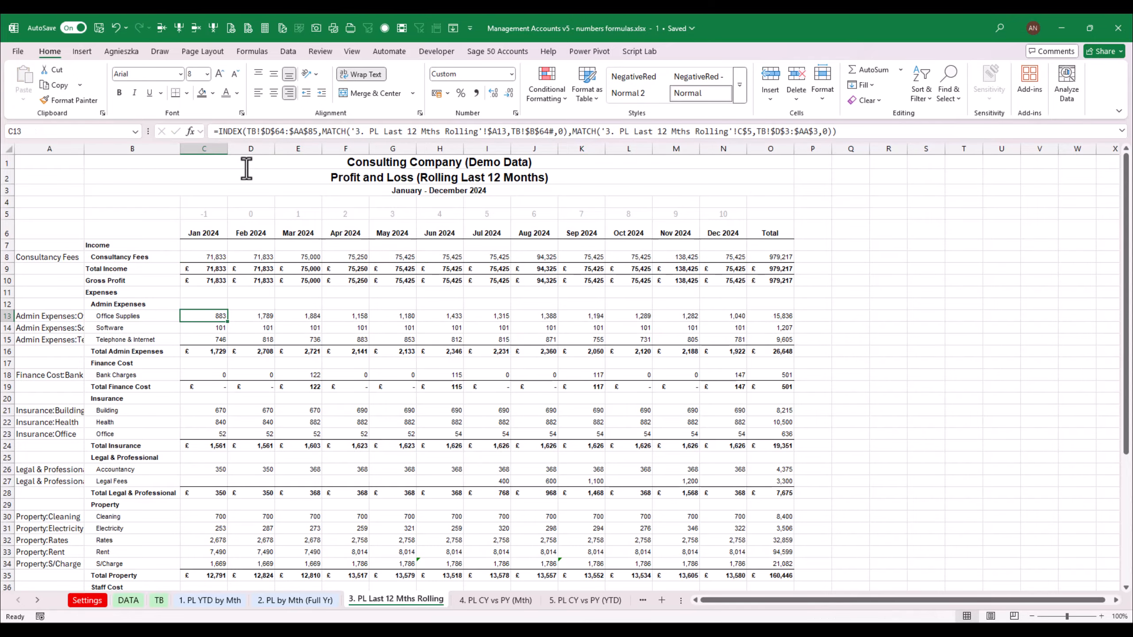
pyautogui.hotkey('shift', 'Right')
pyautogui.hotkey('shift', 'Right')
pyautogui.hotkey('shift', 'Right')
pyautogui.hotkey('shift', 'Right')
pyautogui.hotkey('shift', 'Right')
pyautogui.hotkey('shift', 'Right')
pyautogui.hotkey('shift', 'Right')
pyautogui.hotkey('shift', 'Right')
pyautogui.hotkey('shift', 'Right')
pyautogui.hotkey('shift', 'Right')
pyautogui.hotkey('shift', 'Right')
pyautogui.hotkey('ctrl', 'c')
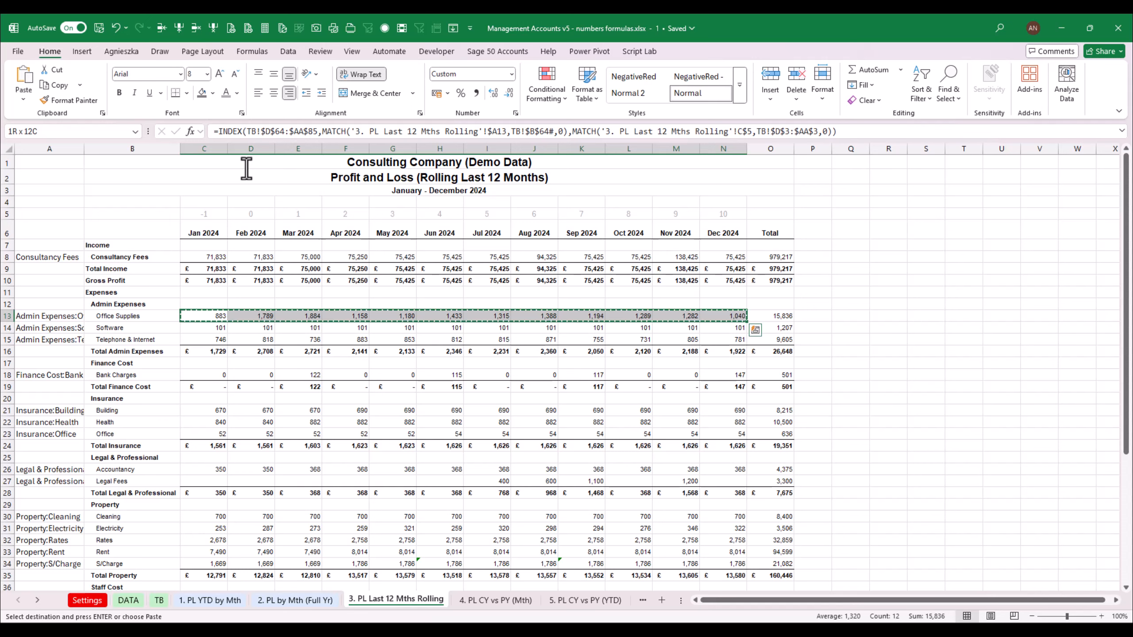
pyautogui.press('Down')
pyautogui.hotkey('ctrl', 'v')
pyautogui.press('Down')
pyautogui.hotkey('ctrl', 'v')
pyautogui.press('Down')
pyautogui.press('Down')
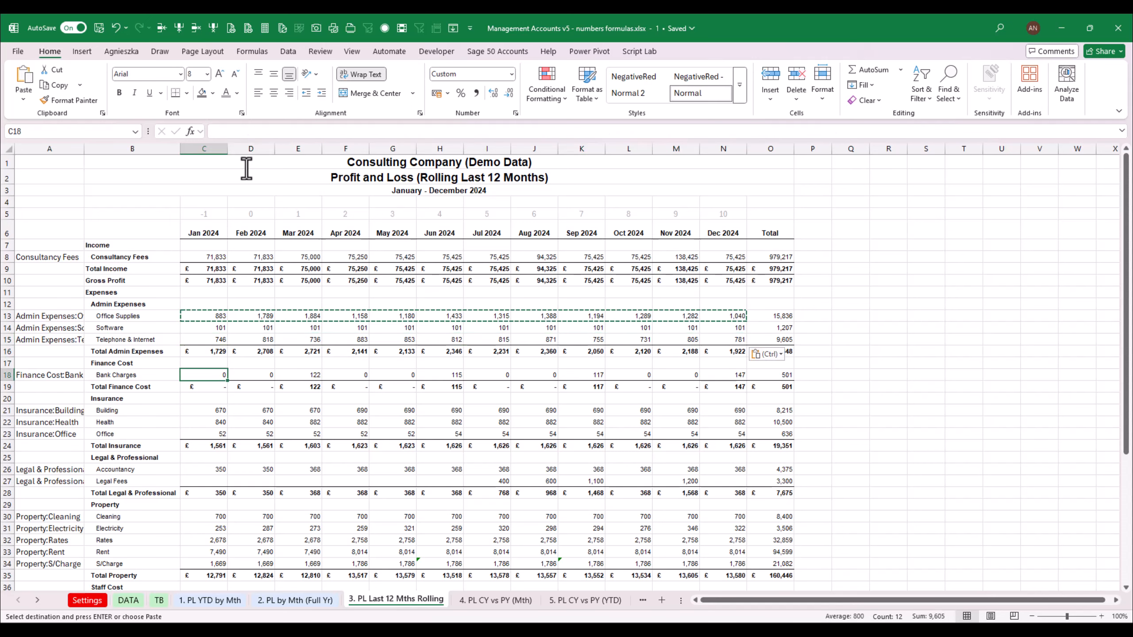
pyautogui.press('Down')
pyautogui.hotkey('ctrl', 'v')
# Paste the row formulas into the Insurance rows and the Legal & Professional rows
pyautogui.press('Down')
pyautogui.press('Down')
pyautogui.press('Down')
pyautogui.press('Down')
pyautogui.press('Down')
pyautogui.hotkey('shift', 'Up')
pyautogui.hotkey('shift', 'Up')
pyautogui.hotkey('shift', 'Right')
pyautogui.hotkey('shift', 'Right')
pyautogui.hotkey('shift', 'Right')
pyautogui.hotkey('shift', 'Right')
pyautogui.hotkey('shift', 'Right')
pyautogui.hotkey('shift', 'Right')
pyautogui.hotkey('shift', 'Right')
pyautogui.hotkey('shift', 'Right')
pyautogui.hotkey('shift', 'Right')
pyautogui.hotkey('shift', 'Right')
pyautogui.hotkey('shift', 'Right')
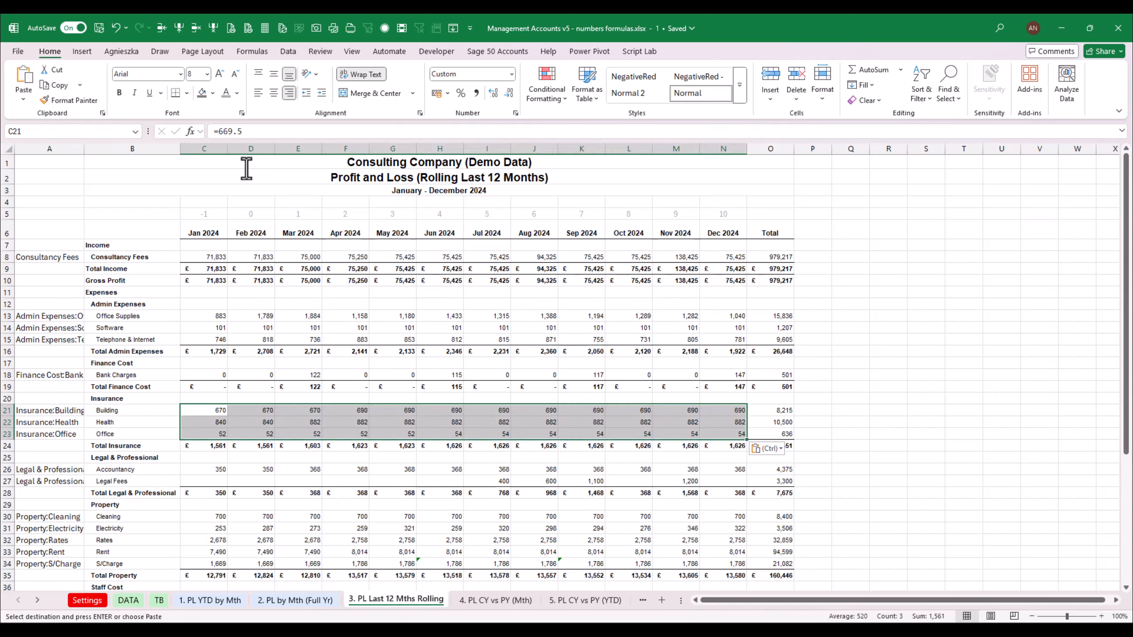
pyautogui.hotkey('ctrl', 'v')
pyautogui.press('Down')
pyautogui.press('Down')
pyautogui.press('Down')
# Paste the row formulas into the five Property expense rows from Cleaning to S/Charge
pyautogui.press('Down')
pyautogui.hotkey('ctrl', 'v')
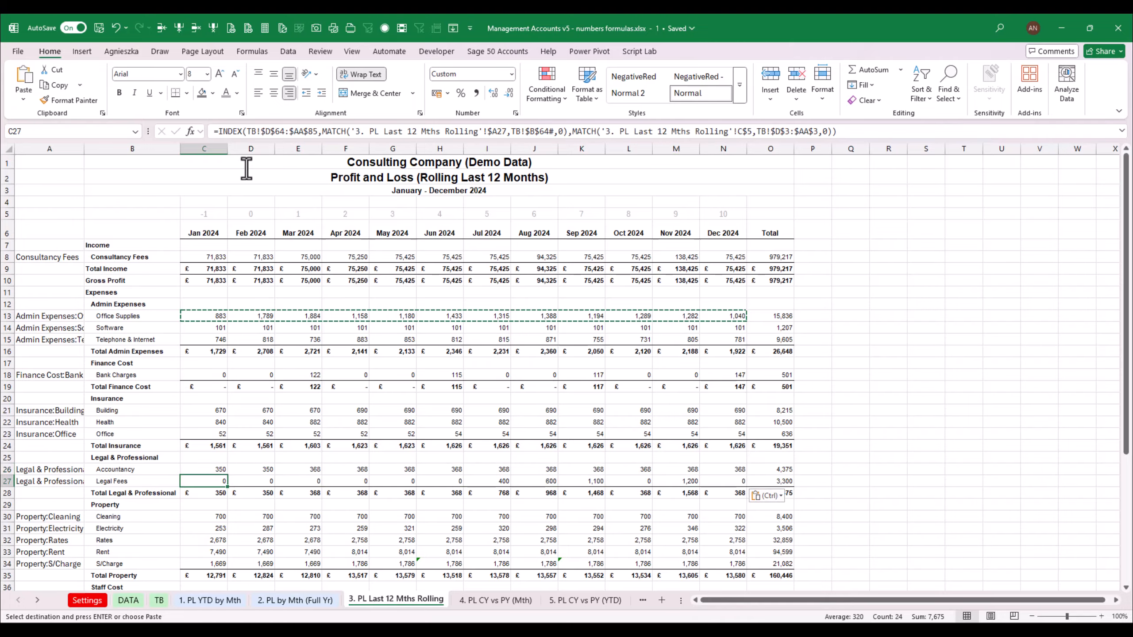
# Paste the row formulas into the Directors Remuneration and Staff rows
pyautogui.press('Down')
pyautogui.press('Down')
pyautogui.press('Down')
pyautogui.hotkey('shift', 'Down')
pyautogui.hotkey('shift', 'Down')
pyautogui.hotkey('shift', 'Down')
pyautogui.hotkey('shift', 'Down')
pyautogui.hotkey('shift', 'Right')
pyautogui.hotkey('shift', 'Right')
pyautogui.hotkey('shift', 'Right')
pyautogui.hotkey('shift', 'Right')
pyautogui.hotkey('shift', 'Right')
pyautogui.hotkey('shift', 'Right')
pyautogui.hotkey('shift', 'Right')
pyautogui.hotkey('shift', 'Right')
pyautogui.hotkey('shift', 'Right')
pyautogui.hotkey('shift', 'Right')
pyautogui.hotkey('shift', 'Right')
pyautogui.hotkey('ctrl', 'v')
pyautogui.press('Down')
pyautogui.press('Down')
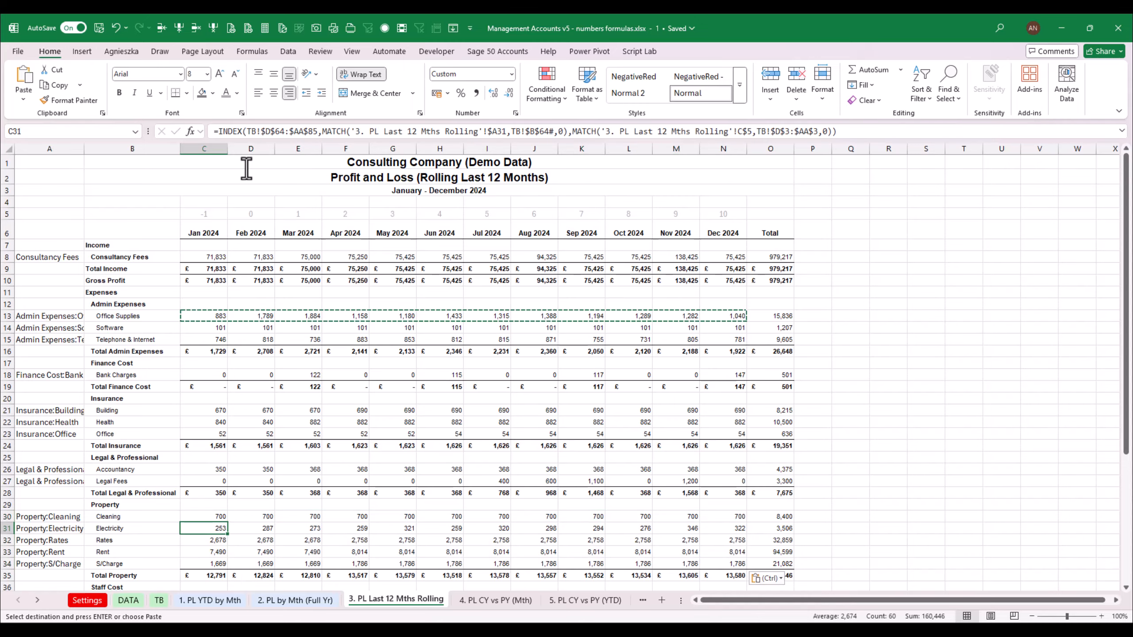
# Paste the row formulas into the Depreciation row under Other Expenses
pyautogui.press('Down')
pyautogui.press('Down')
pyautogui.press('Down')
pyautogui.press('Down')
pyautogui.press('Down')
pyautogui.press('Down')
pyautogui.press('Down')
pyautogui.press('Down')
pyautogui.press('Down')
pyautogui.press('Down')
pyautogui.press('Down')
pyautogui.press('Down')
pyautogui.press('Down')
pyautogui.press('Up')
pyautogui.press('Up')
pyautogui.press('Up')
pyautogui.press('Up')
pyautogui.press('Up')
pyautogui.press('Up')
pyautogui.press('Up')
pyautogui.press('Up')
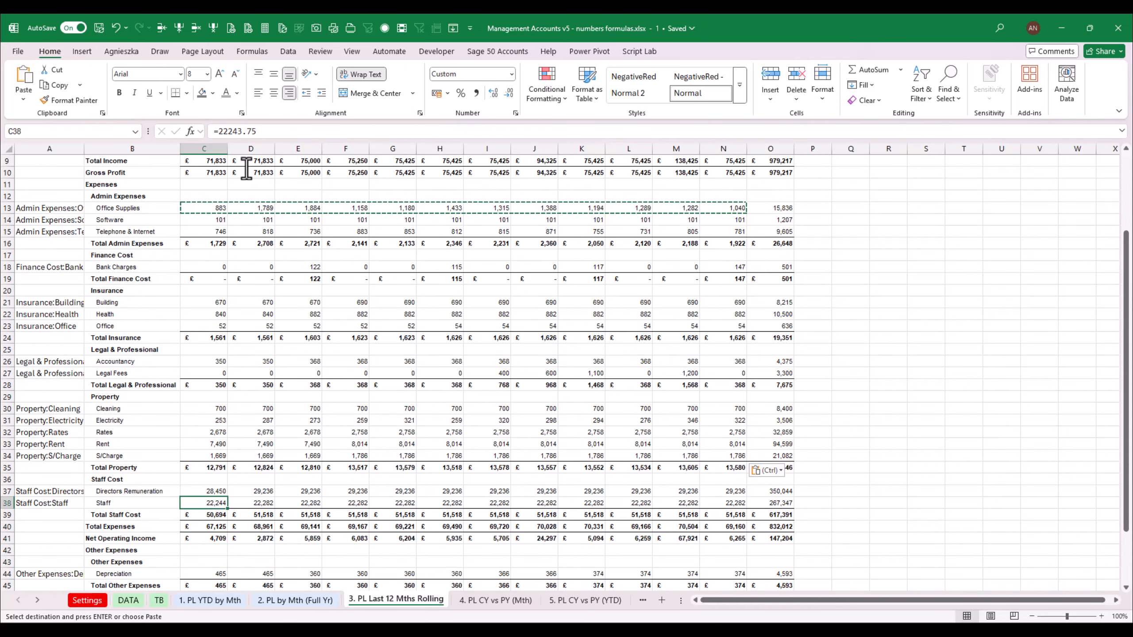
pyautogui.hotkey('shift', 'Down')
pyautogui.hotkey('shift', 'Right')
pyautogui.hotkey('shift', 'Right')
pyautogui.hotkey('shift', 'Right')
pyautogui.hotkey('shift', 'Right')
pyautogui.hotkey('shift', 'Right')
pyautogui.hotkey('shift', 'Right')
pyautogui.hotkey('shift', 'Right')
pyautogui.hotkey('shift', 'Right')
pyautogui.hotkey('shift', 'Right')
pyautogui.hotkey('shift', 'Right')
pyautogui.hotkey('shift', 'Right')
pyautogui.hotkey('ctrl', 'v')
pyautogui.press('Down')
pyautogui.press('Down')
pyautogui.press('Down')
pyautogui.press('Down')
pyautogui.press('Down')
pyautogui.press('Down')
pyautogui.press('Down')
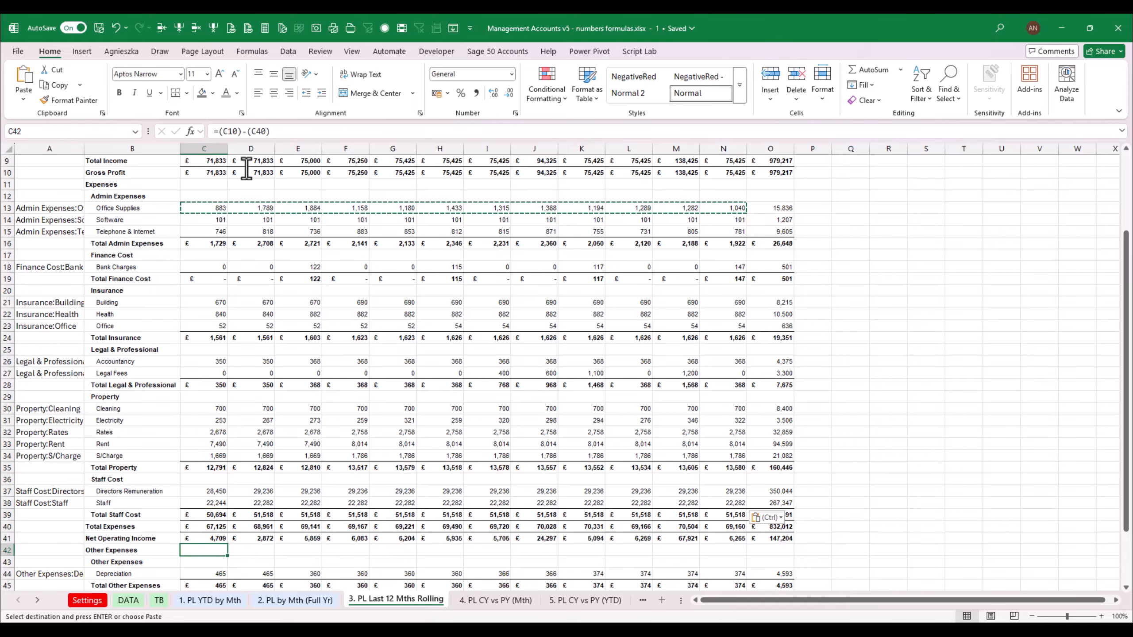
pyautogui.hotkey('shift', 'Right')
pyautogui.hotkey('shift', 'Right')
pyautogui.hotkey('shift', 'Right')
pyautogui.hotkey('shift', 'Right')
pyautogui.hotkey('shift', 'Right')
pyautogui.hotkey('shift', 'Right')
pyautogui.hotkey('shift', 'Right')
pyautogui.hotkey('shift', 'Right')
pyautogui.hotkey('shift', 'Right')
pyautogui.hotkey('shift', 'Right')
pyautogui.hotkey('shift', 'Right')
pyautogui.hotkey('ctrl', 'v')
pyautogui.press('Down')
pyautogui.press('Down')
pyautogui.press('Down')
pyautogui.press('Down')
pyautogui.press('Down')
pyautogui.press('Down')
pyautogui.press('Down')
pyautogui.press('Down')
pyautogui.press('Down')
pyautogui.press('Down')
pyautogui.press('Down')
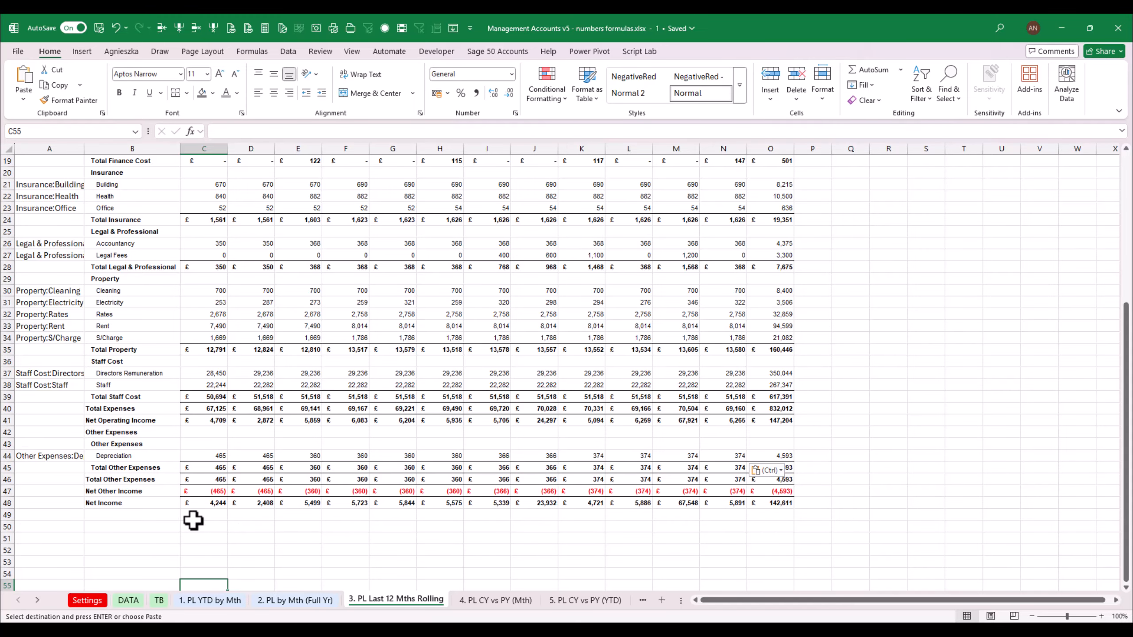
# Apply the NegativeRed style to the P&L value range and reduce its decimals to whole numbers
pyautogui.moveTo(193, 521); pyautogui.dragTo(779, 206)
pyautogui.click(726, 73)
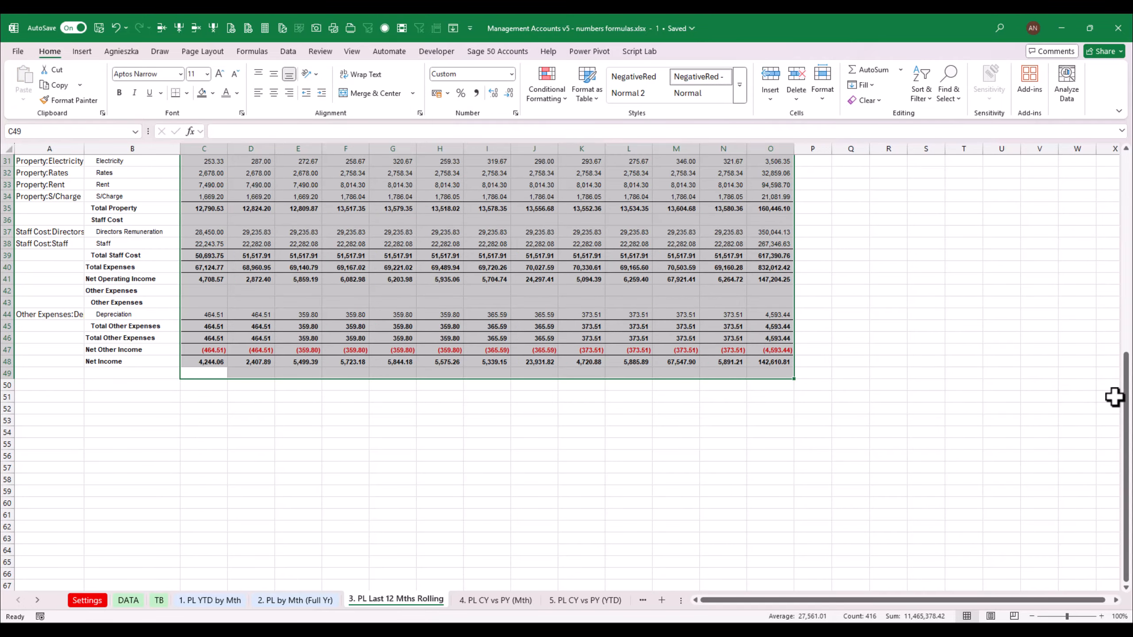
pyautogui.click(510, 93)
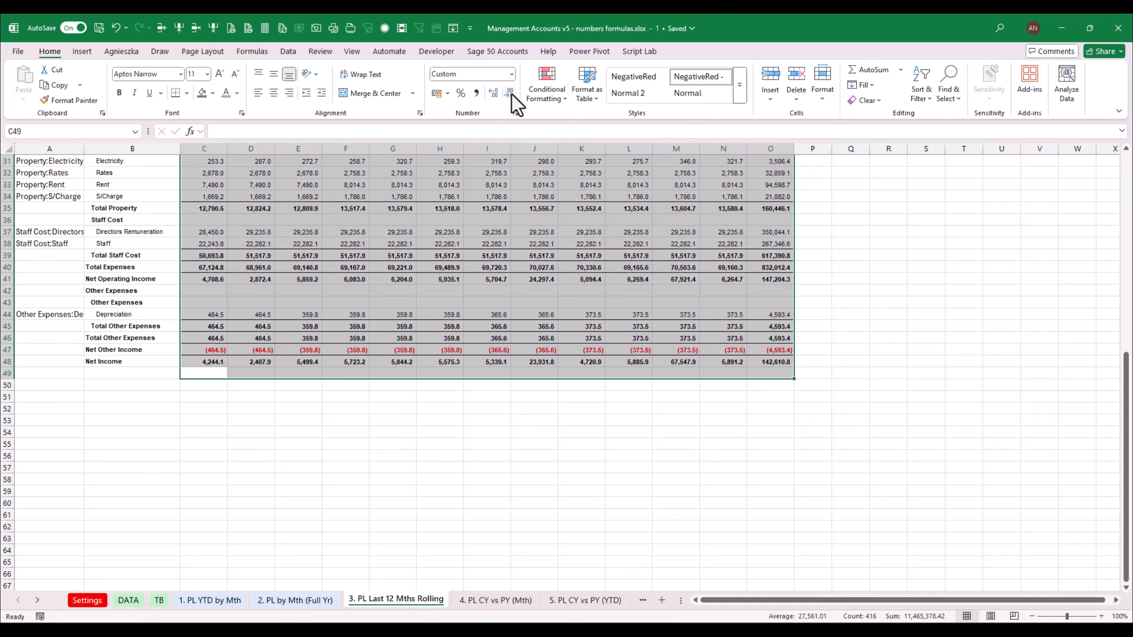
pyautogui.click(512, 93)
pyautogui.moveTo(676, 314); pyautogui.dragTo(682, 304)
pyautogui.scroll(10, 1127, 402)
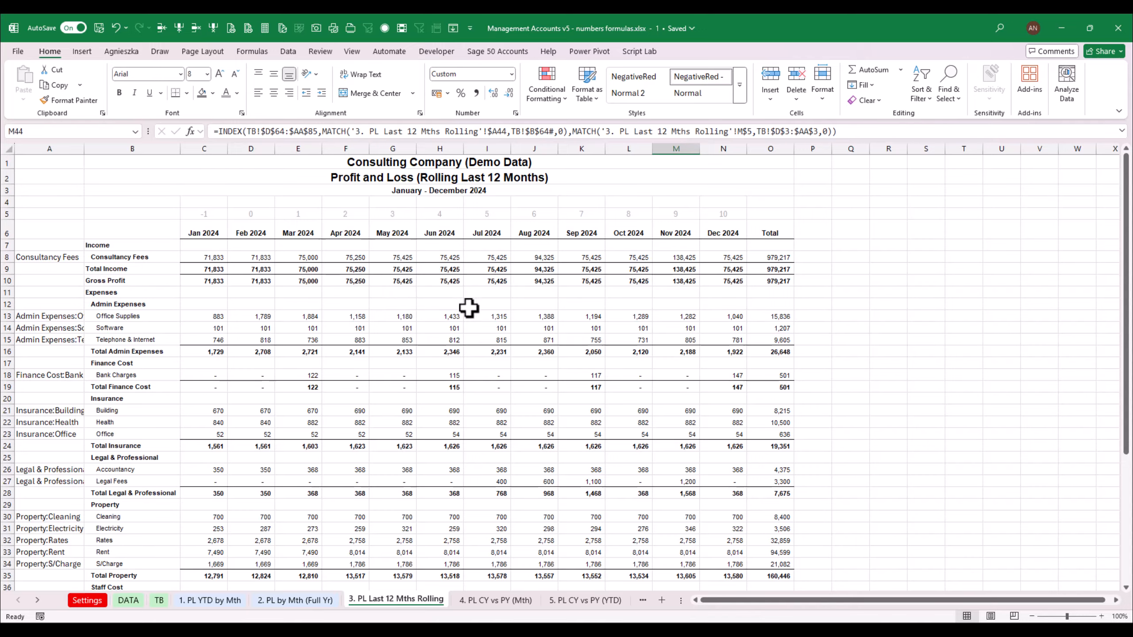
# In spare cell Q4, build =XLOOKUP(C5,TB!$D$3:$AA$3,TB!$D$7:$AA$7) to return the first period's month-end date, formatted as Short Date
pyautogui.click(432, 189)
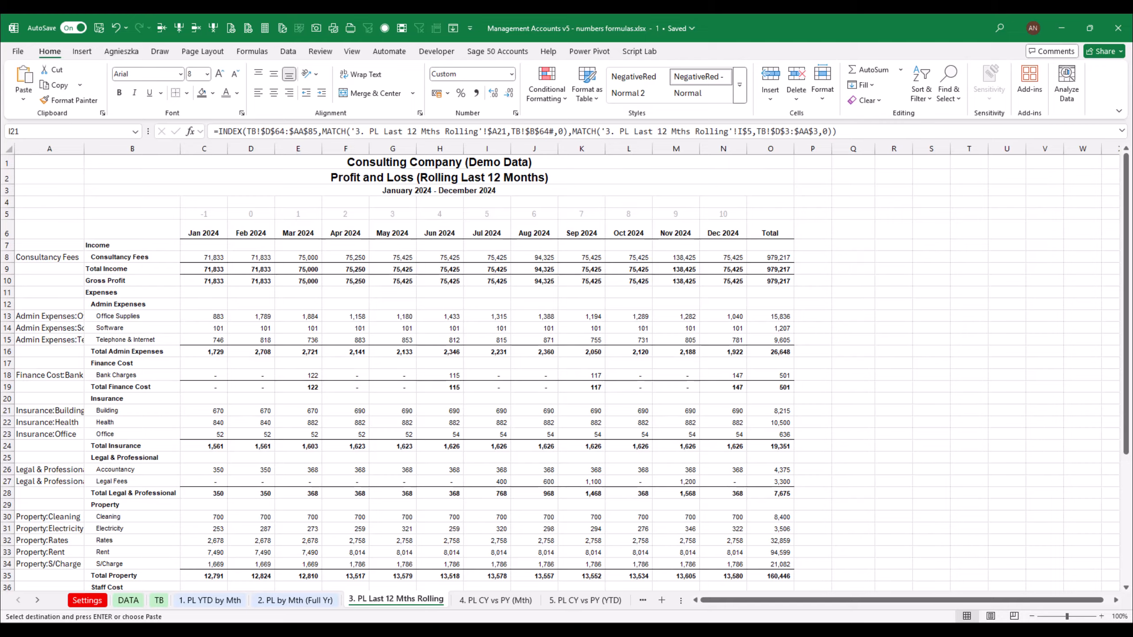
pyautogui.click(435, 193)
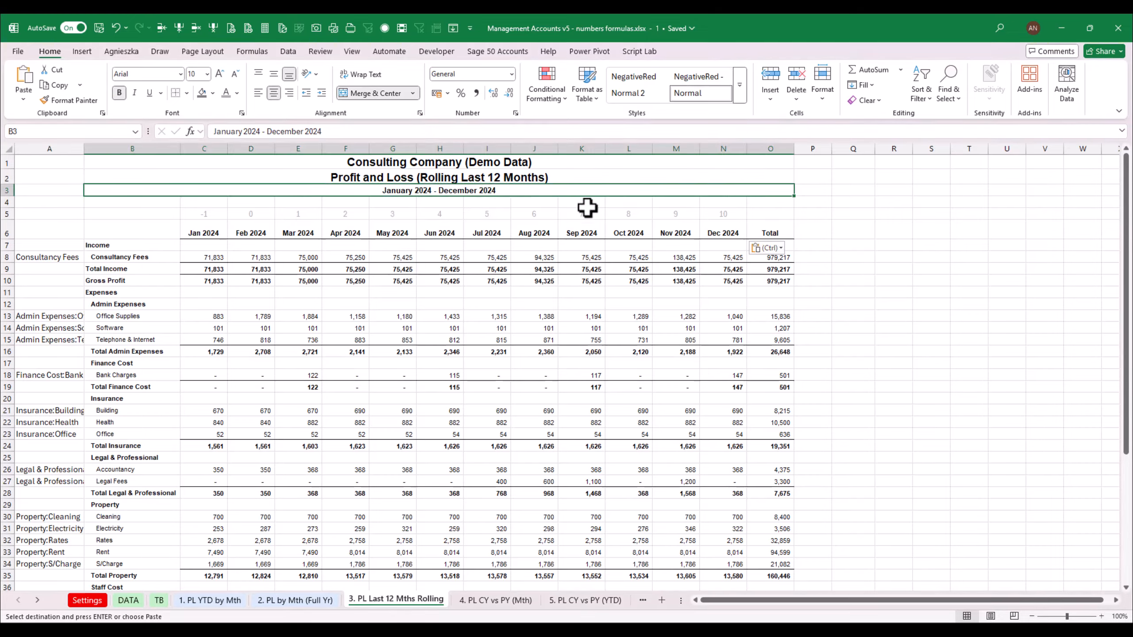
pyautogui.click(723, 232)
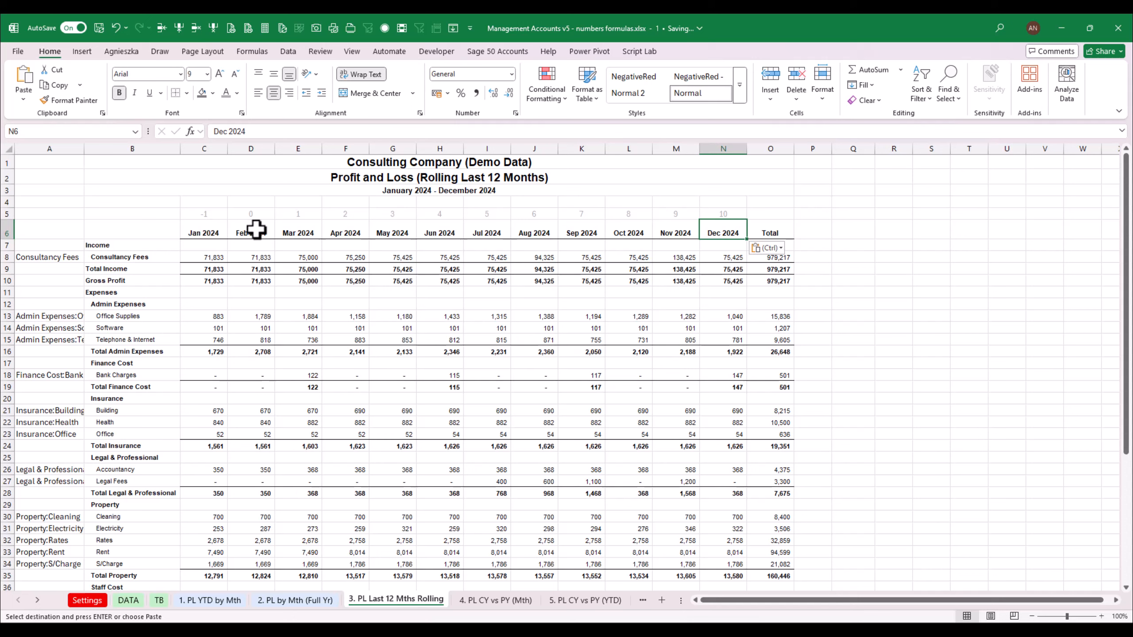
pyautogui.click(482, 191)
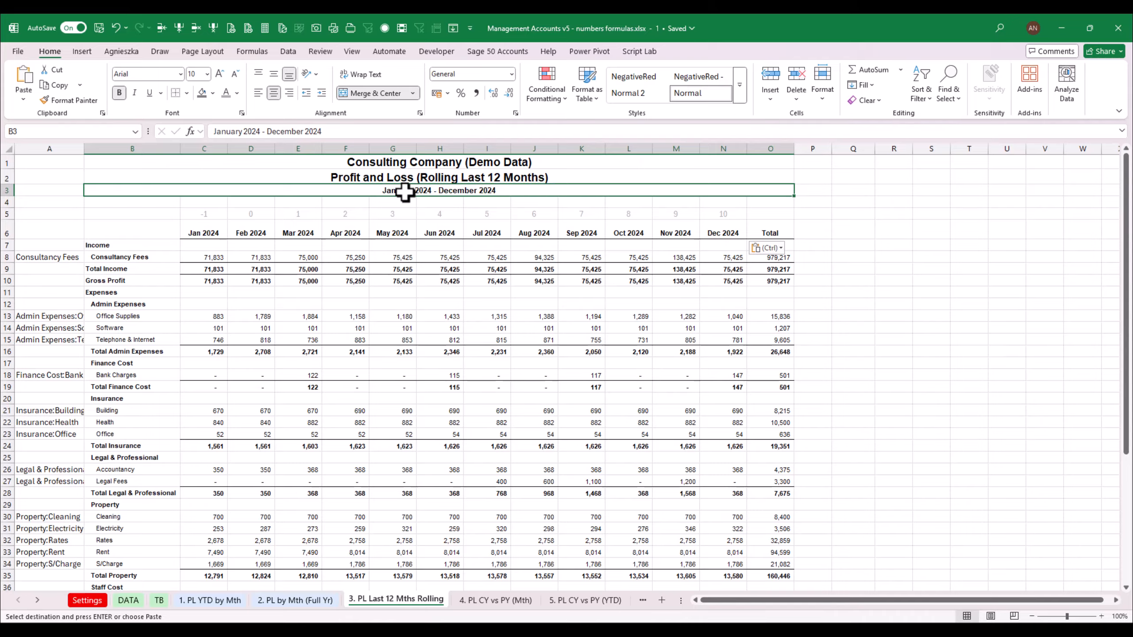
pyautogui.click(202, 215)
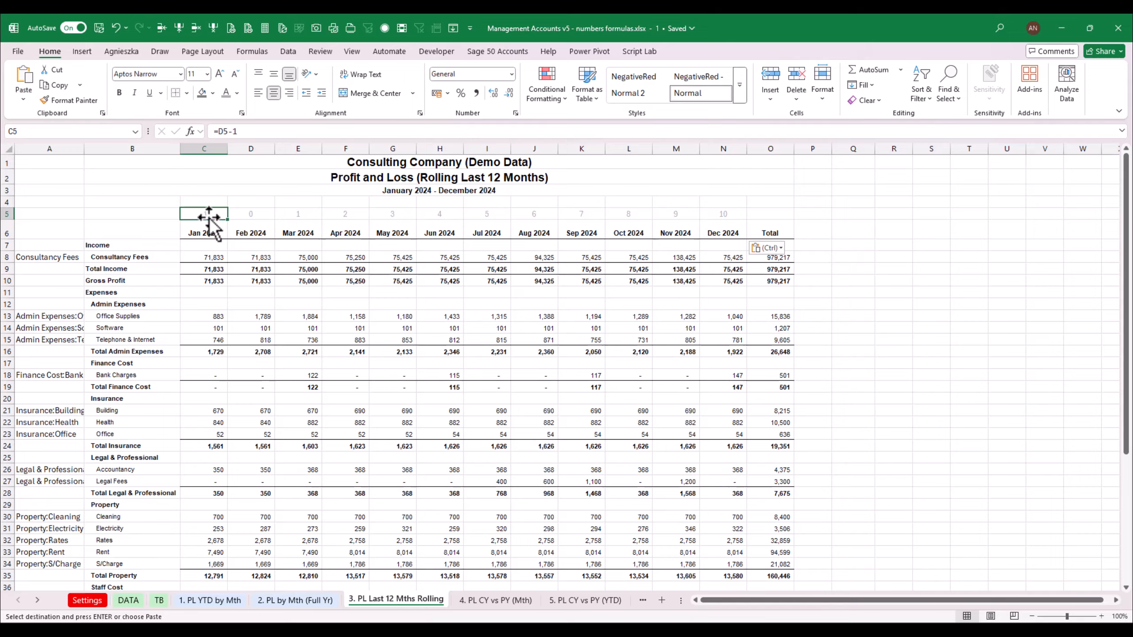
pyautogui.click(850, 202)
pyautogui.write('=XLOOKUP(')
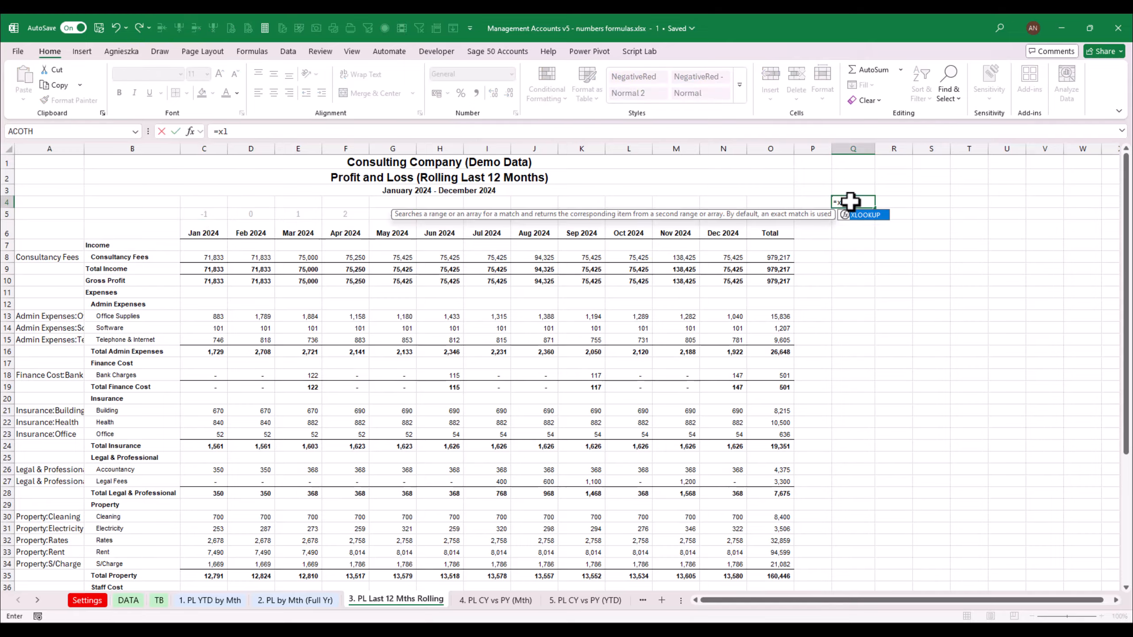
pyautogui.click(204, 217)
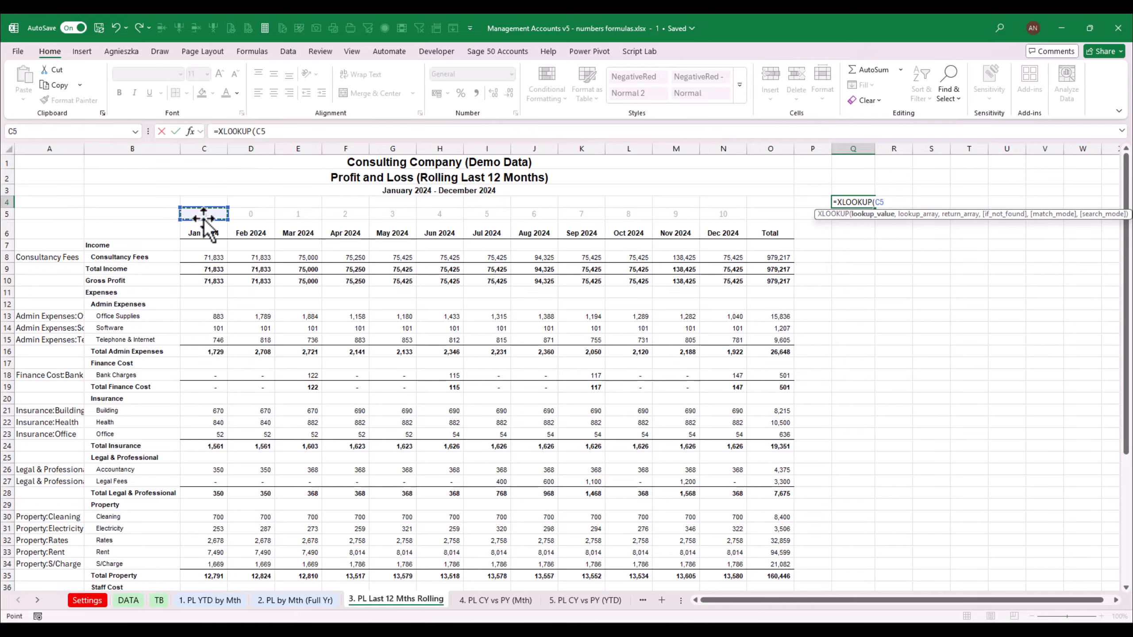
pyautogui.write(',TB!')
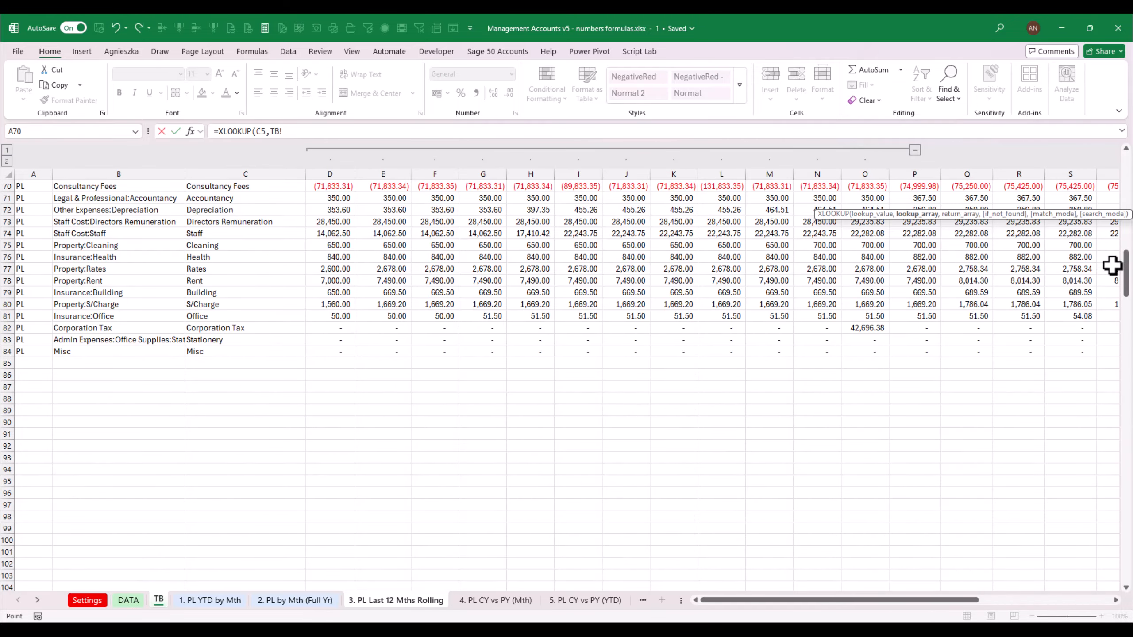
pyautogui.moveTo(1125, 267); pyautogui.dragTo(1127, 172)
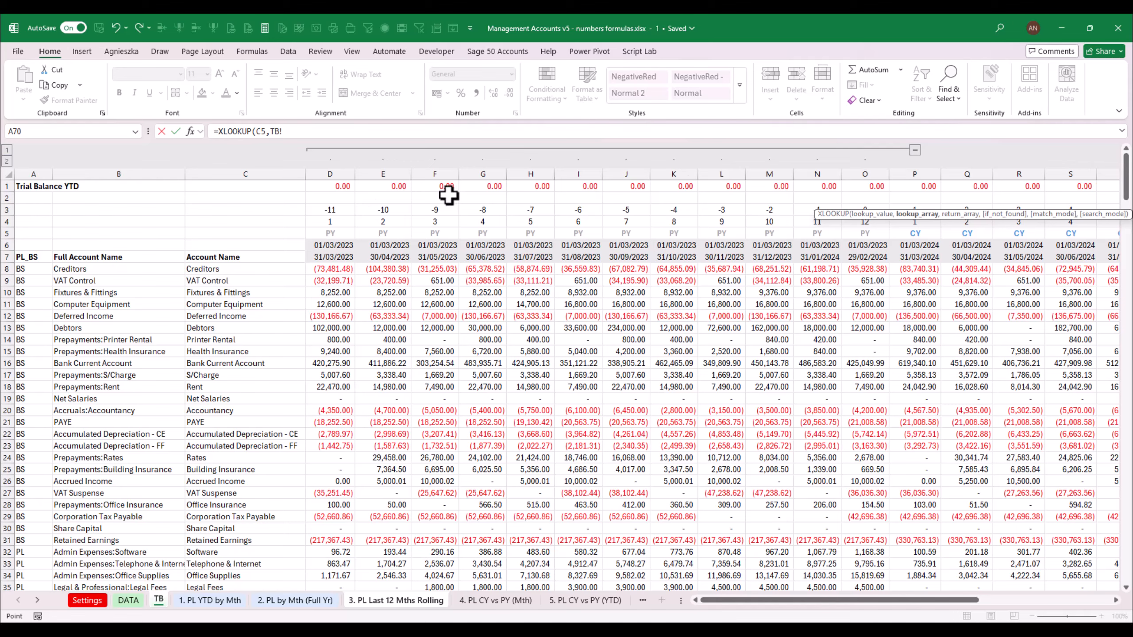
pyautogui.moveTo(320, 207); pyautogui.dragTo(961, 210)
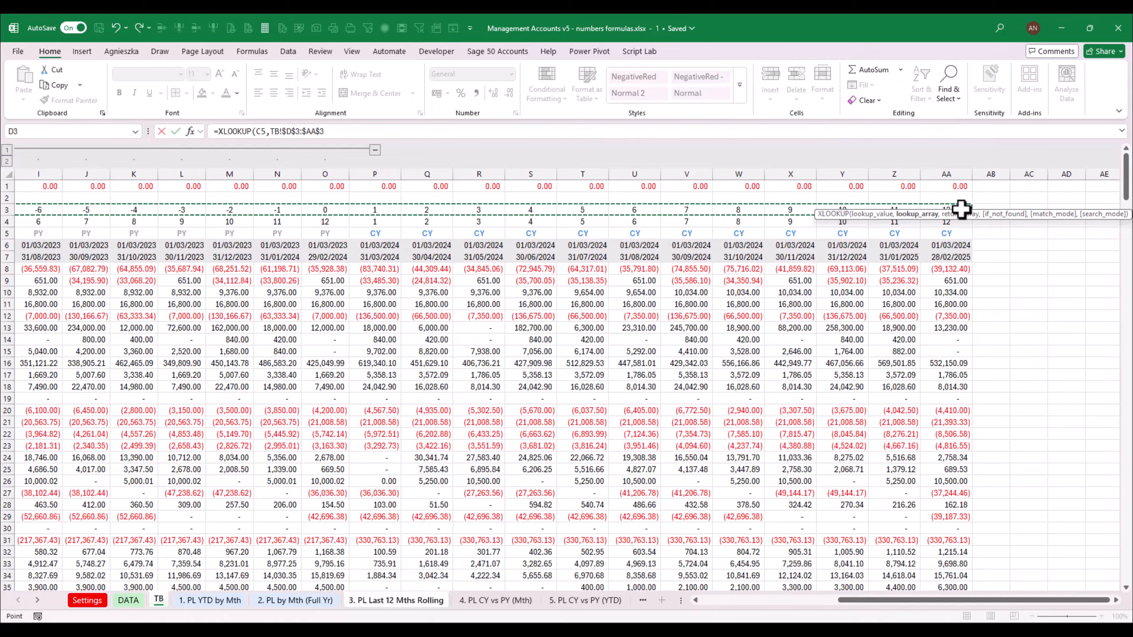
pyautogui.write(',')
pyautogui.moveTo(969, 256); pyautogui.dragTo(334, 254)
pyautogui.press('F4')
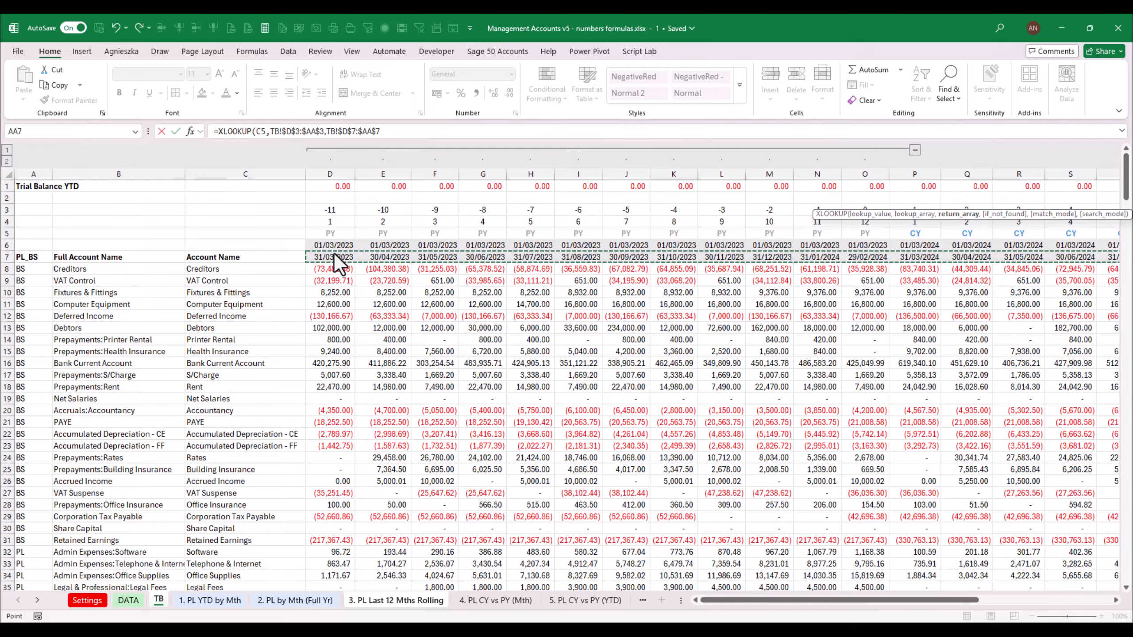
pyautogui.press('Return')
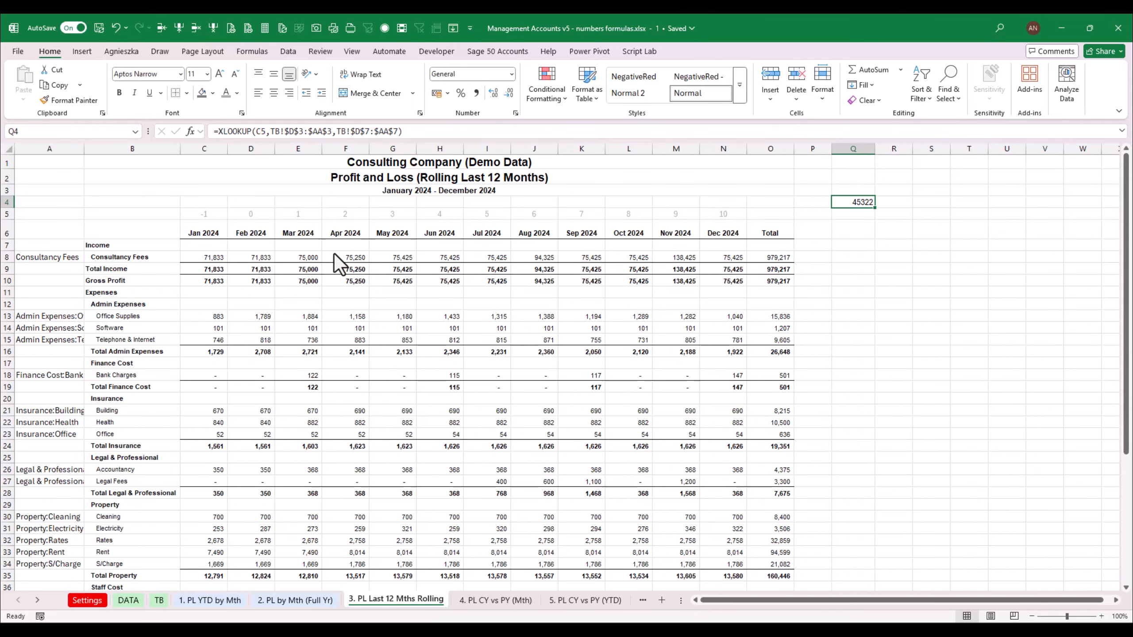
pyautogui.click(511, 73)
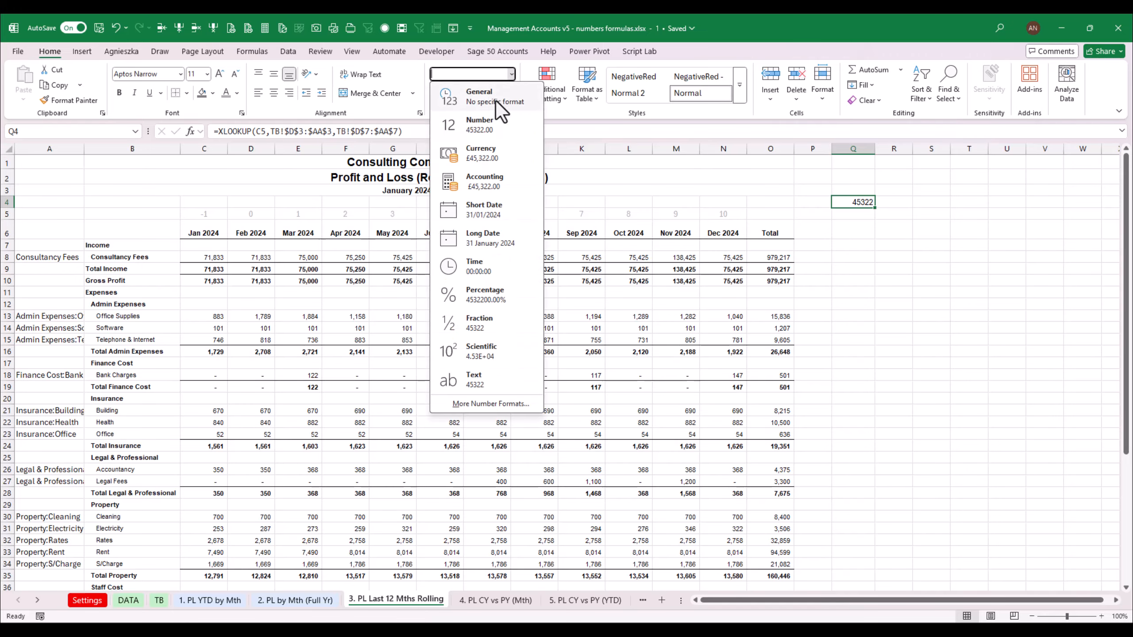
pyautogui.click(482, 208)
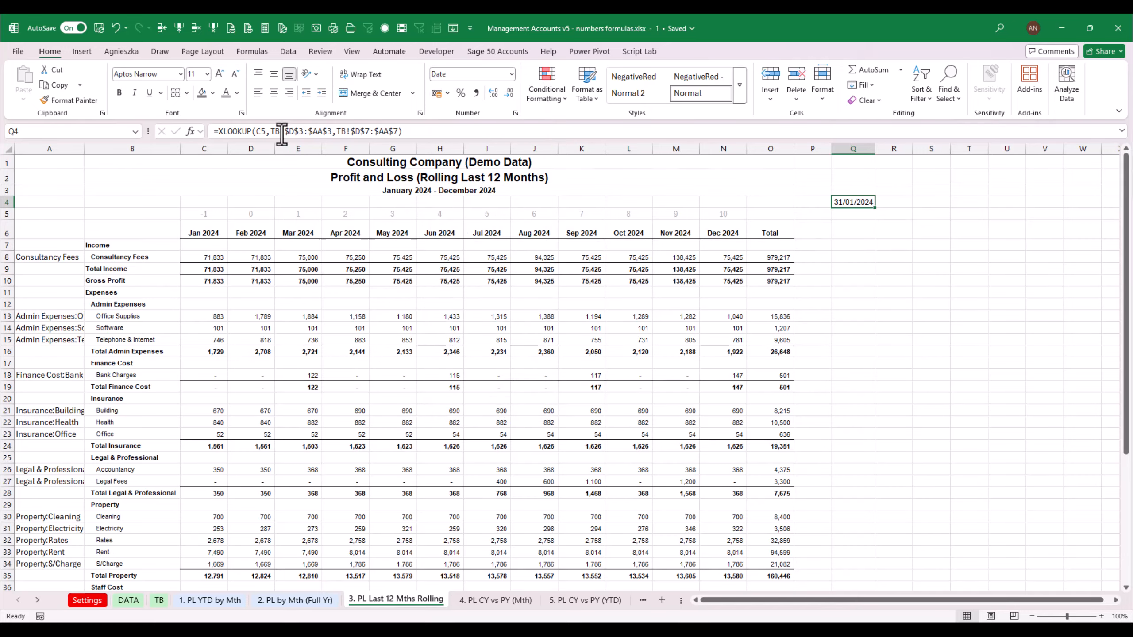
# Copy the lookup formula and set the B3 subtitle to =TEXT(XLOOKUP(C5,TB!$D$3:$AA$3,TB!$D$7:$AA$7),"MMMM YYYY")
pyautogui.moveTo(217, 132); pyautogui.dragTo(434, 134)
pyautogui.hotkey('ctrl', 'c')
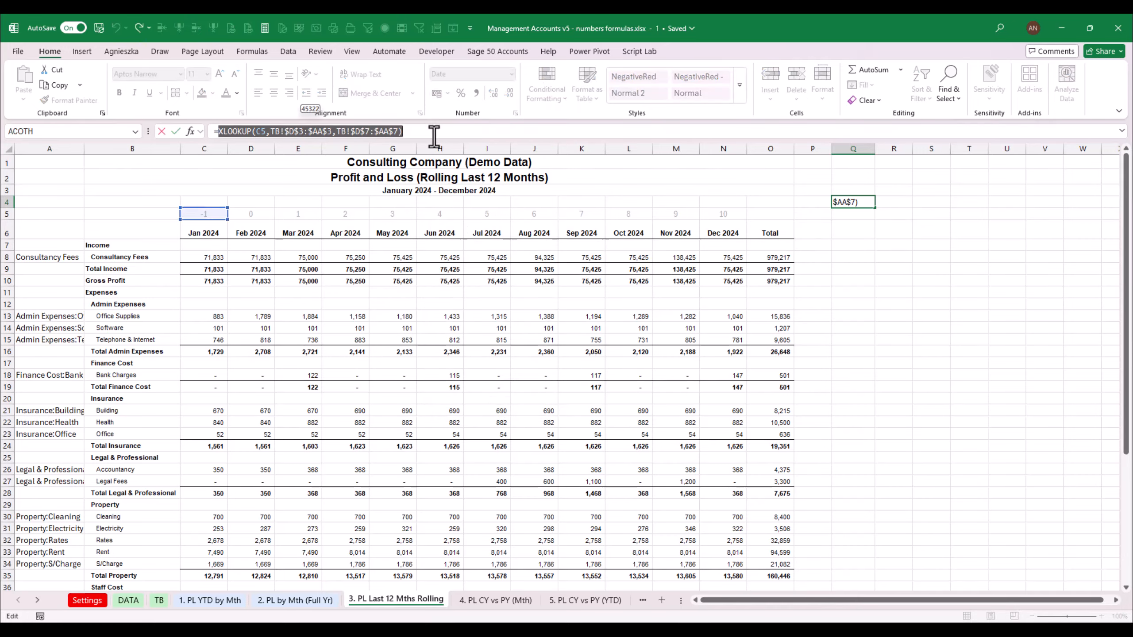
pyautogui.press('Escape')
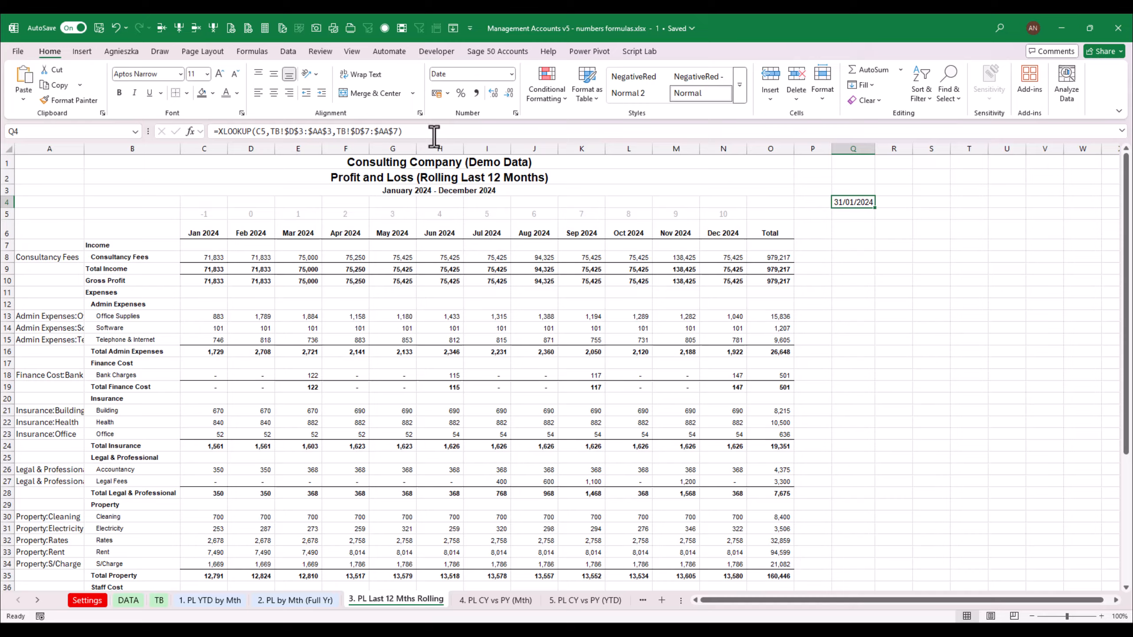
pyautogui.click(366, 192)
pyautogui.write('=')
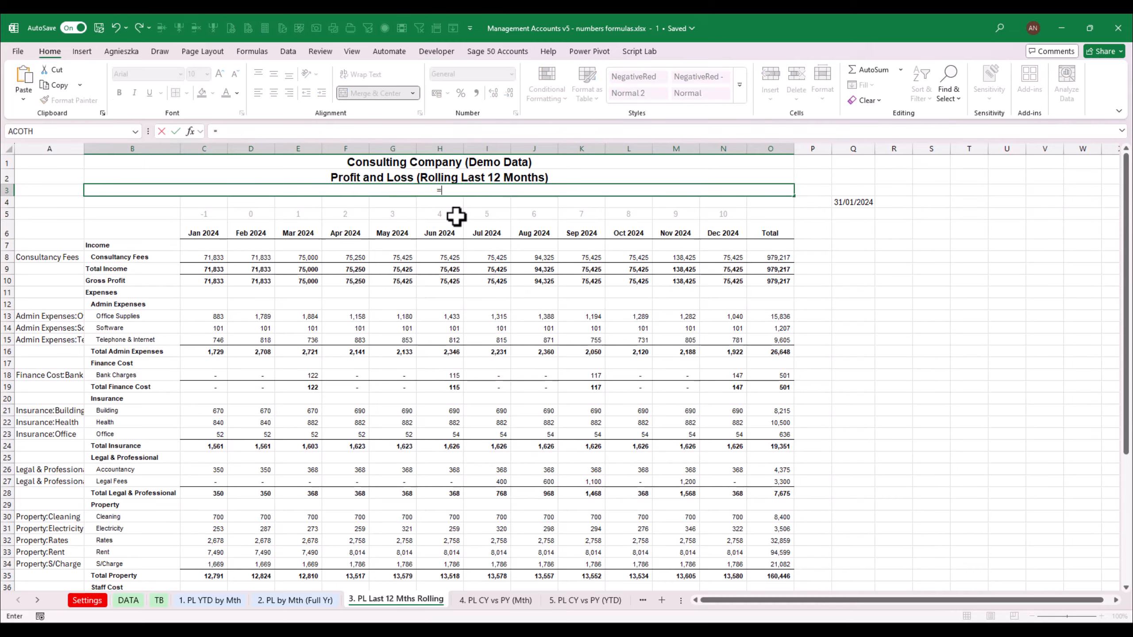
pyautogui.write('text')
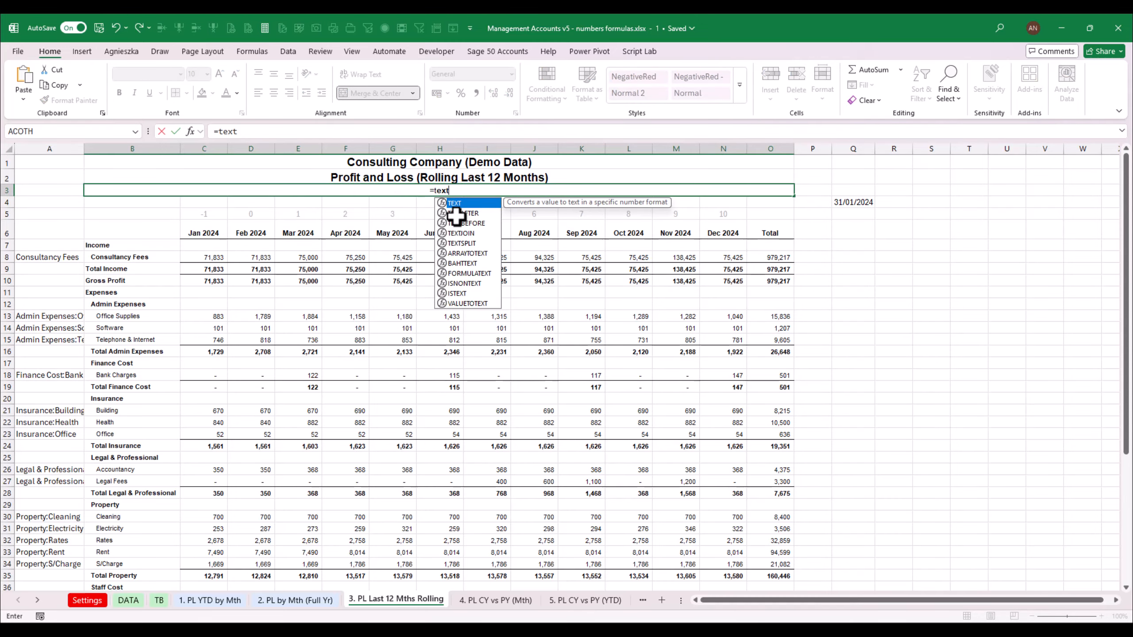
pyautogui.write('(')
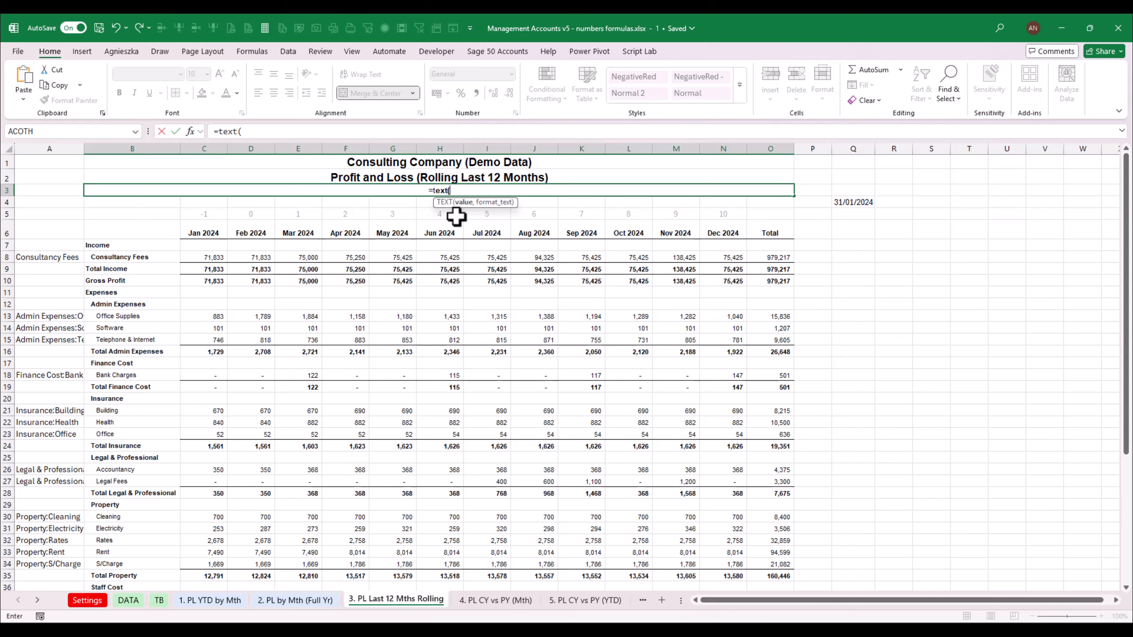
pyautogui.hotkey('ctrl', 'v')
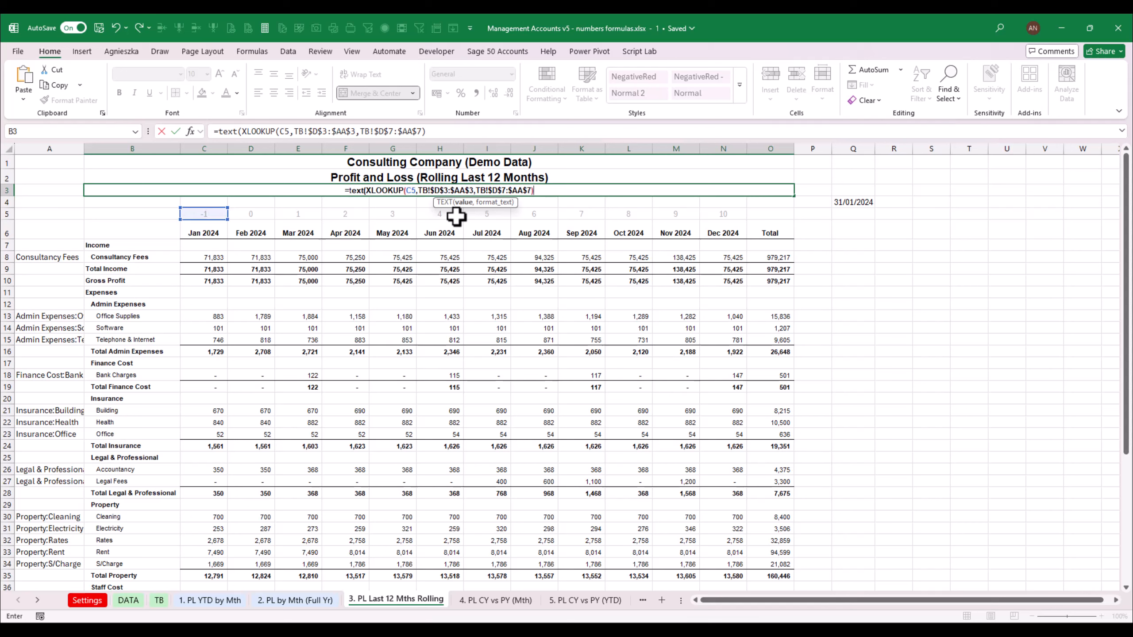
pyautogui.write(',"')
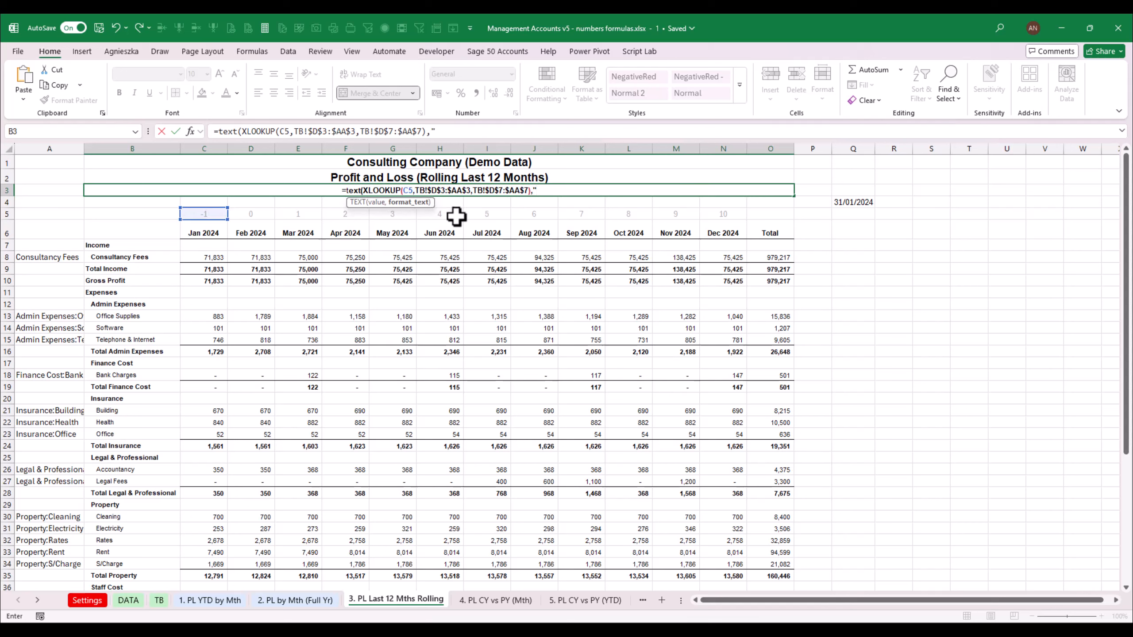
pyautogui.write('M')
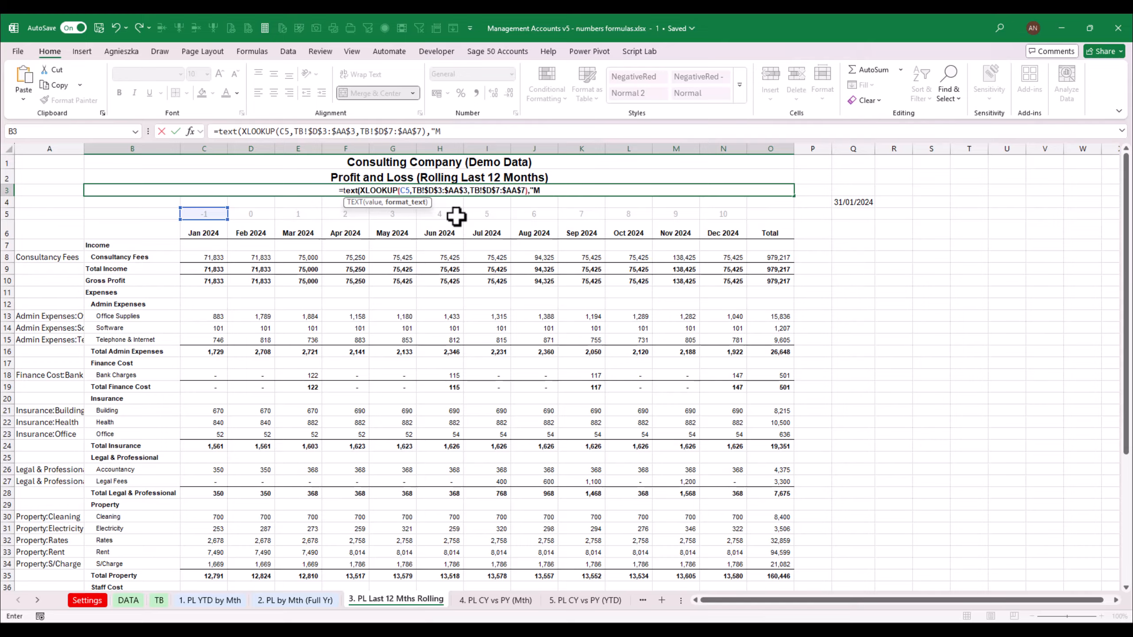
pyautogui.write('MMM Y')
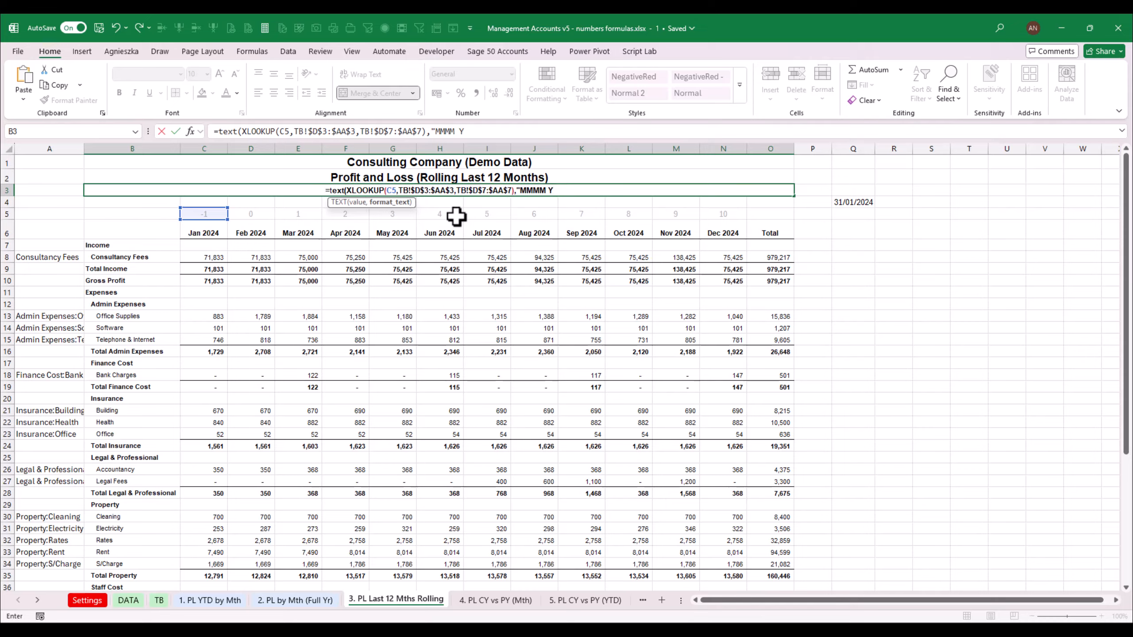
pyautogui.write('YYY")')
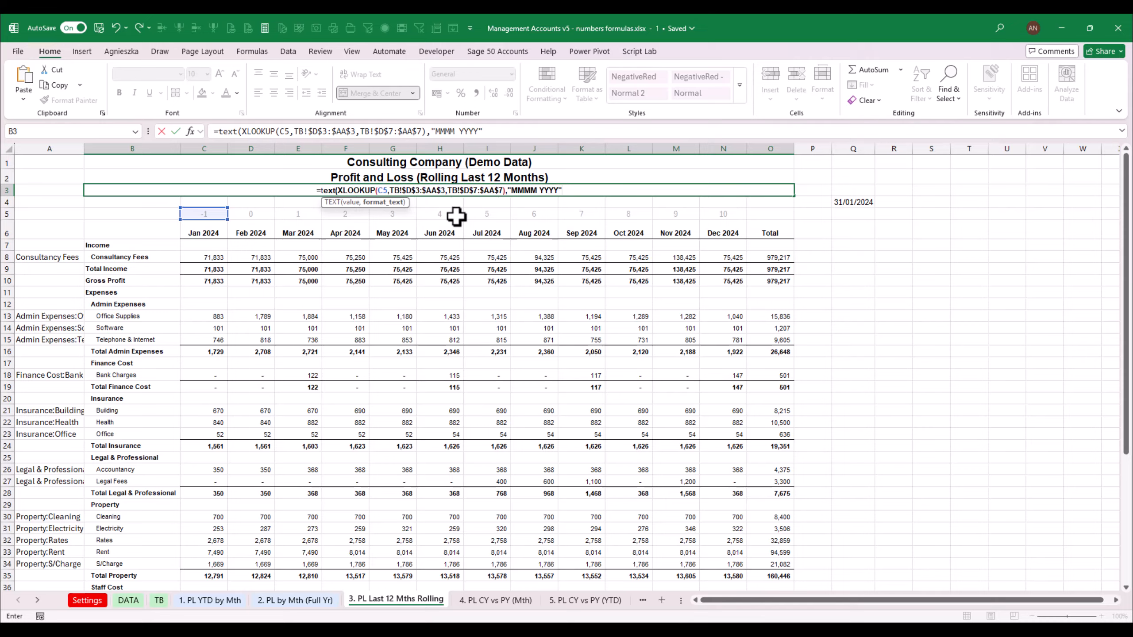
pyautogui.press('Return')
# Extend the B3 subtitle formula with &" - "&TEXT(CurrentMonth,"MMMM YYYY") to show the full date range
pyautogui.press('Up')
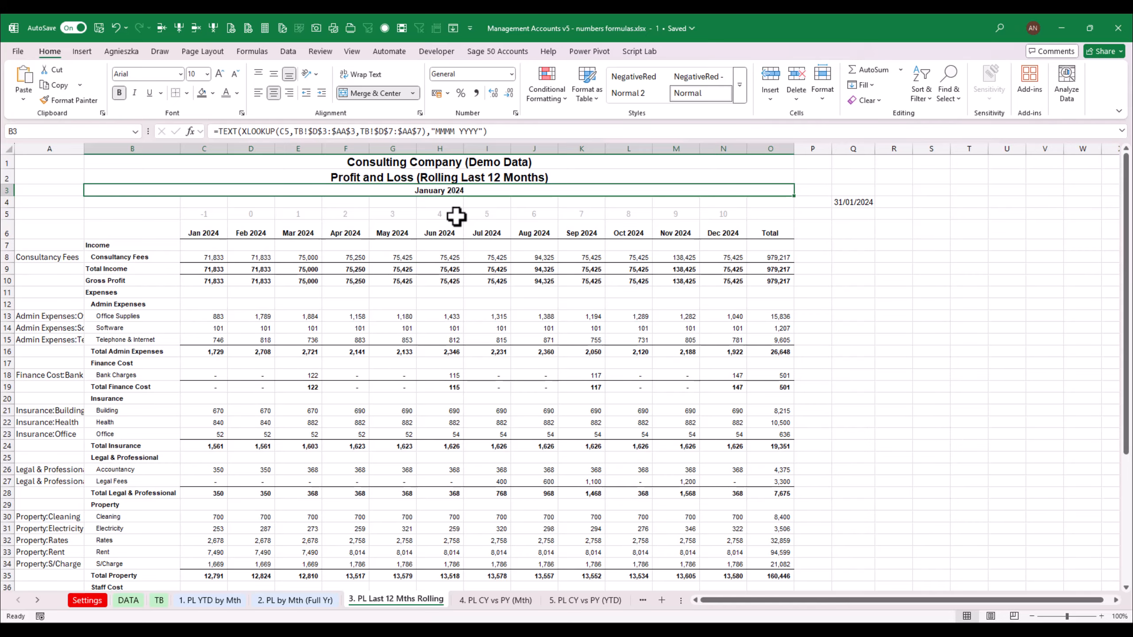
pyautogui.press('F2')
pyautogui.write('&')
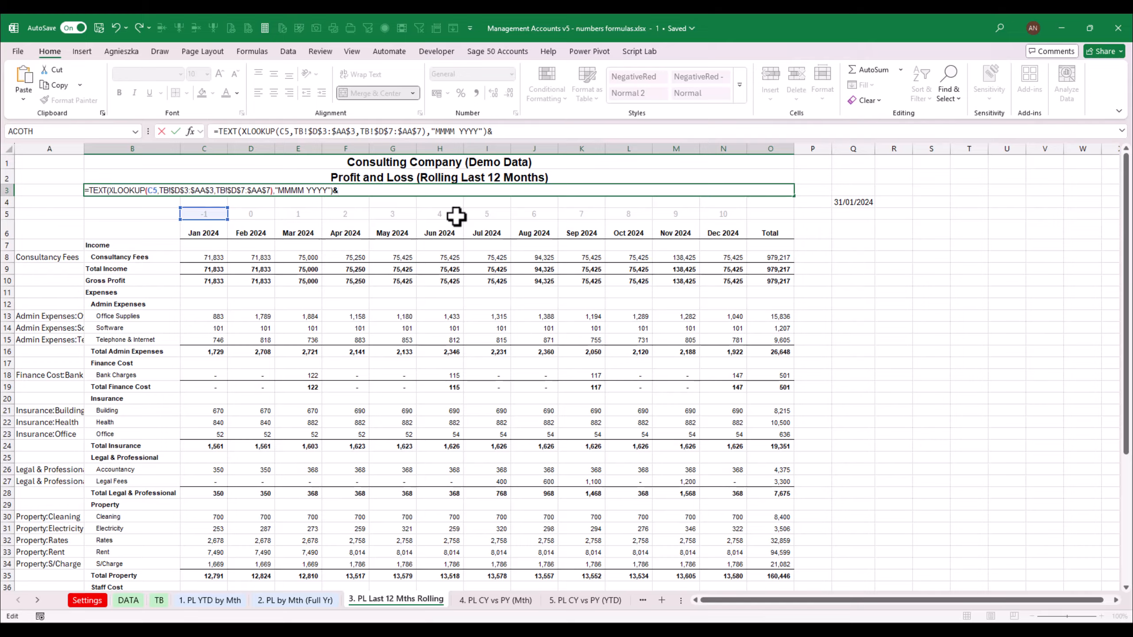
pyautogui.write('" - "&')
pyautogui.write('text(')
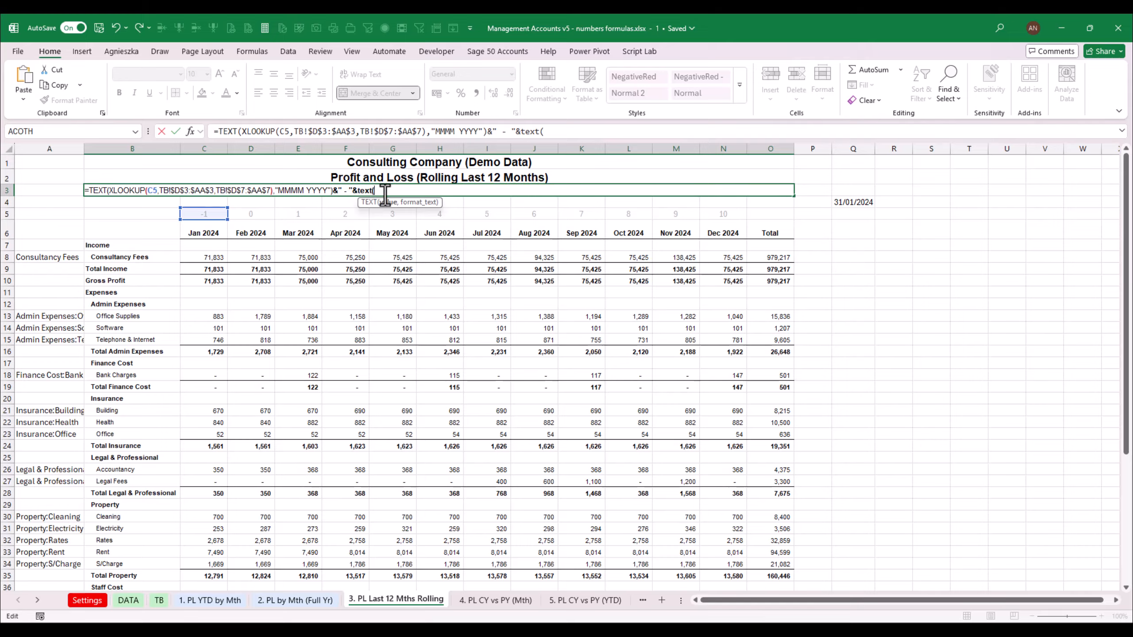
pyautogui.write('cur')
pyautogui.press('Tab')
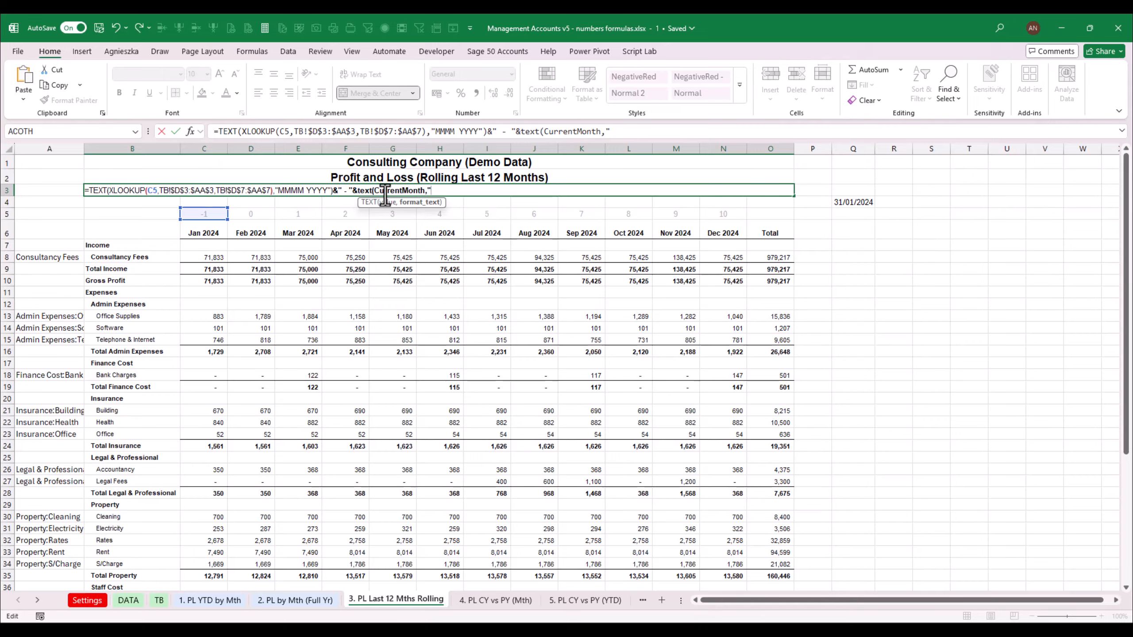
pyautogui.write('MMMM YYYY")')
pyautogui.hotkey('ctrl', 'Return')
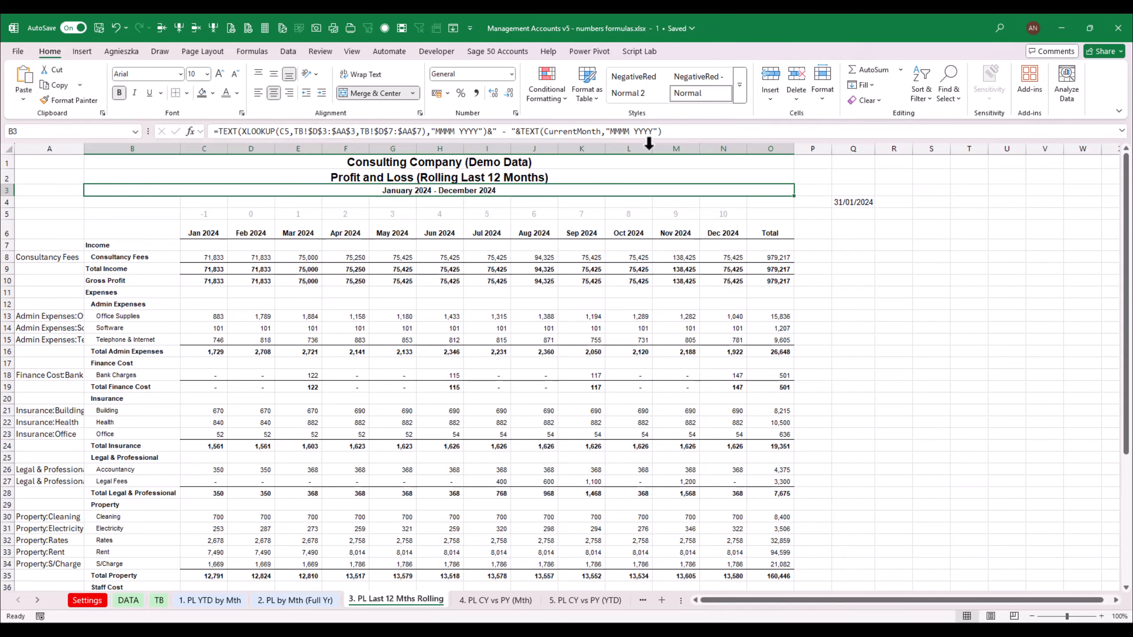
# Delete the helper formula in Q4 and open the Settings sheet to check the CurrentMonth value
pyautogui.click(865, 206)
pyautogui.press('Delete')
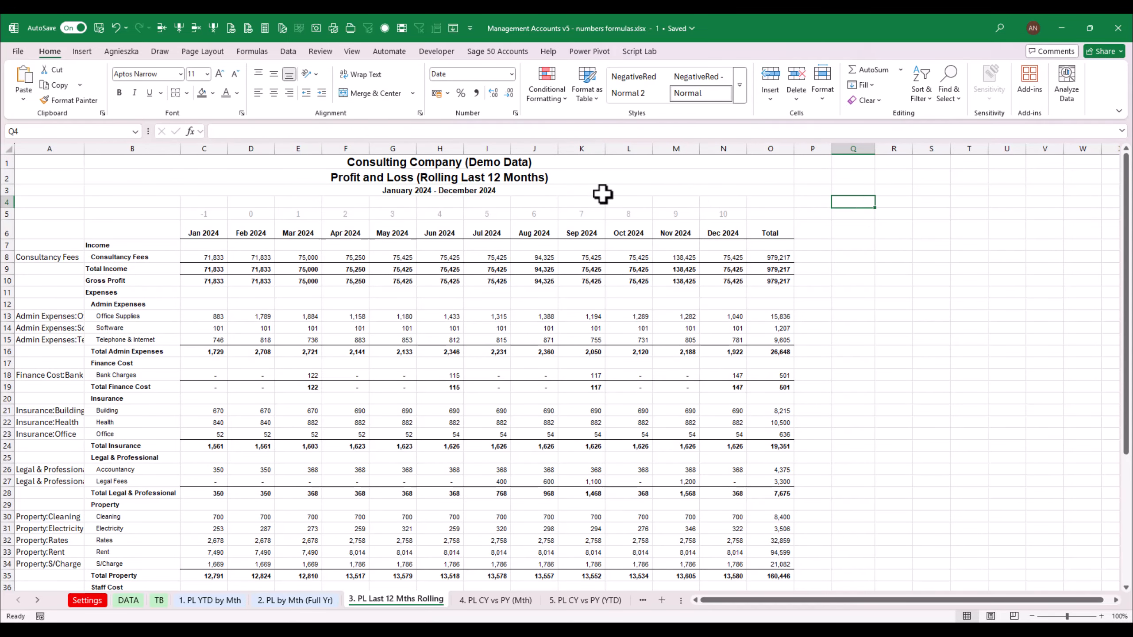
pyautogui.click(488, 189)
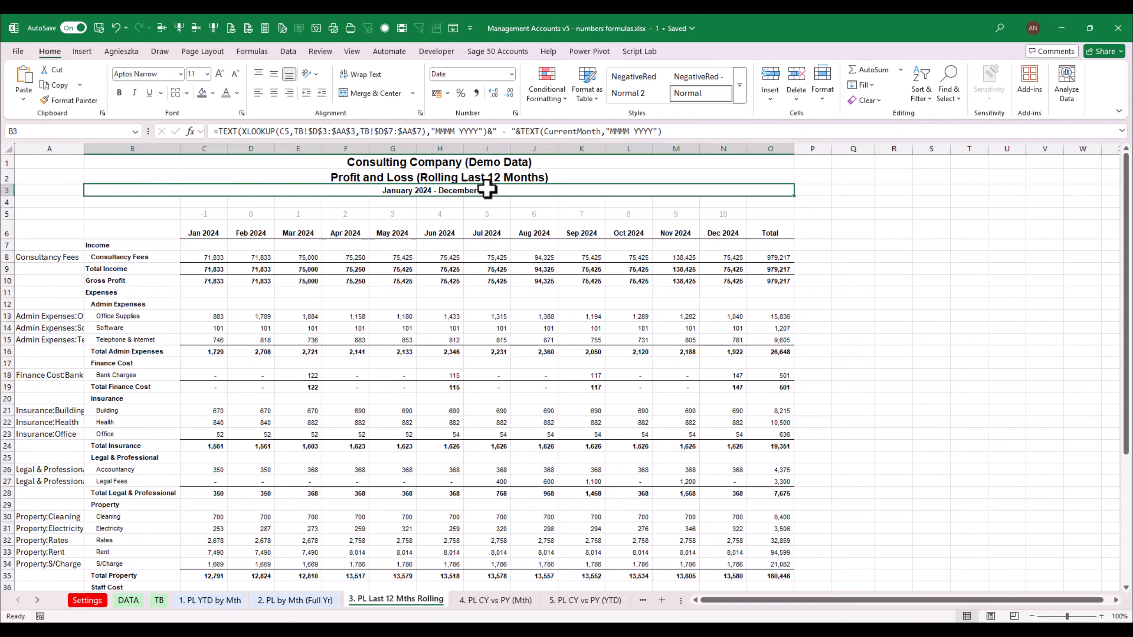
pyautogui.click(124, 602)
pyautogui.click(87, 600)
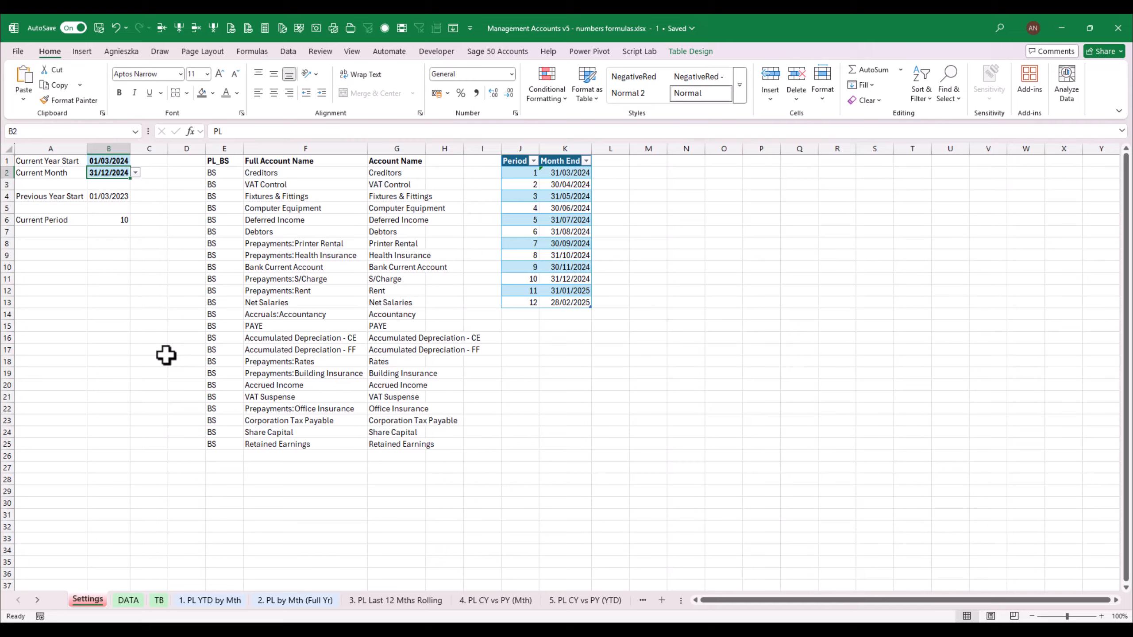
# Test the rolling P&L by switching CurrentMonth in Settings to 31/05/2024 and then back to 31/12/2024
pyautogui.click(135, 173)
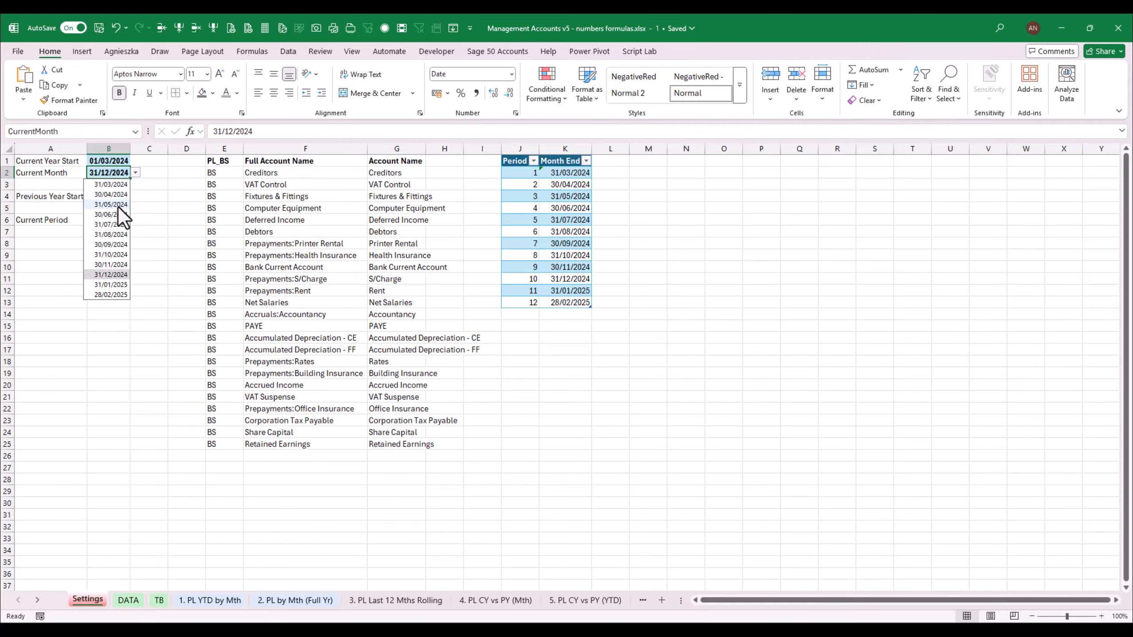
pyautogui.click(118, 207)
pyautogui.click(423, 601)
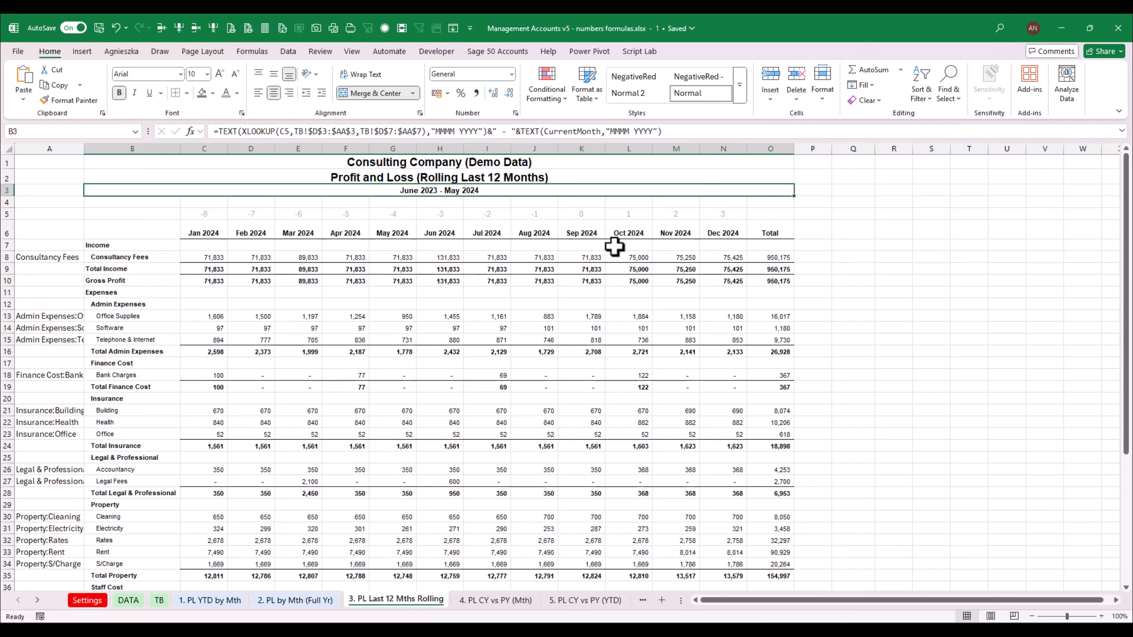
pyautogui.click(206, 215)
pyautogui.click(732, 214)
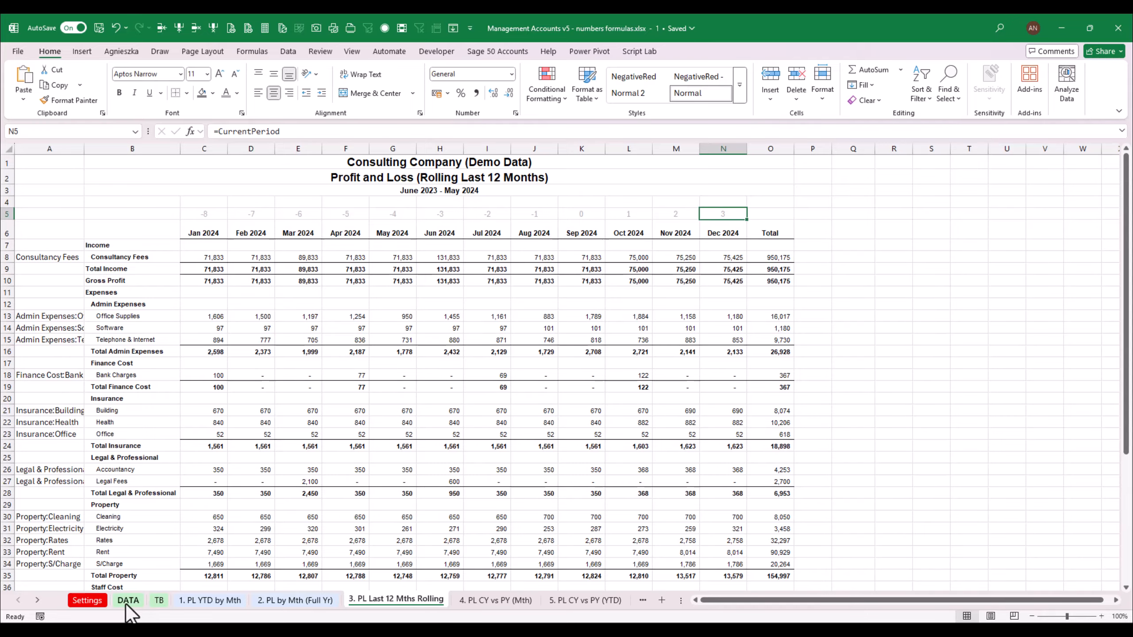
pyautogui.click(87, 600)
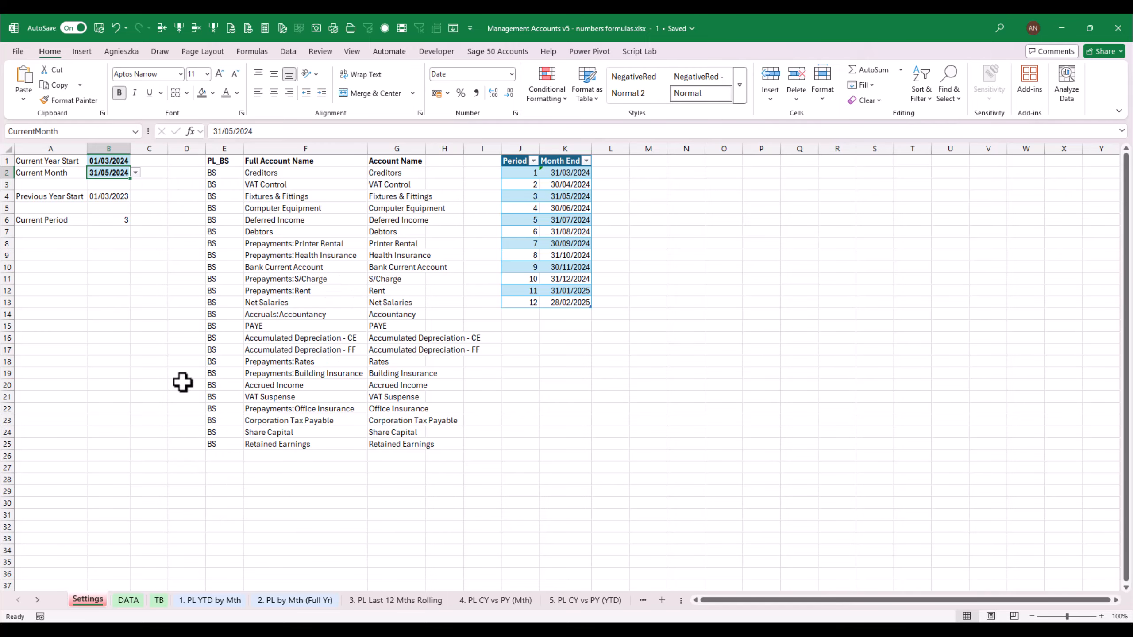
pyautogui.click(135, 172)
pyautogui.click(118, 274)
pyautogui.click(396, 598)
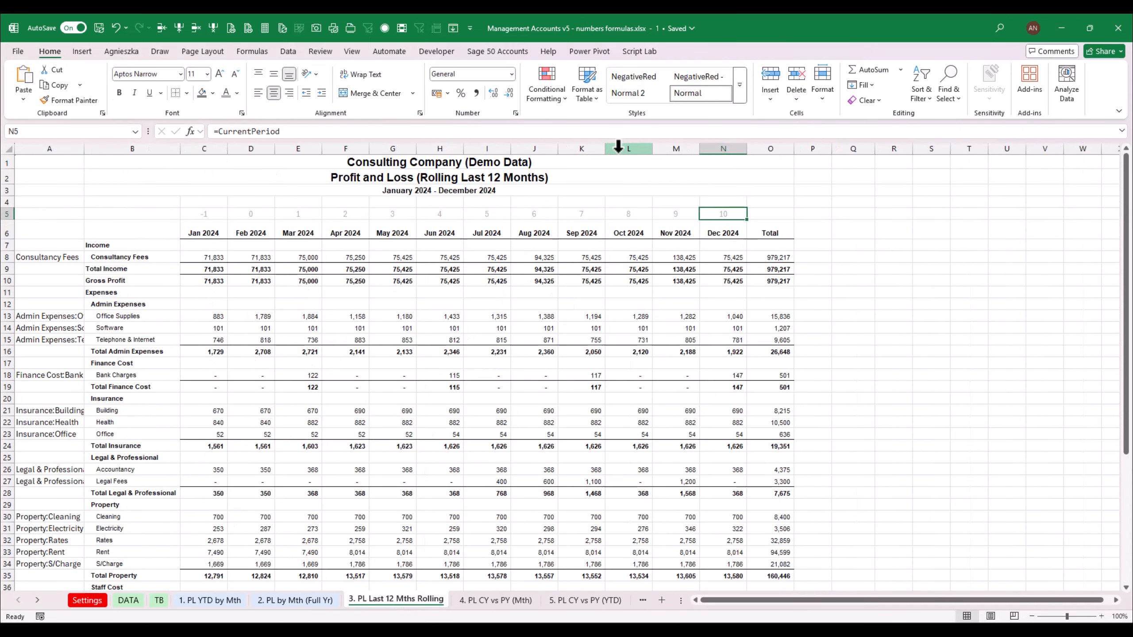
# Copy the TEXT(XLOOKUP(C5,TB!$D$3:$AA$3,TB!$D$7:$AA$7),"MMMM YYYY") part of the B3 subtitle formula
pyautogui.click(454, 192)
pyautogui.click(389, 216)
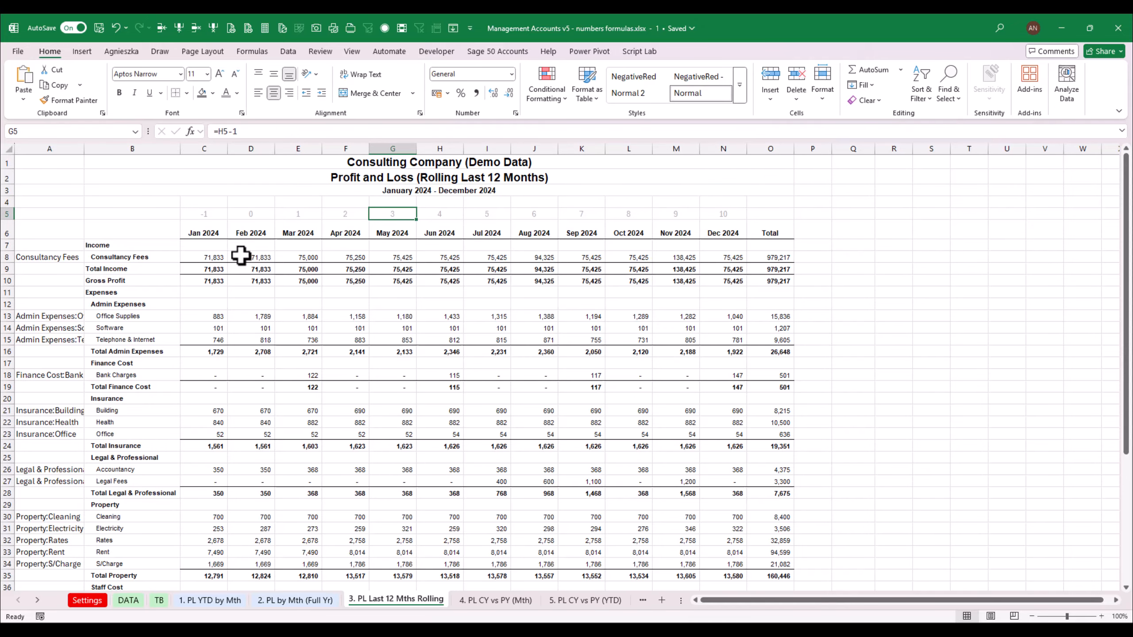
pyautogui.click(225, 232)
pyautogui.click(307, 233)
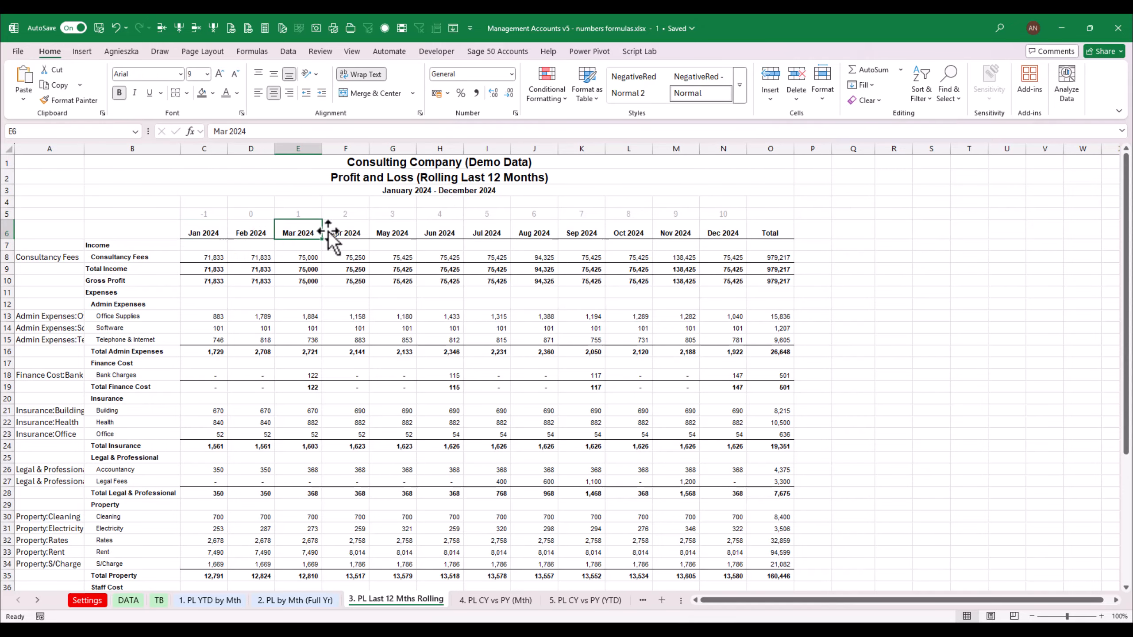
pyautogui.click(208, 228)
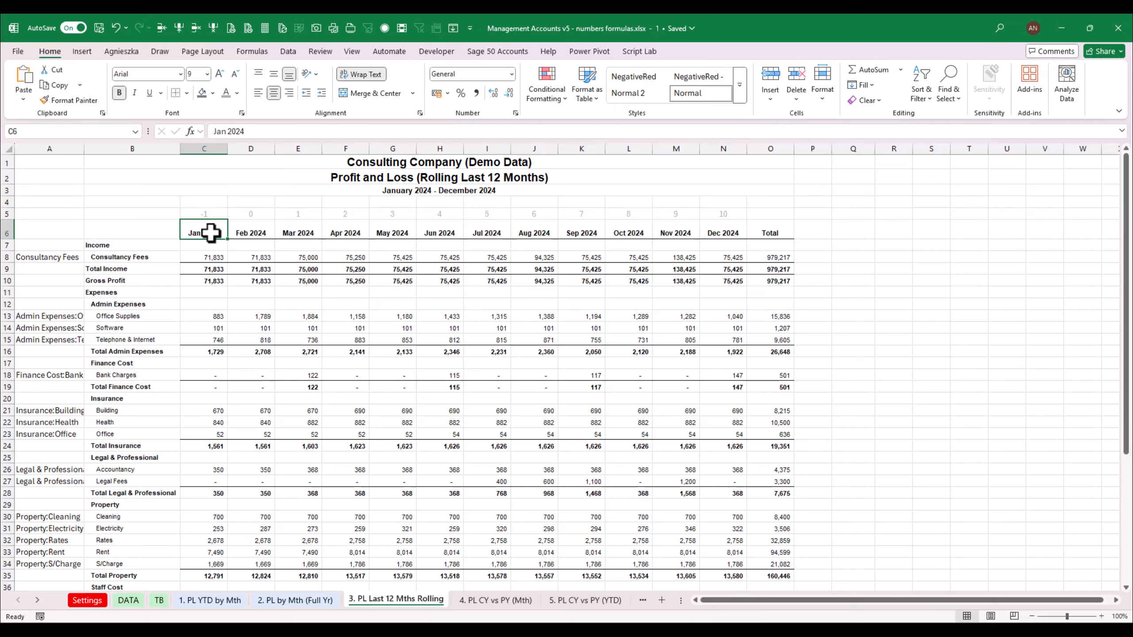
pyautogui.click(360, 193)
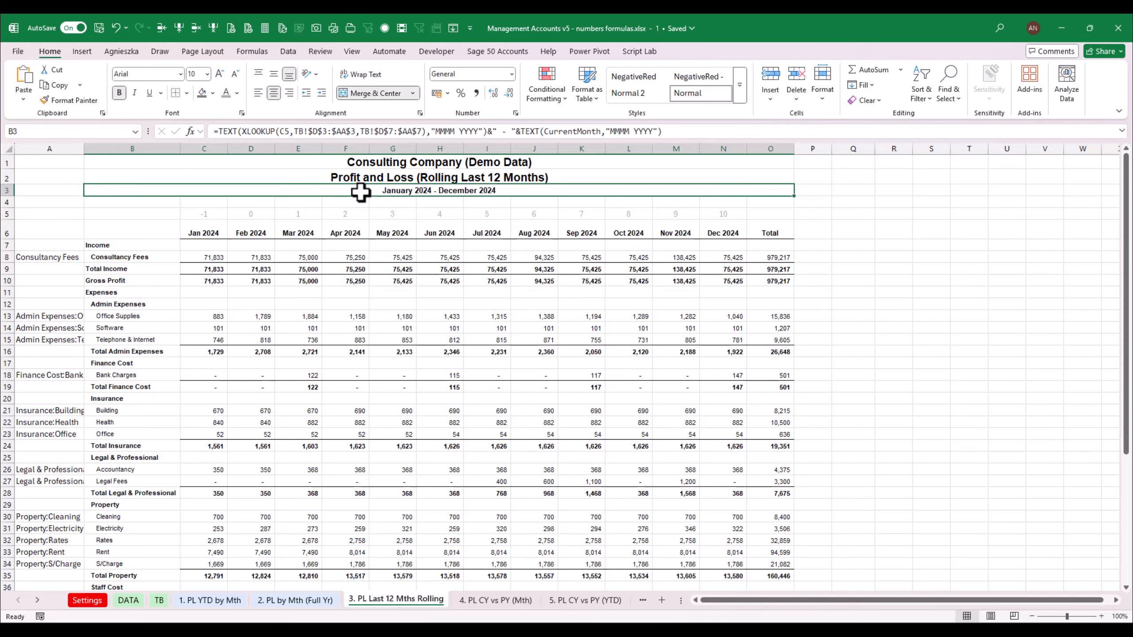
pyautogui.click(219, 130)
pyautogui.moveTo(219, 132); pyautogui.dragTo(493, 136)
pyautogui.hotkey('ctrl', 'c')
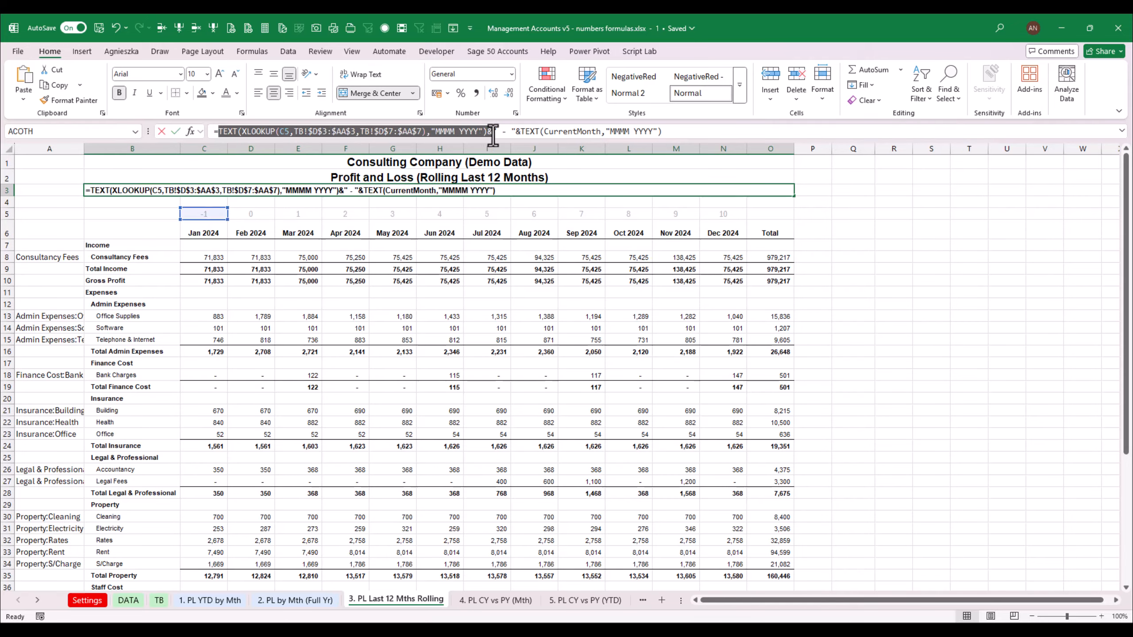
pyautogui.press('Escape')
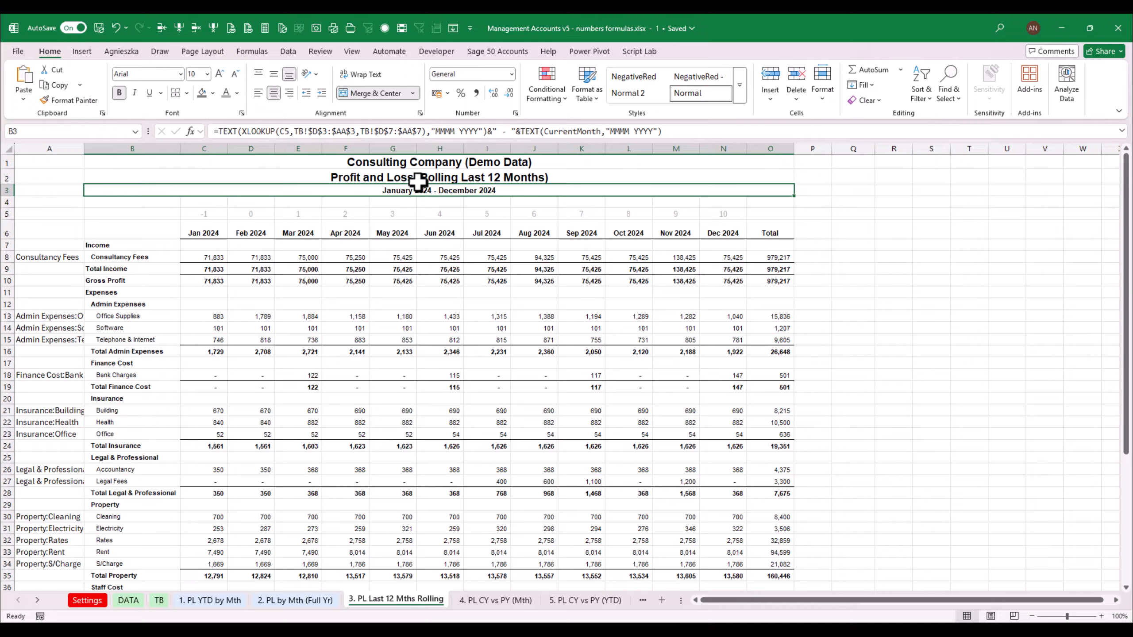
# Set the C6 month header to =TEXT(XLOOKUP(C5,TB!$D$3:$AA$3,TB!$D$7:$AA$7),"MMM-YY")
pyautogui.click(223, 228)
pyautogui.write('=')
pyautogui.hotkey('ctrl', 'v')
pyautogui.press('Return')
pyautogui.press('Up')
pyautogui.press('F2')
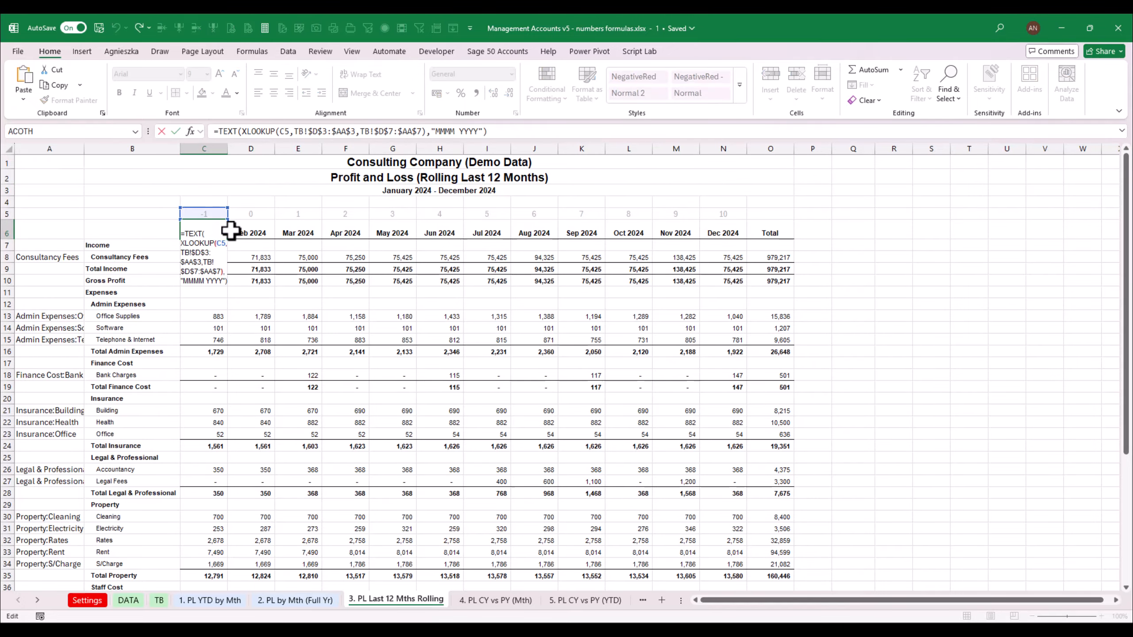
pyautogui.hotkey('ctrl', 'Left')
pyautogui.hotkey('ctrl', 'Left')
pyautogui.hotkey('ctrl', 'Left')
pyautogui.hotkey('ctrl', 'Right')
pyautogui.hotkey('ctrl', 'Right')
pyautogui.hotkey('ctrl', 'Right')
pyautogui.press('Left')
pyautogui.press('Left')
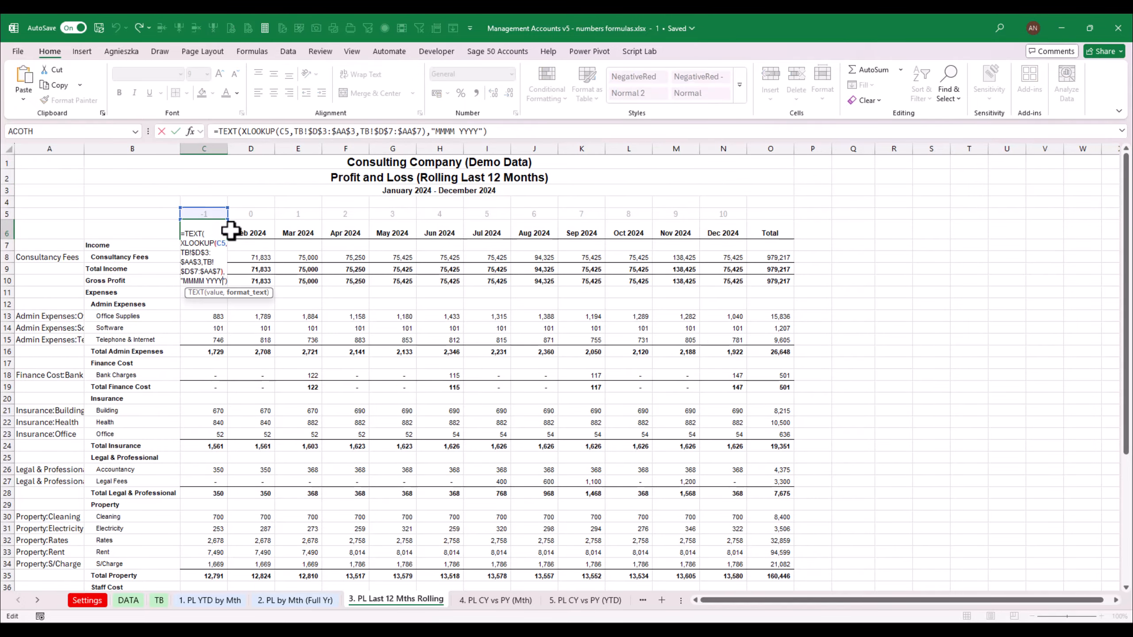
pyautogui.press('Left')
pyautogui.press('BackSpace')
pyautogui.write('-')
pyautogui.press('Delete')
pyautogui.hotkey('ctrl', 'Return')
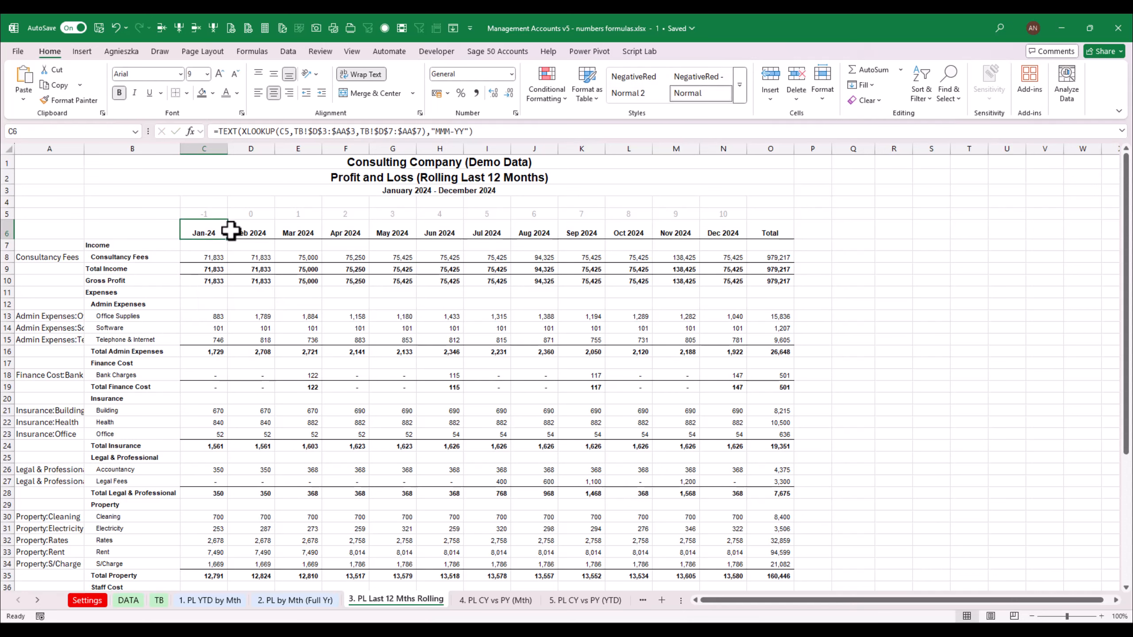
# Copy the C6 month header formula across the remaining month header cells through N6
pyautogui.hotkey('ctrl', 'c')
pyautogui.hotkey('shift', 'Right')
pyautogui.hotkey('shift', 'Right')
pyautogui.hotkey('shift', 'Right')
pyautogui.hotkey('shift', 'Right')
pyautogui.hotkey('shift', 'Right')
pyautogui.hotkey('shift', 'Right')
pyautogui.hotkey('shift', 'Right')
pyautogui.hotkey('shift', 'Right')
pyautogui.hotkey('shift', 'Right')
pyautogui.hotkey('shift', 'Right')
pyautogui.hotkey('shift', 'Right')
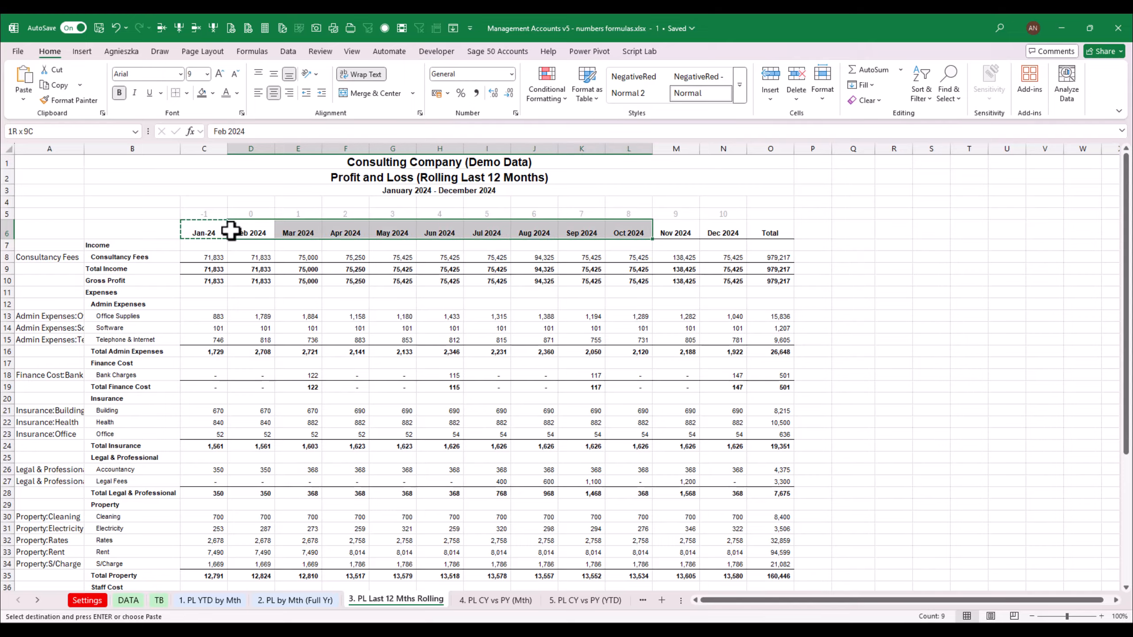
pyautogui.hotkey('ctrl', 'v')
pyautogui.press('Escape')
pyautogui.press('Right')
pyautogui.press('Left')
pyautogui.press('Right')
pyautogui.press('Right')
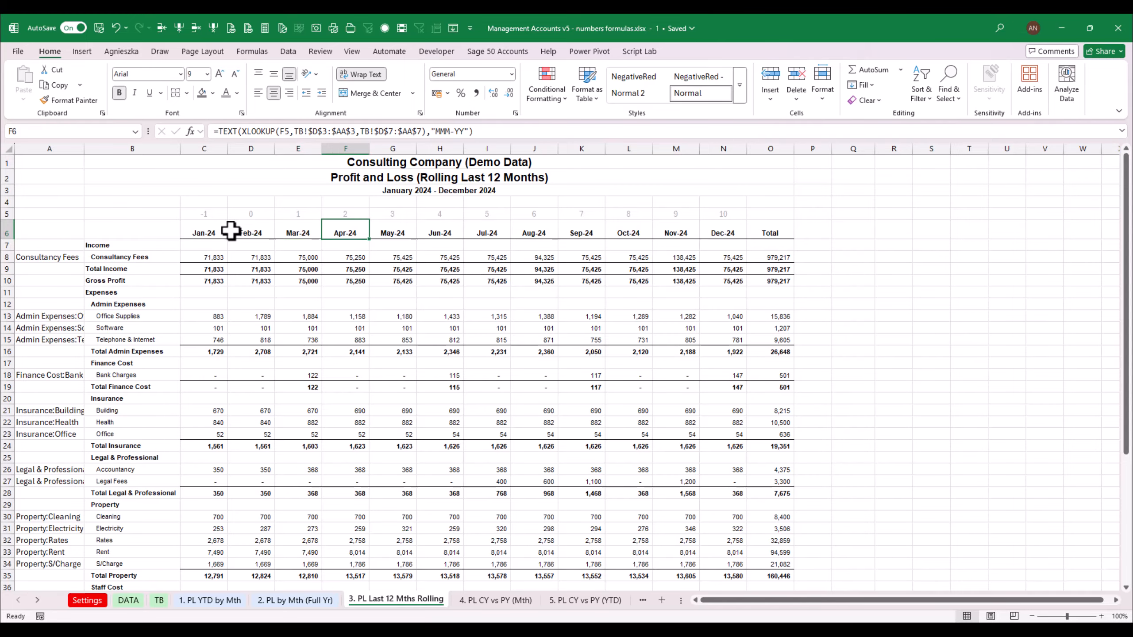
# Test the headers by switching CurrentMonth to 30/06/2024 and then back to 31/12/2024
pyautogui.click(99, 598)
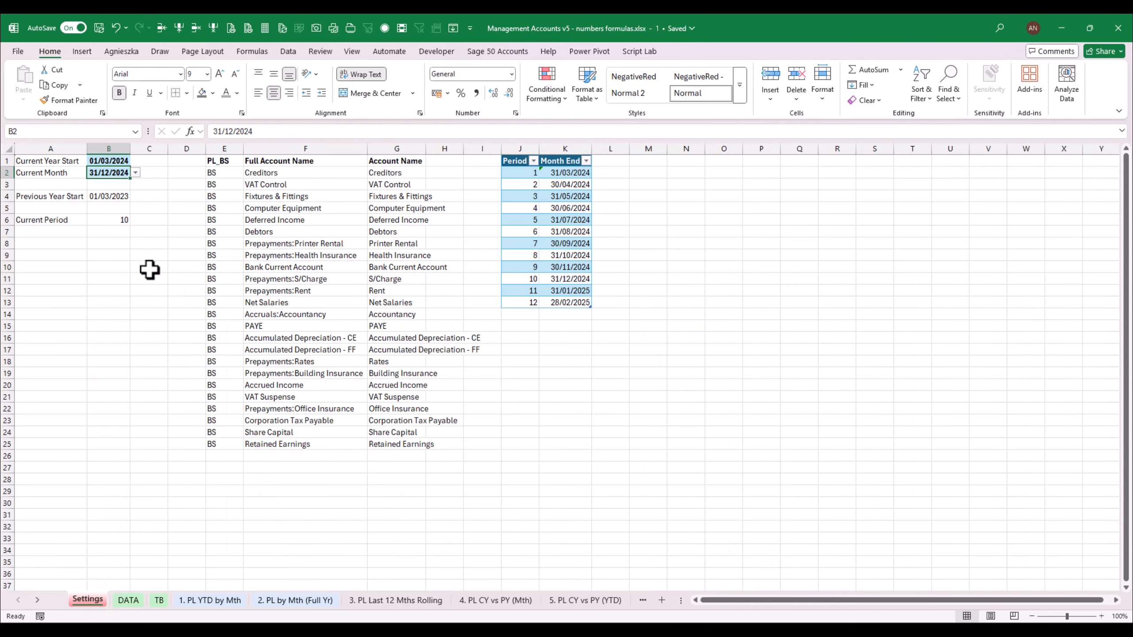
pyautogui.click(135, 172)
pyautogui.click(115, 211)
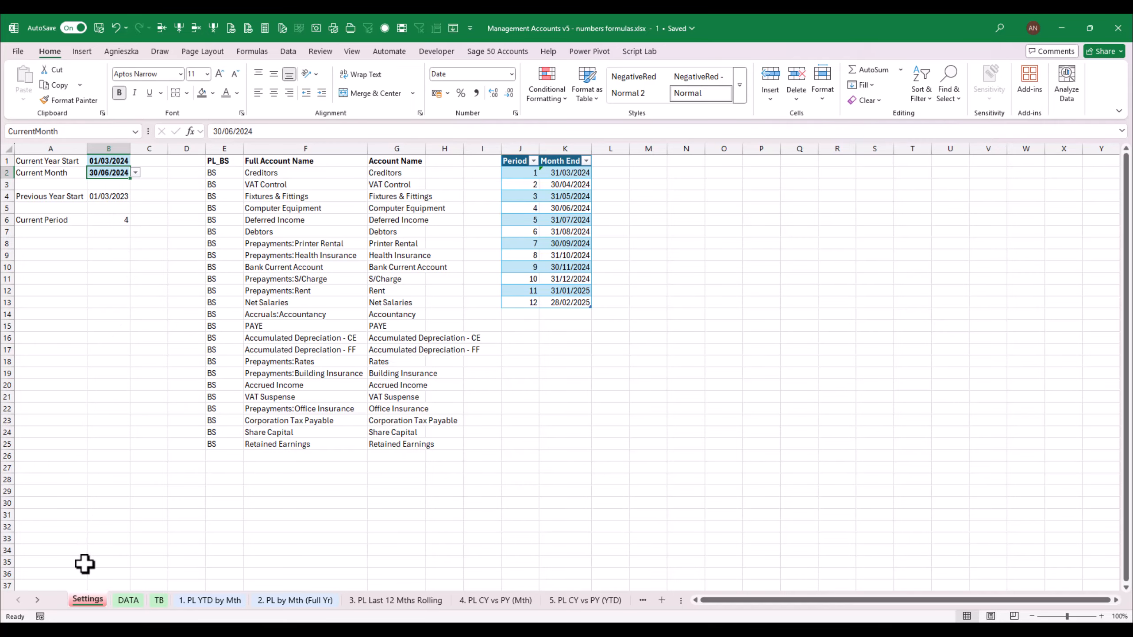
pyautogui.click(402, 598)
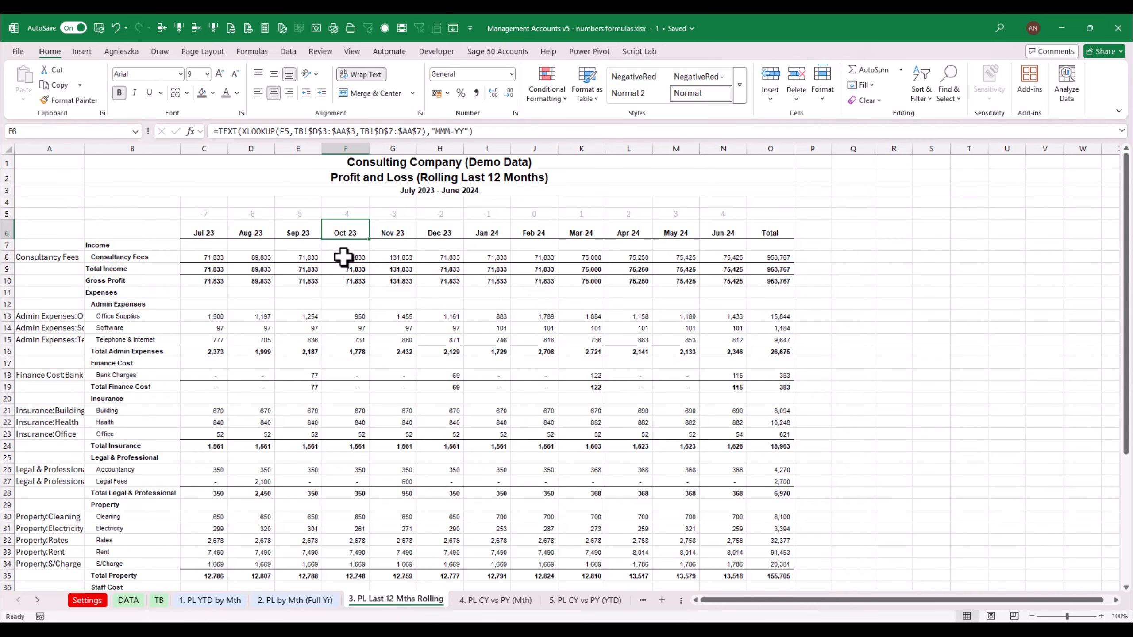
pyautogui.click(426, 192)
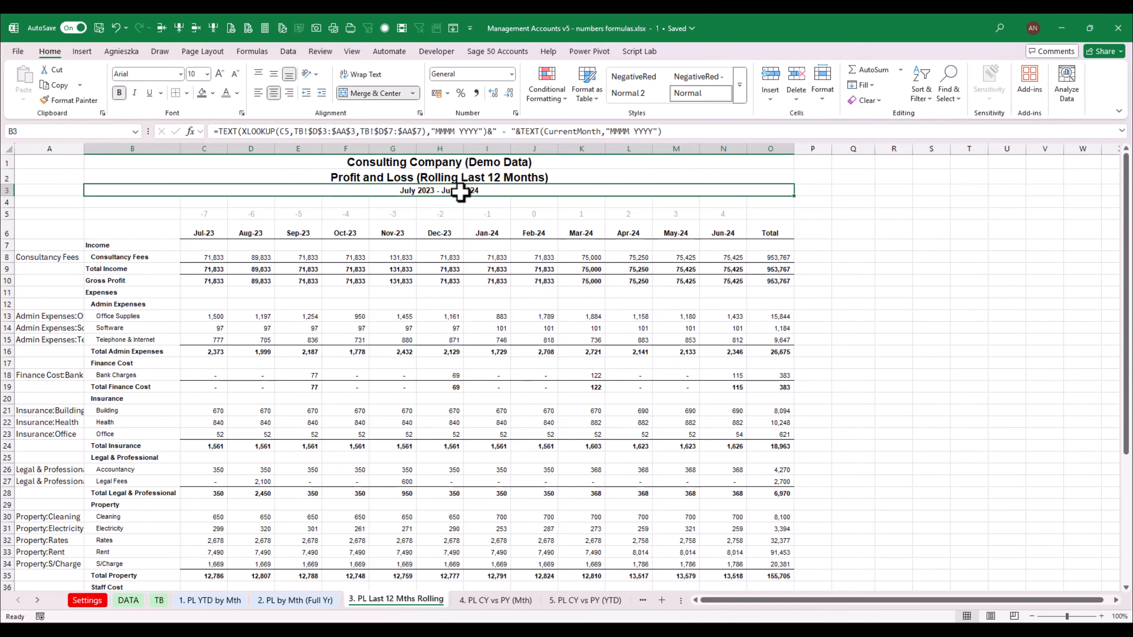
pyautogui.click(738, 228)
pyautogui.click(88, 600)
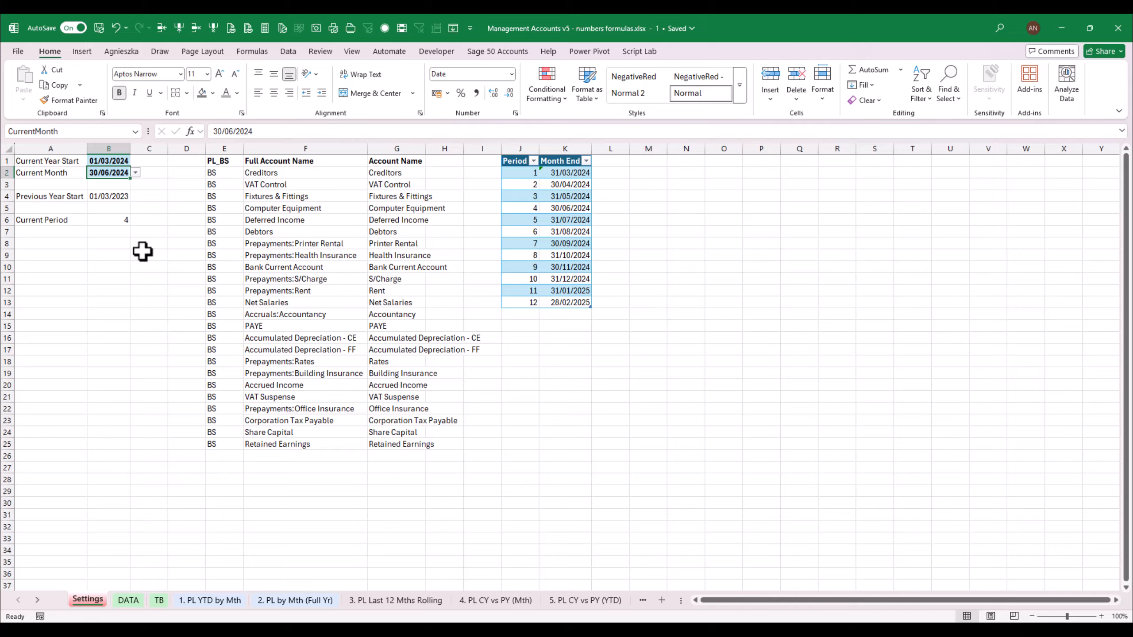
pyautogui.click(136, 172)
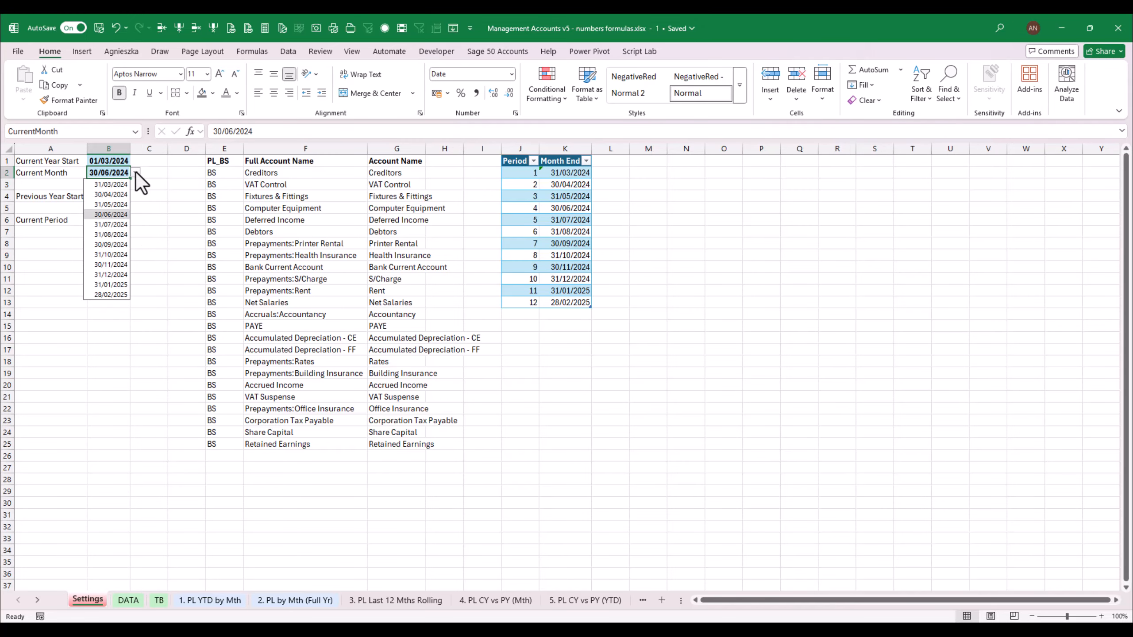
pyautogui.click(111, 275)
pyautogui.click(420, 603)
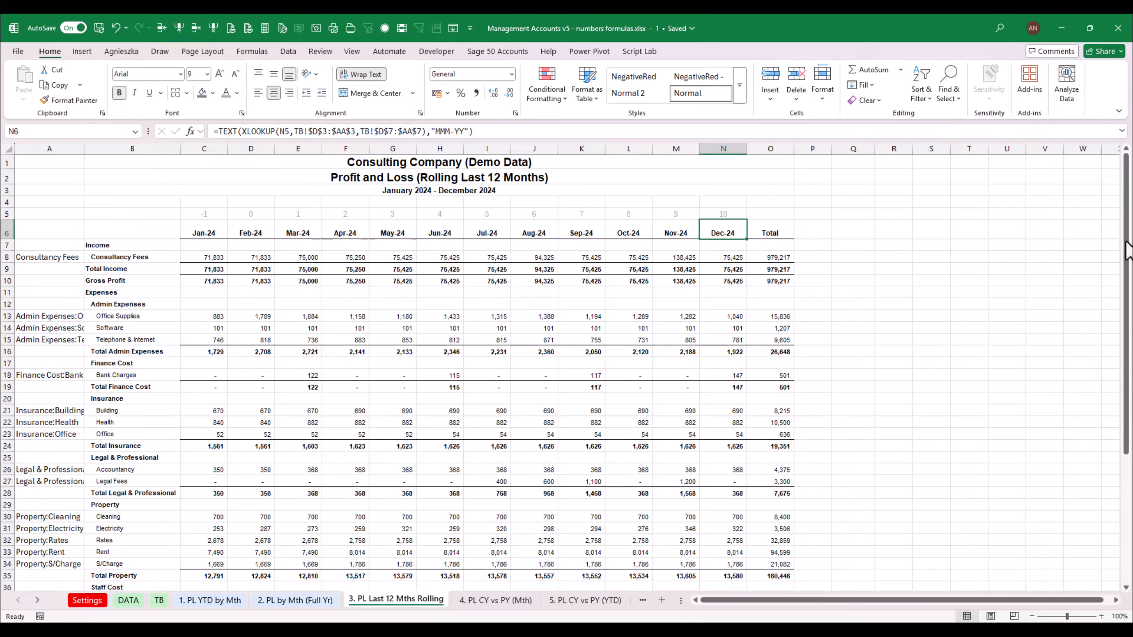
# Copy the Check to TB row from the full-year P&L sheet into row 51 of the rolling P&L
pyautogui.moveTo(1127, 267); pyautogui.dragTo(1131, 395)
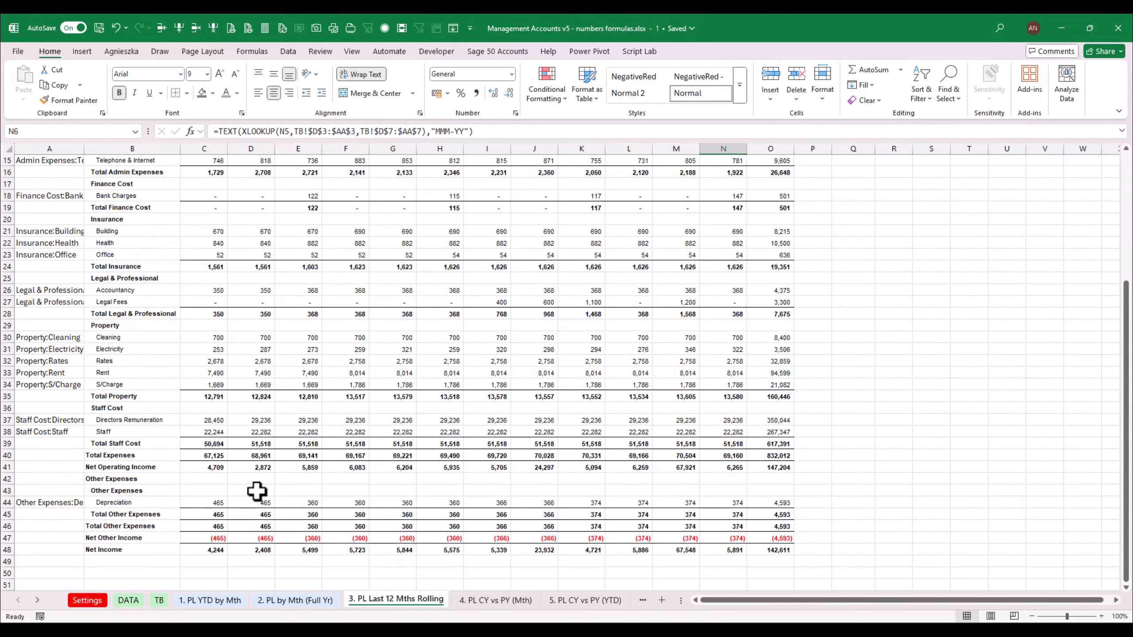
pyautogui.click(307, 600)
pyautogui.moveTo(222, 575); pyautogui.dragTo(933, 577)
pyautogui.hotkey('ctrl', 'c')
pyautogui.click(401, 601)
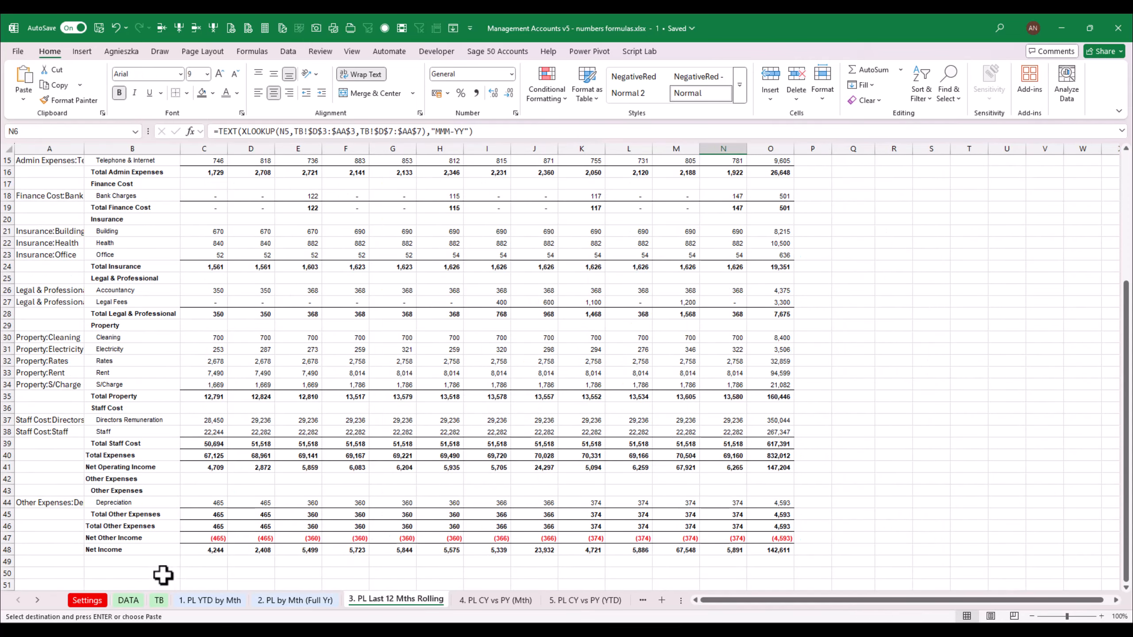
pyautogui.click(334, 600)
pyautogui.click(381, 601)
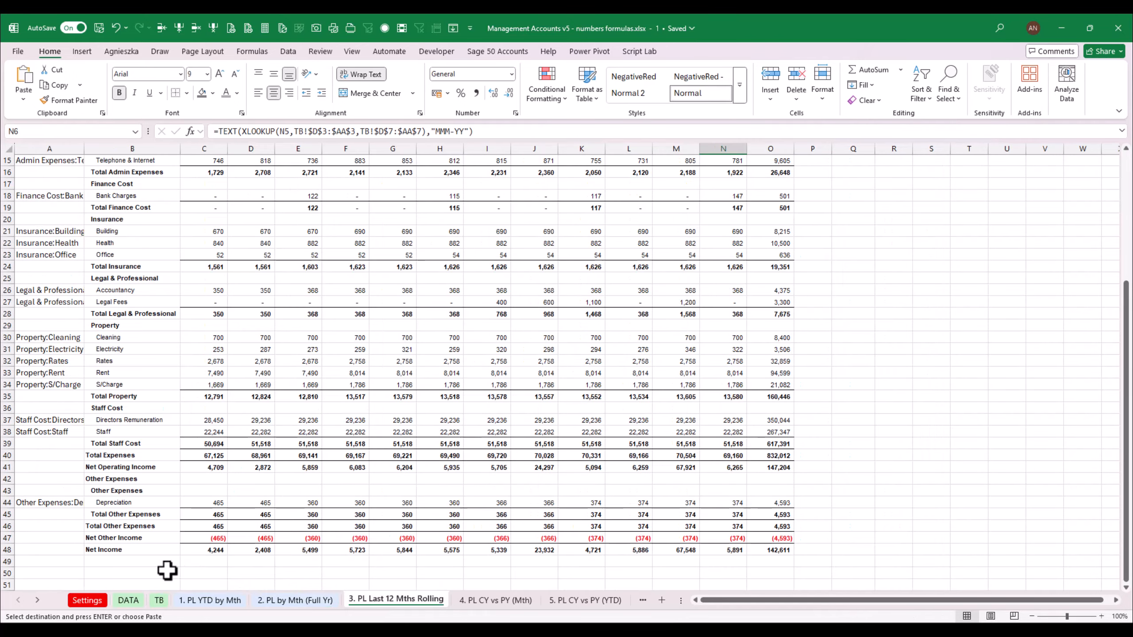
pyautogui.click(165, 573)
pyautogui.click(165, 584)
pyautogui.hotkey('ctrl', 'v')
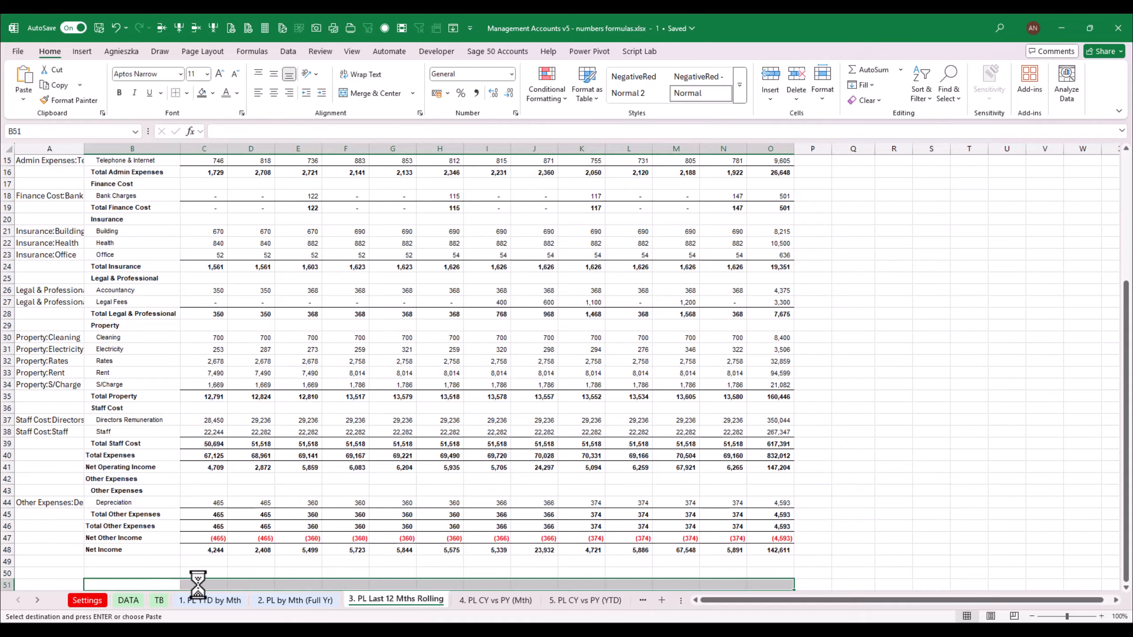
# Clear the Check to TB formula in C51
pyautogui.scroll(-1, 1128, 464)
pyautogui.click(210, 573)
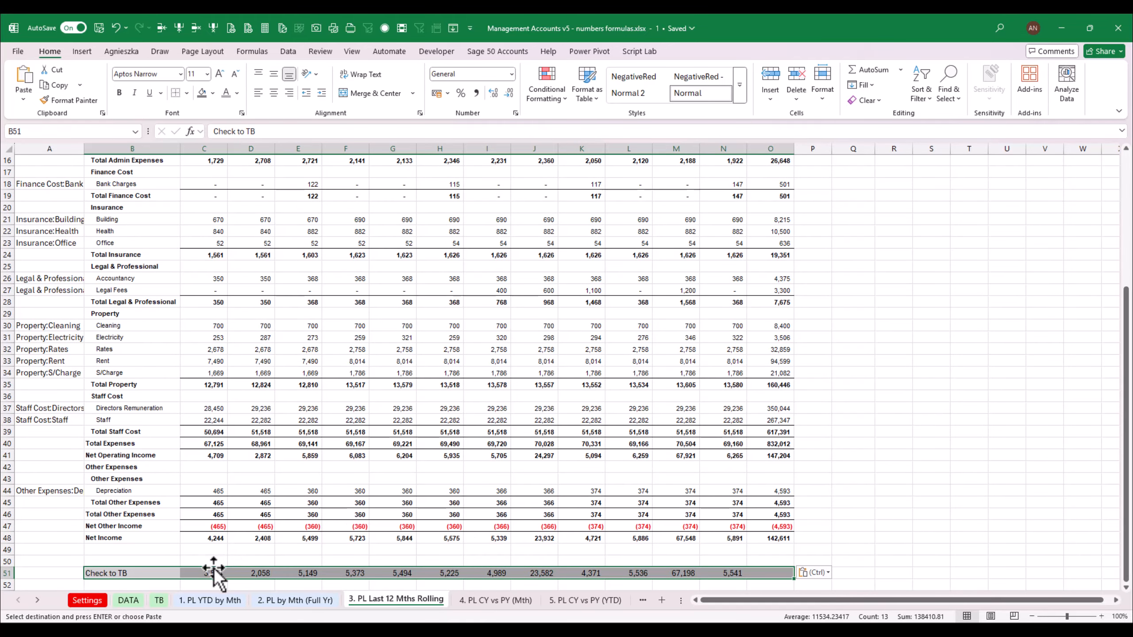
pyautogui.press('F2')
pyautogui.press('Escape')
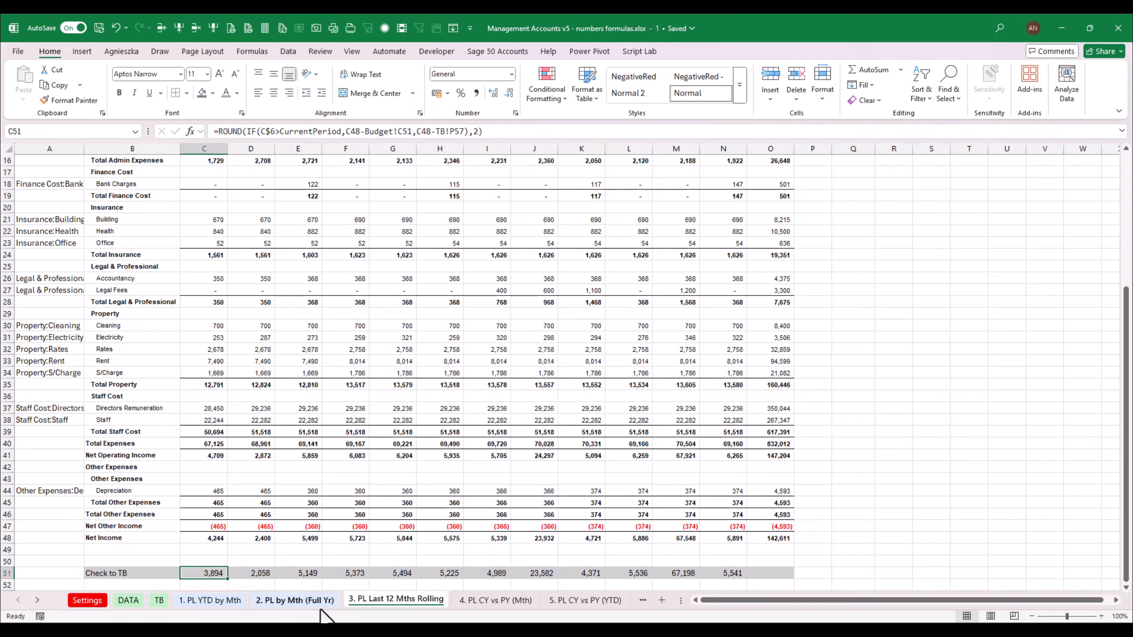
pyautogui.press('Delete')
pyautogui.press('Up')
pyautogui.press('Down')
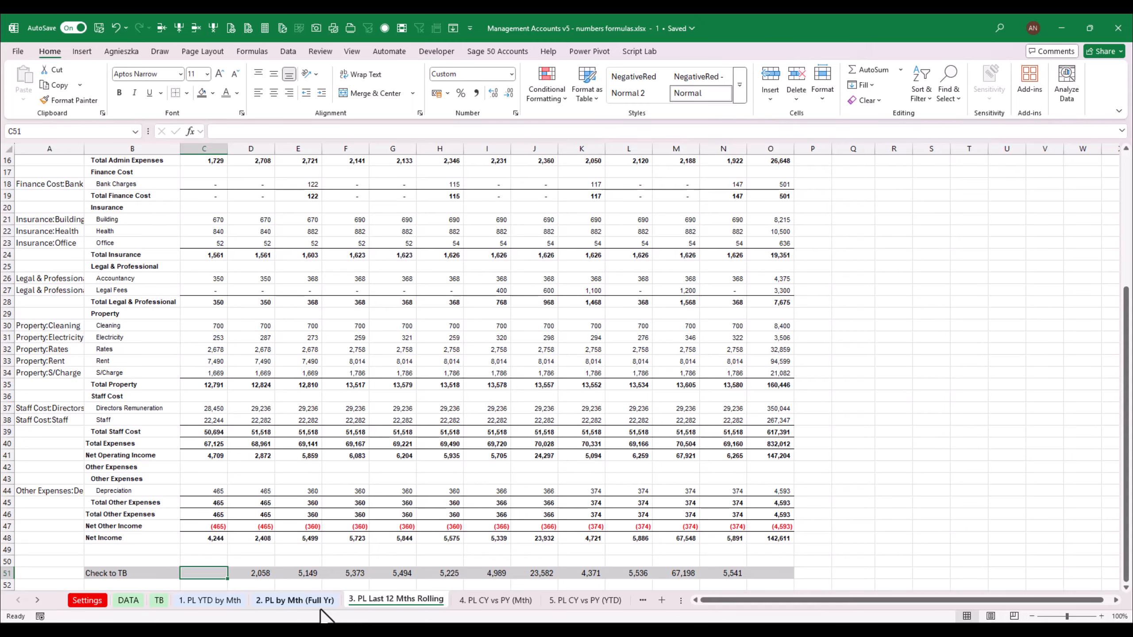
pyautogui.write('=')
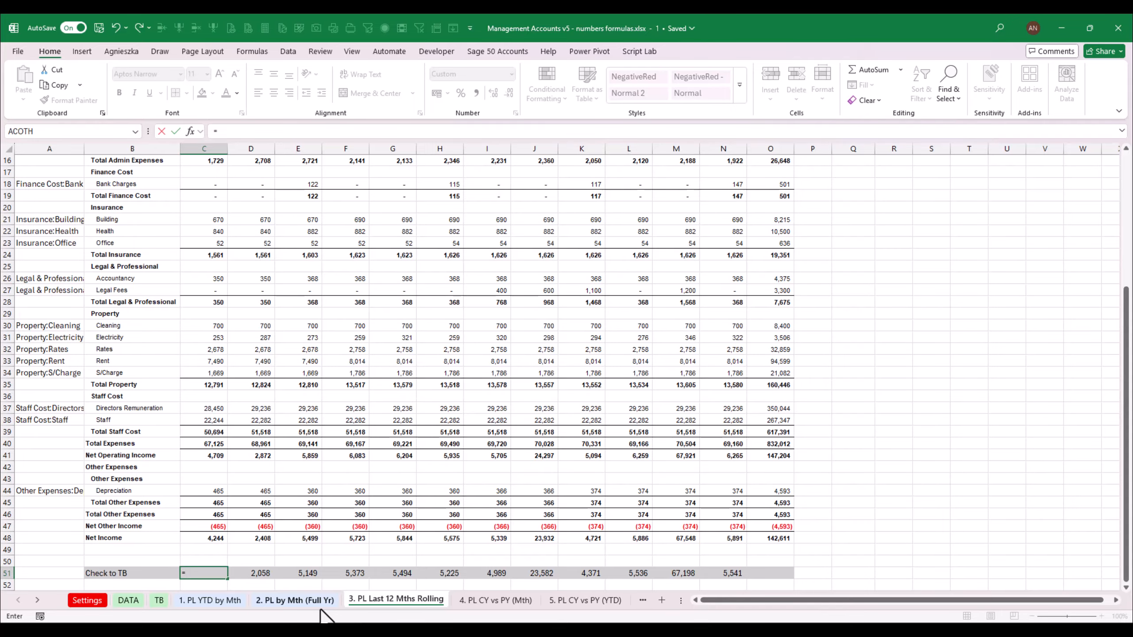
pyautogui.press('Escape')
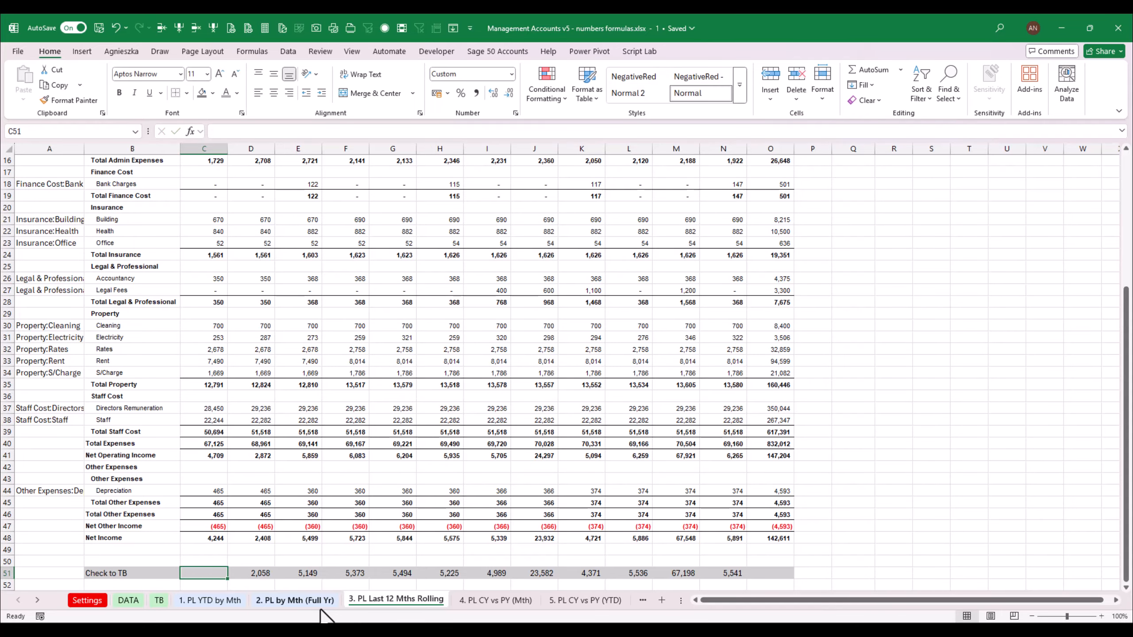
# Examine the Monthly P&L totals row on the TB sheet
pyautogui.click(157, 599)
pyautogui.moveTo(1129, 196); pyautogui.dragTo(1129, 261)
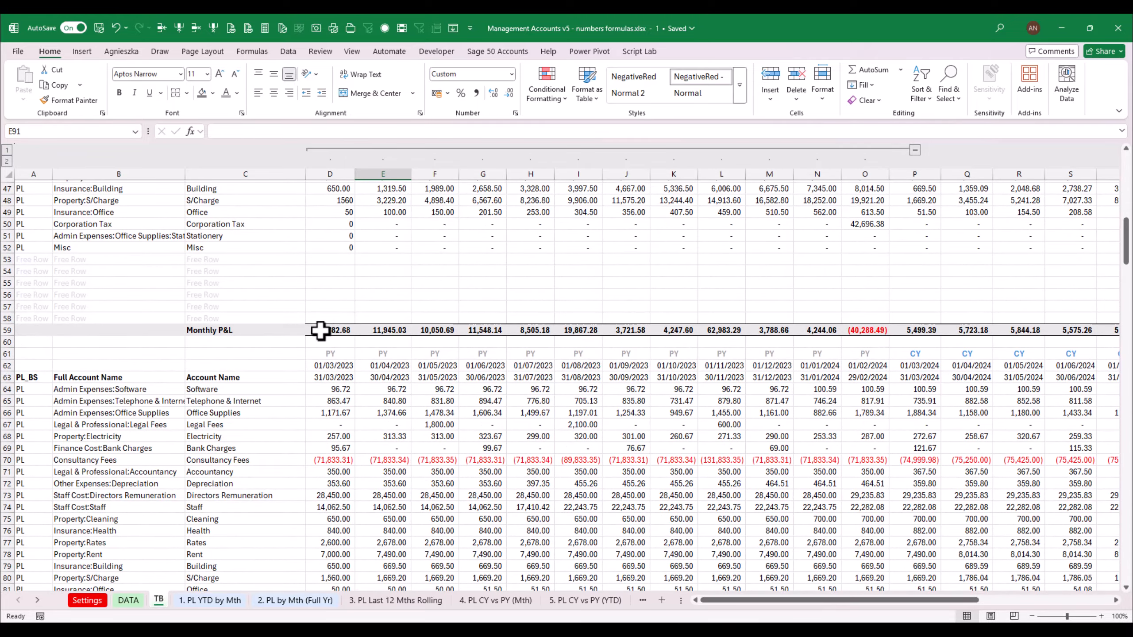
pyautogui.moveTo(321, 329); pyautogui.dragTo(816, 330)
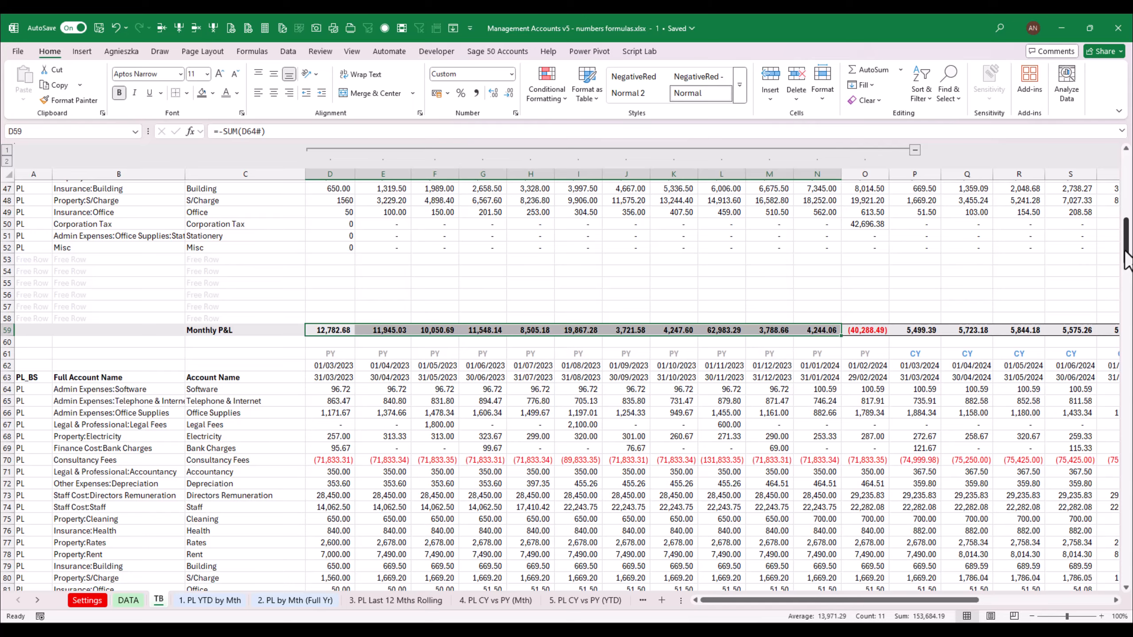
pyautogui.moveTo(1127, 261); pyautogui.dragTo(1127, 194)
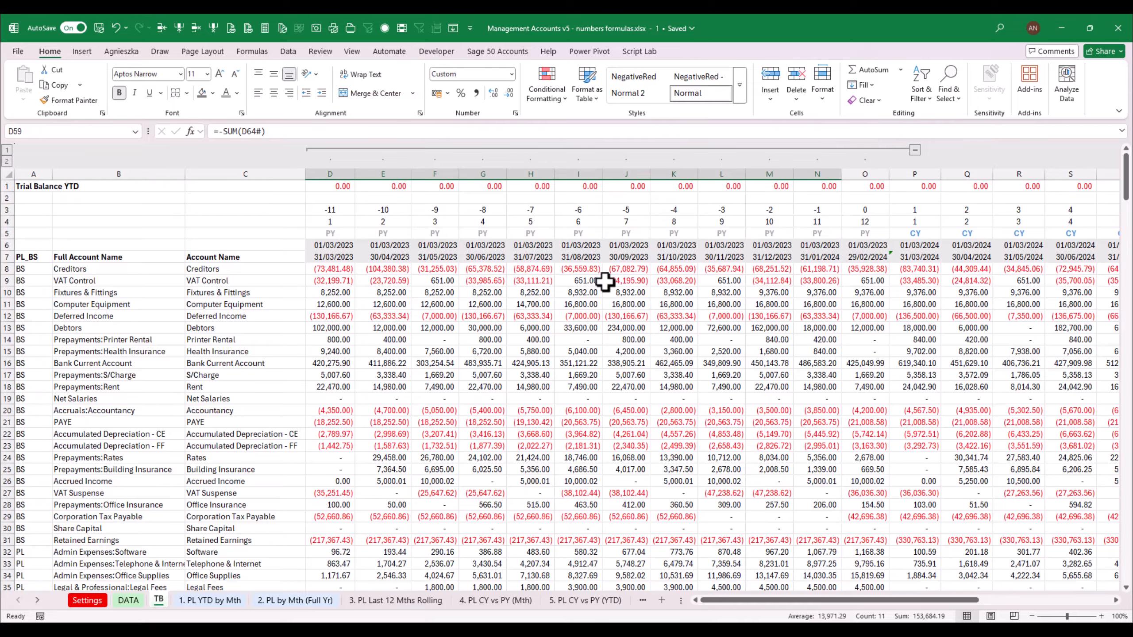
# Enter an XLOOKUP in C51 that returns the TB sheet's Monthly P&L total for the month in C5
pyautogui.moveTo(1127, 179); pyautogui.dragTo(1131, 254)
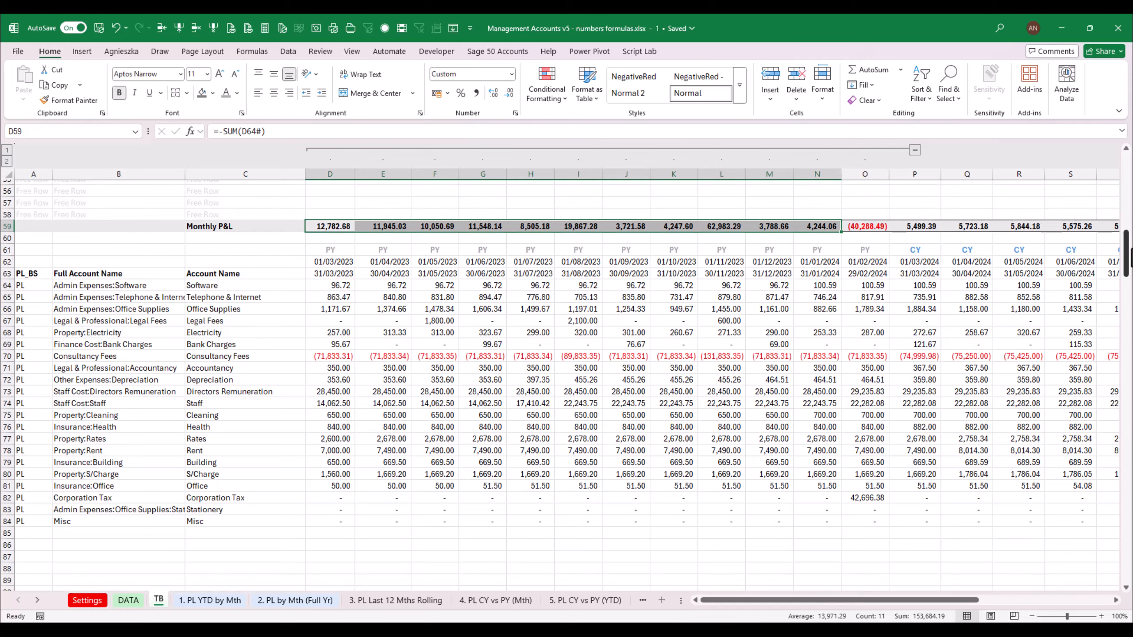
pyautogui.click(435, 600)
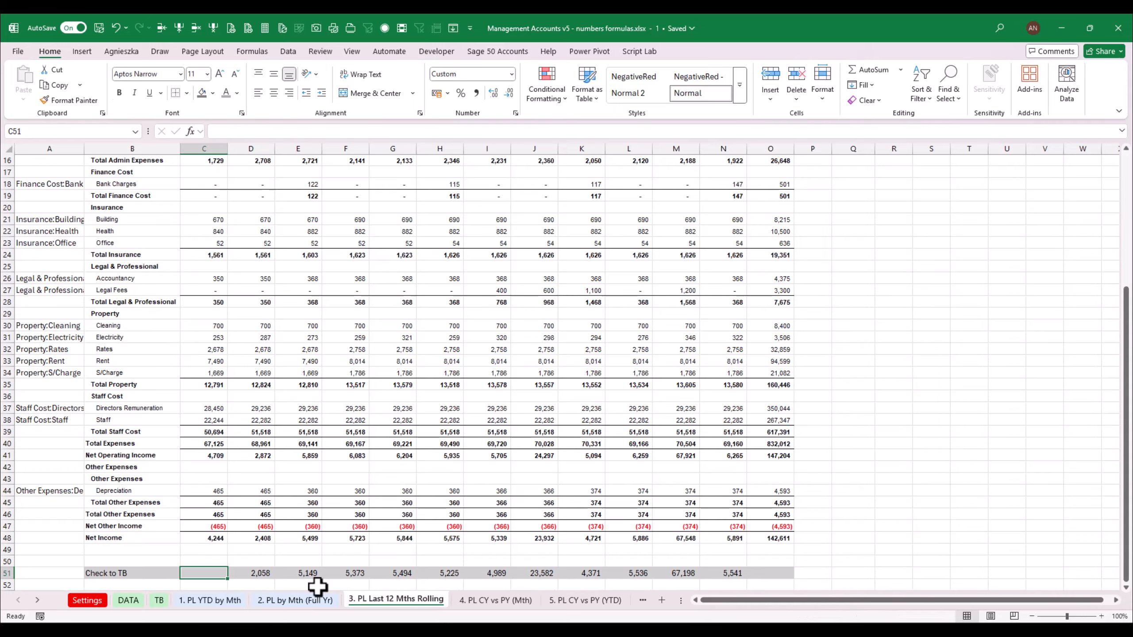
pyautogui.write('=XLOOKUP(')
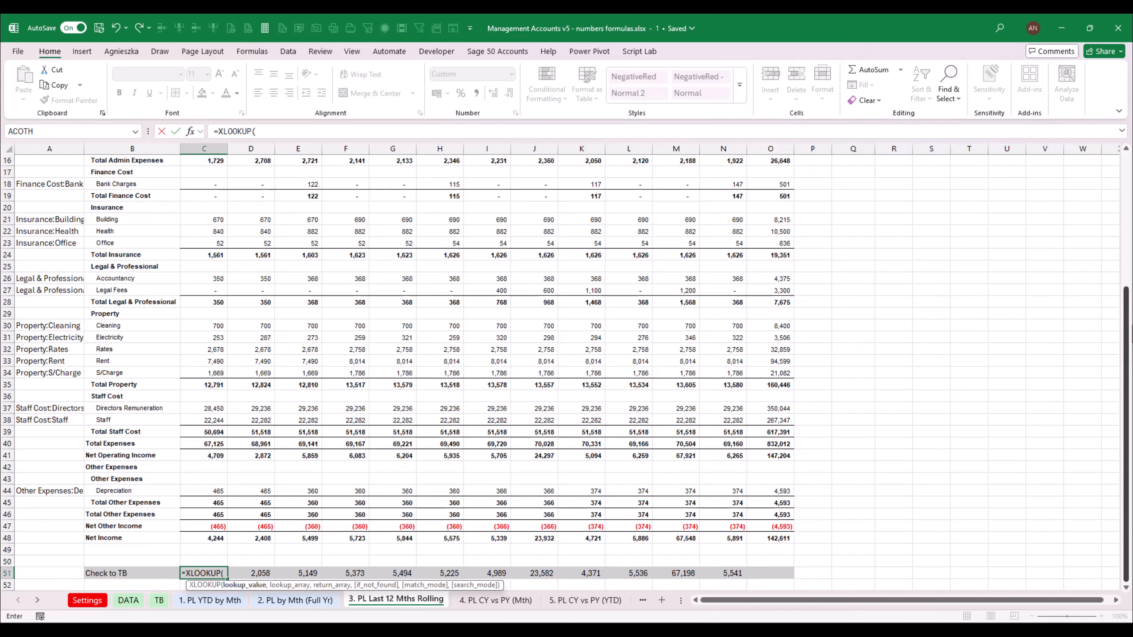
pyautogui.moveTo(1127, 297); pyautogui.dragTo(1127, 168)
pyautogui.click(204, 214)
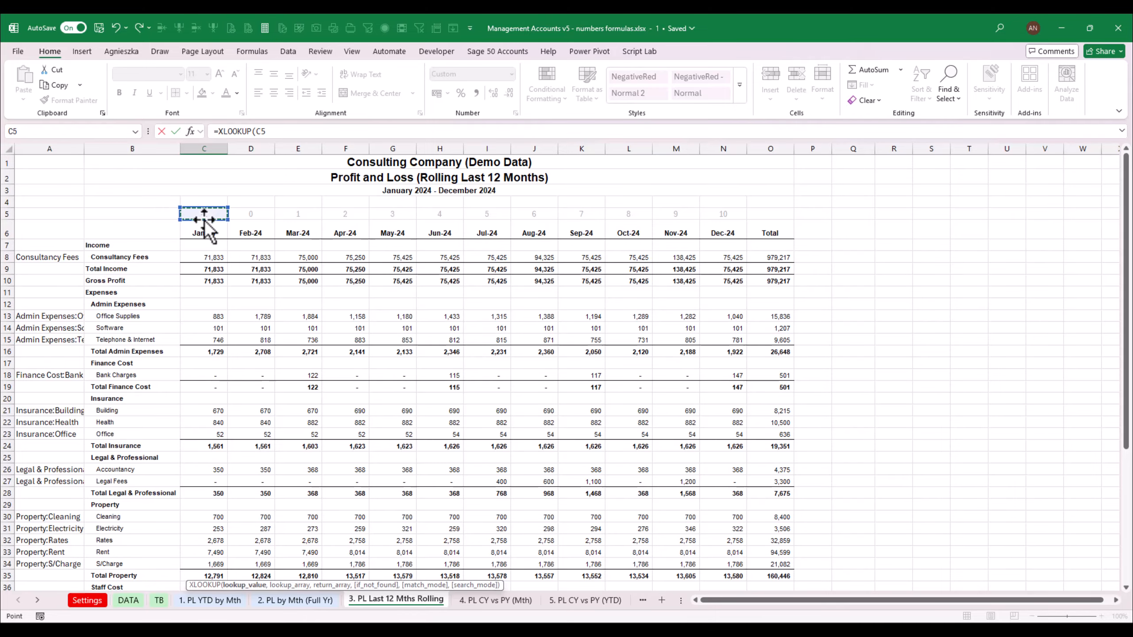
pyautogui.write(',')
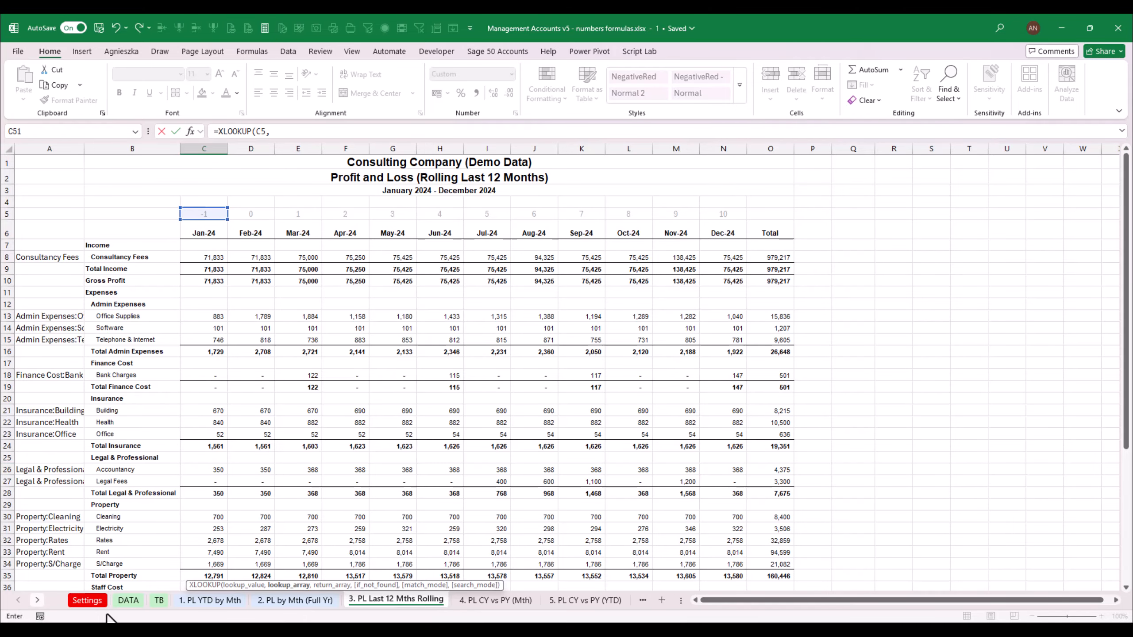
pyautogui.click(158, 600)
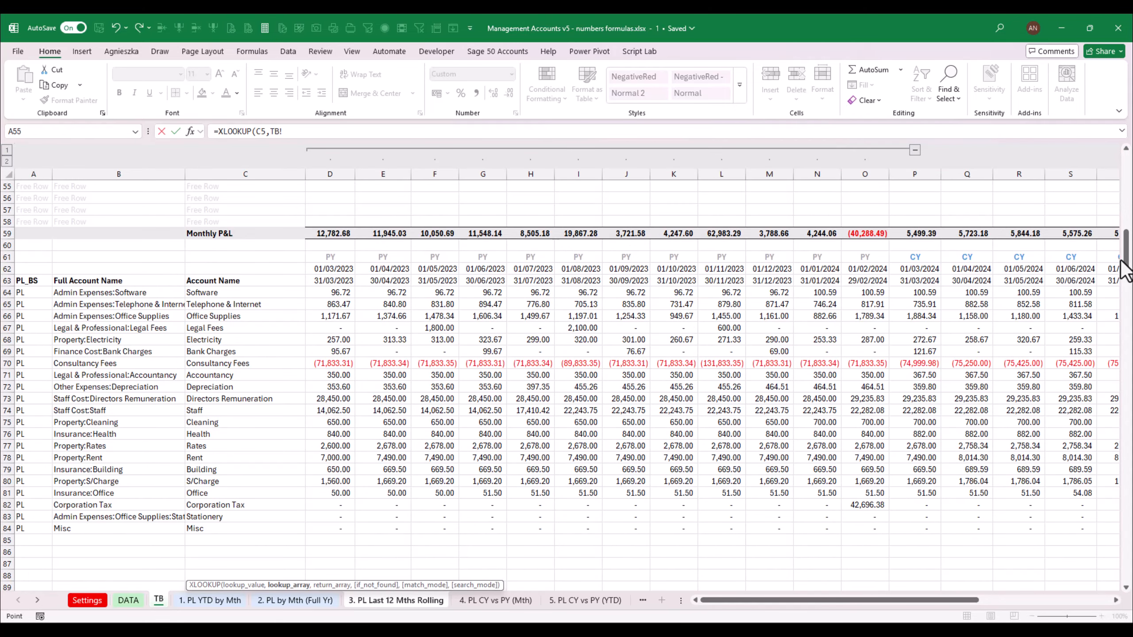
pyautogui.moveTo(1126, 262); pyautogui.dragTo(1126, 183)
pyautogui.moveTo(316, 214); pyautogui.dragTo(1057, 211)
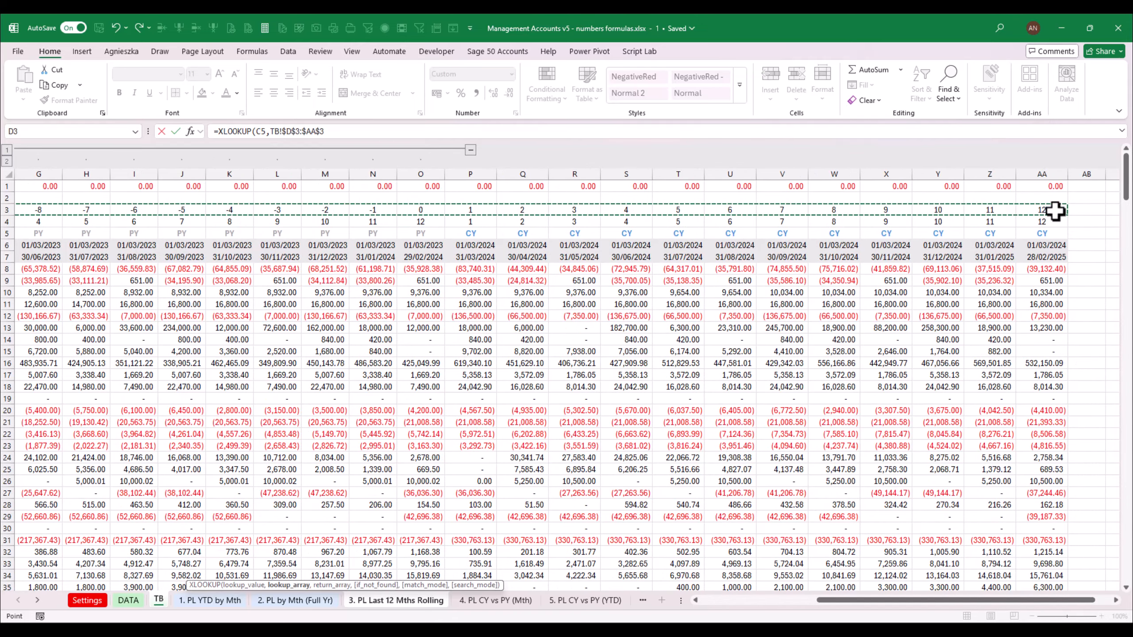
pyautogui.write(',')
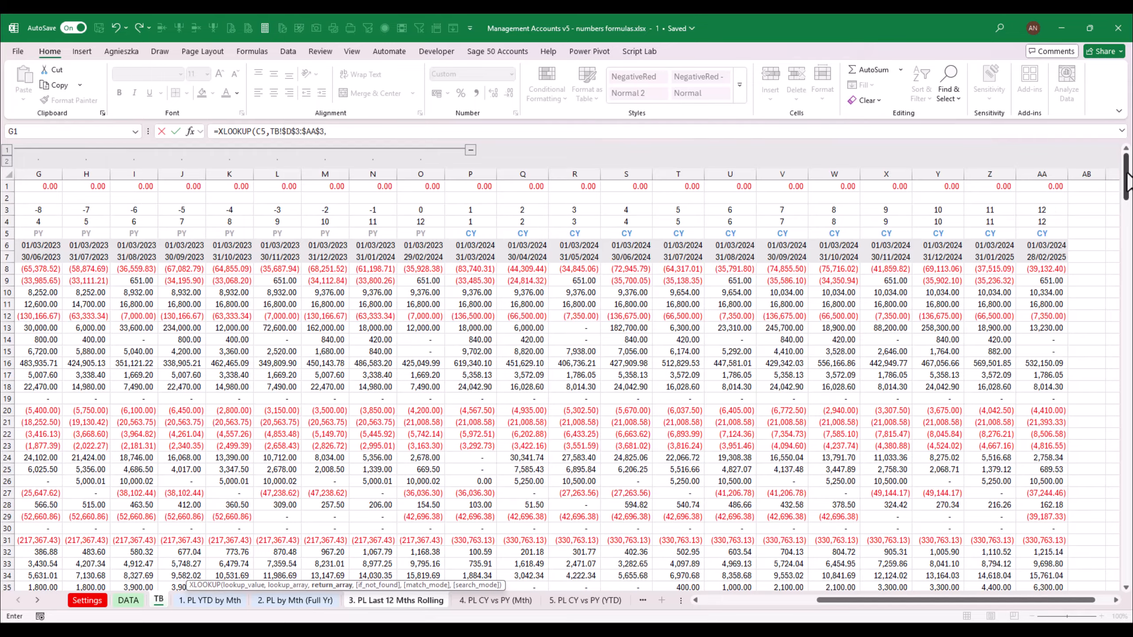
pyautogui.moveTo(1127, 173); pyautogui.dragTo(1127, 228)
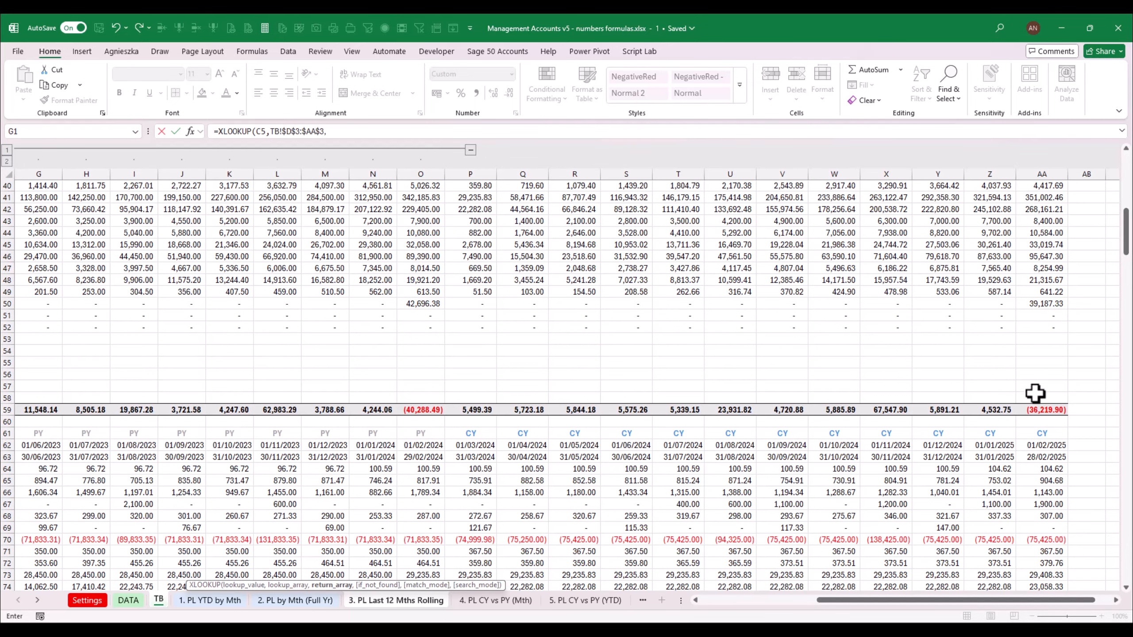
pyautogui.moveTo(1039, 409); pyautogui.dragTo(320, 407)
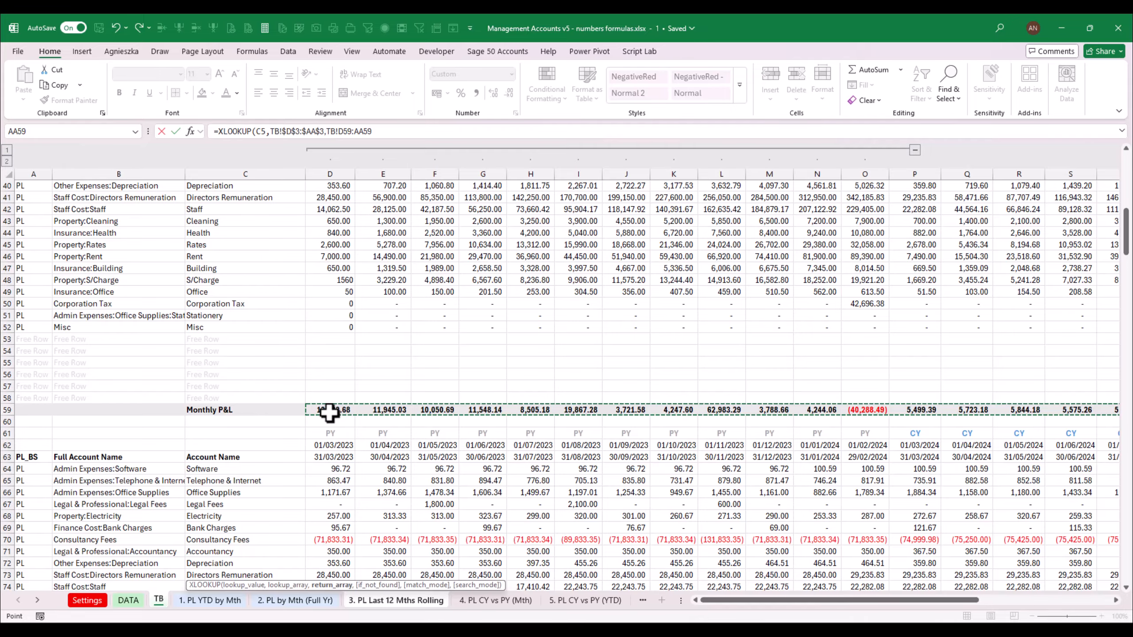
pyautogui.click(398, 133)
pyautogui.press('Return')
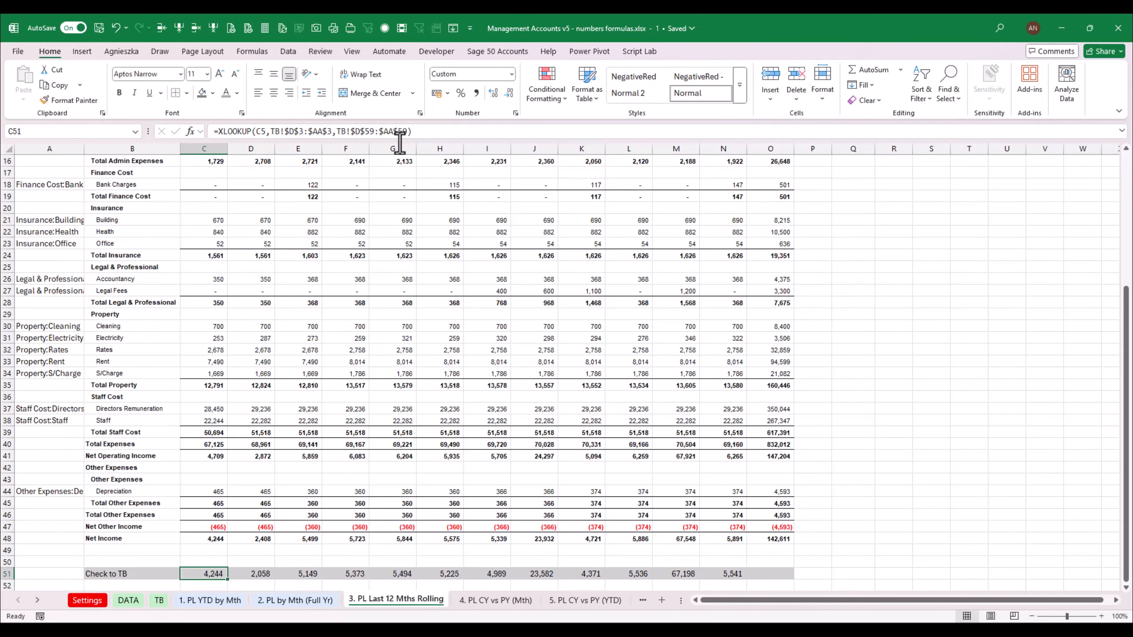
# Extend the C51 formula to subtract the Net Income in C48
pyautogui.press('F2')
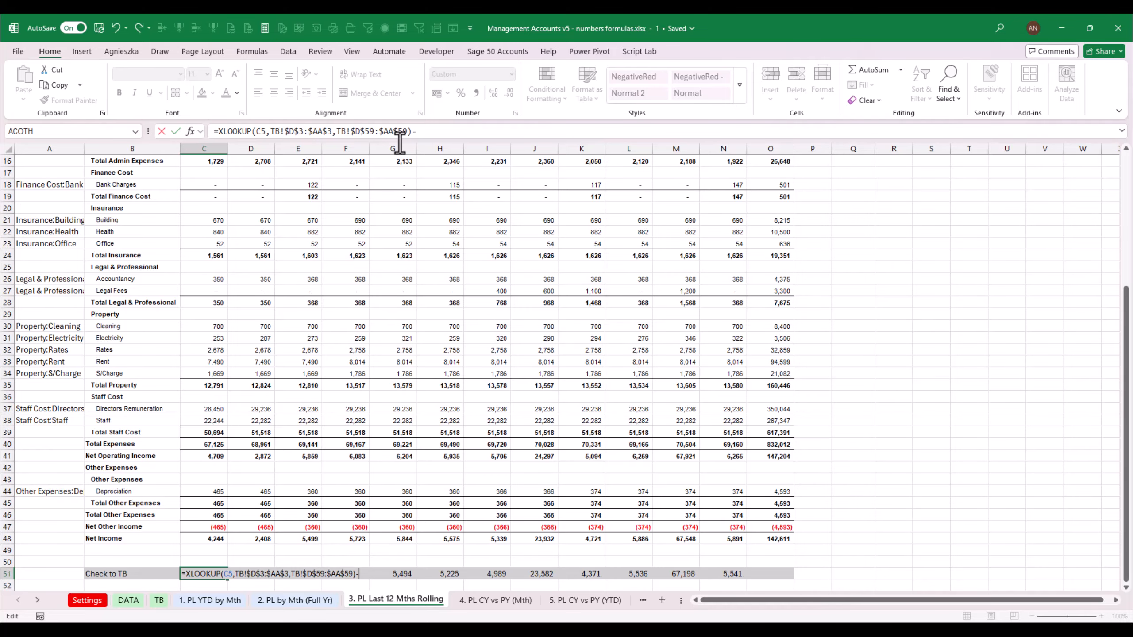
pyautogui.click(221, 539)
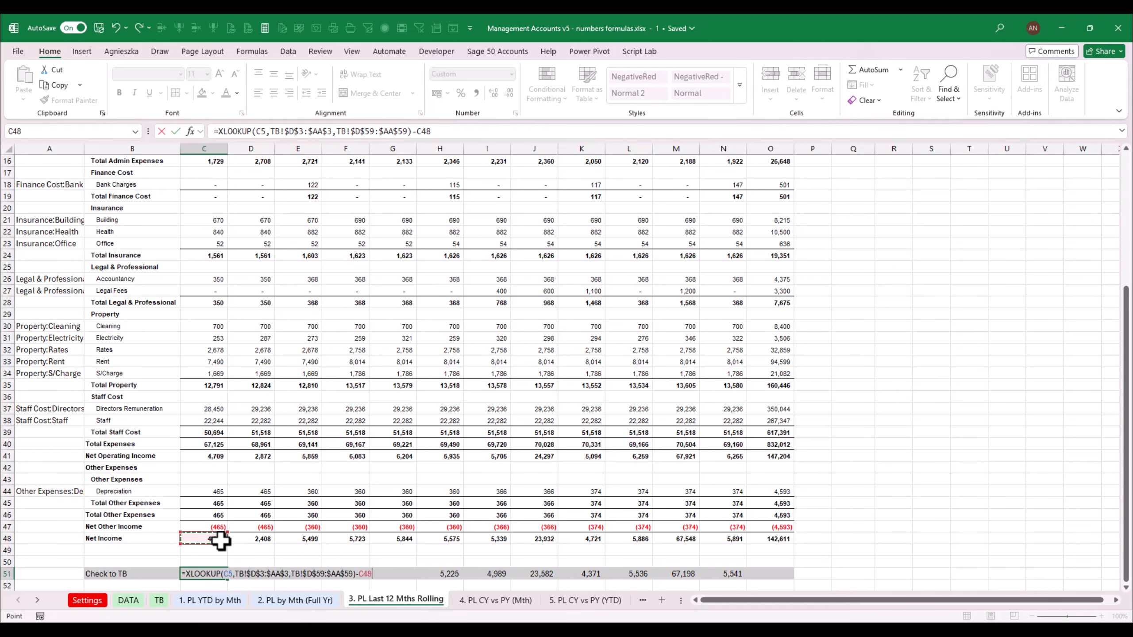
pyautogui.hotkey('ctrl', 'Return')
# Copy the C51 check formula across the rest of row 51 to the December column
pyautogui.hotkey('ctrl', 'c')
pyautogui.press('Right')
pyautogui.hotkey('shift', 'Right')
pyautogui.hotkey('shift', 'Right')
pyautogui.hotkey('shift', 'Right')
pyautogui.hotkey('shift', 'Right')
pyautogui.hotkey('shift', 'Right')
pyautogui.hotkey('shift', 'Right')
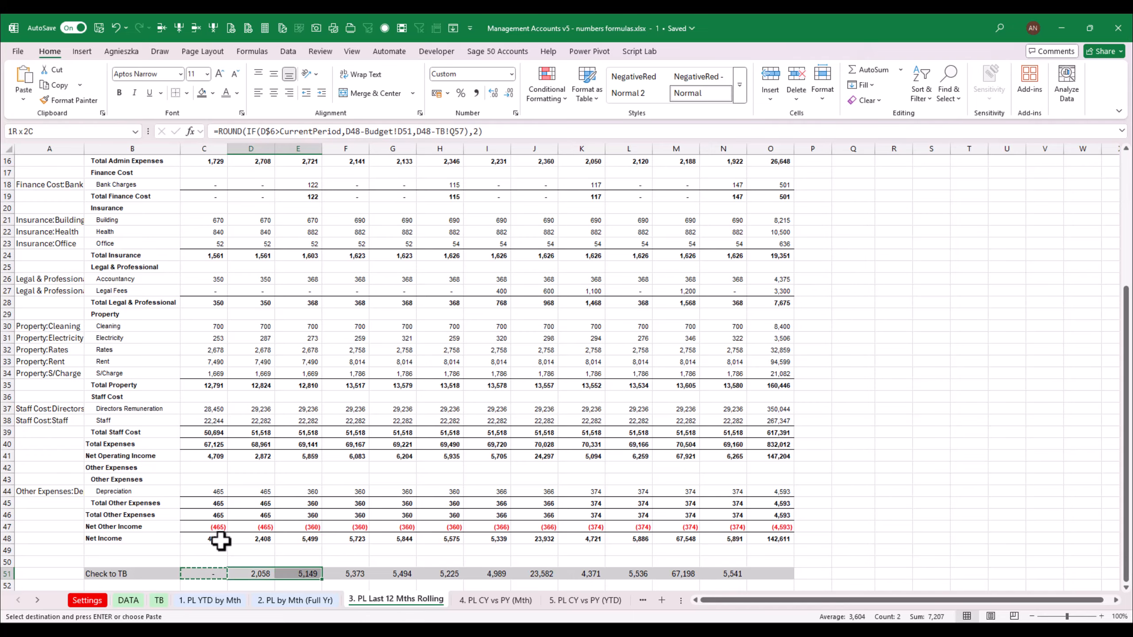
pyautogui.hotkey('shift', 'Right')
pyautogui.hotkey('shift', 'Right')
pyautogui.hotkey('shift', 'Right')
pyautogui.hotkey('shift', 'Right')
pyautogui.press('Return')
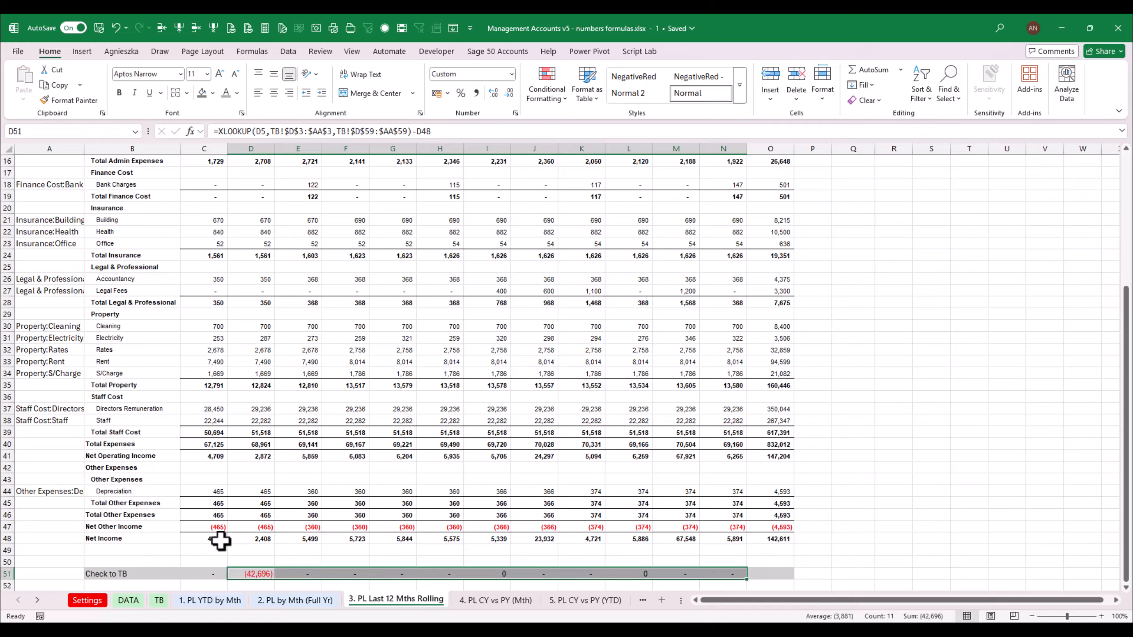
# Review the row 51 check formulas and compare them with the full-year P&L's check row
pyautogui.press('Left')
pyautogui.press('Right')
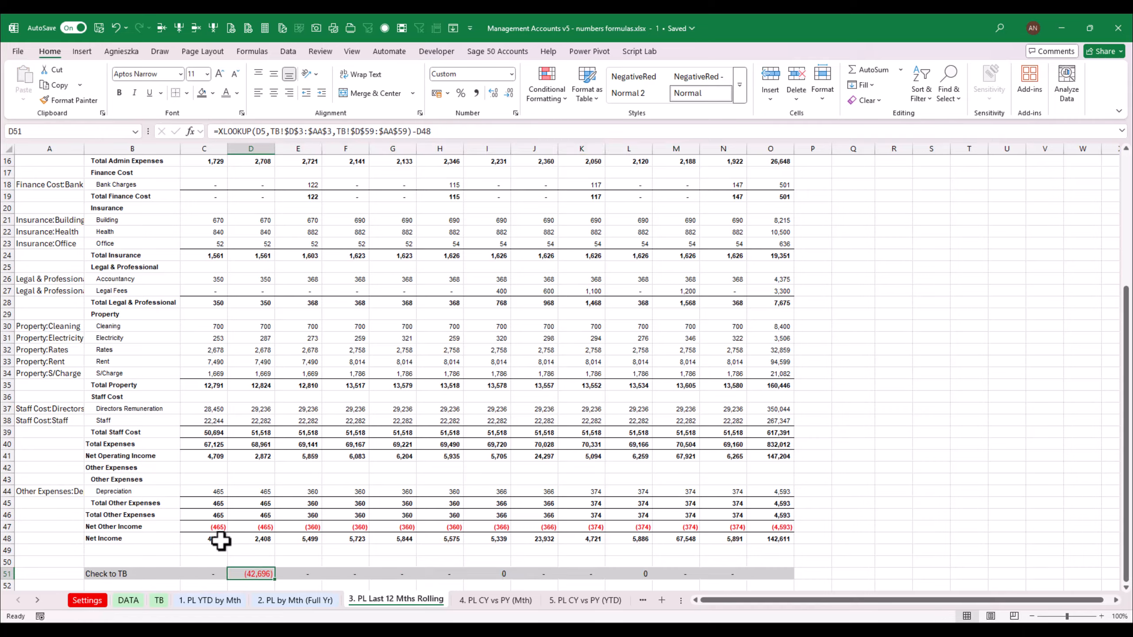
pyautogui.press('F2')
pyautogui.press('Escape')
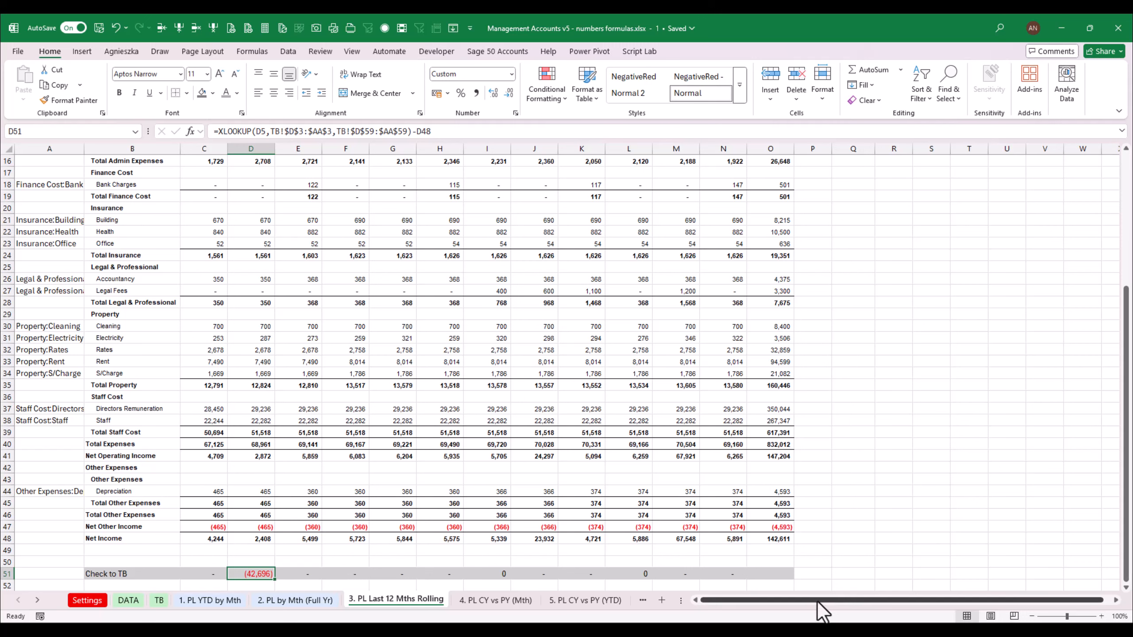
pyautogui.click(204, 572)
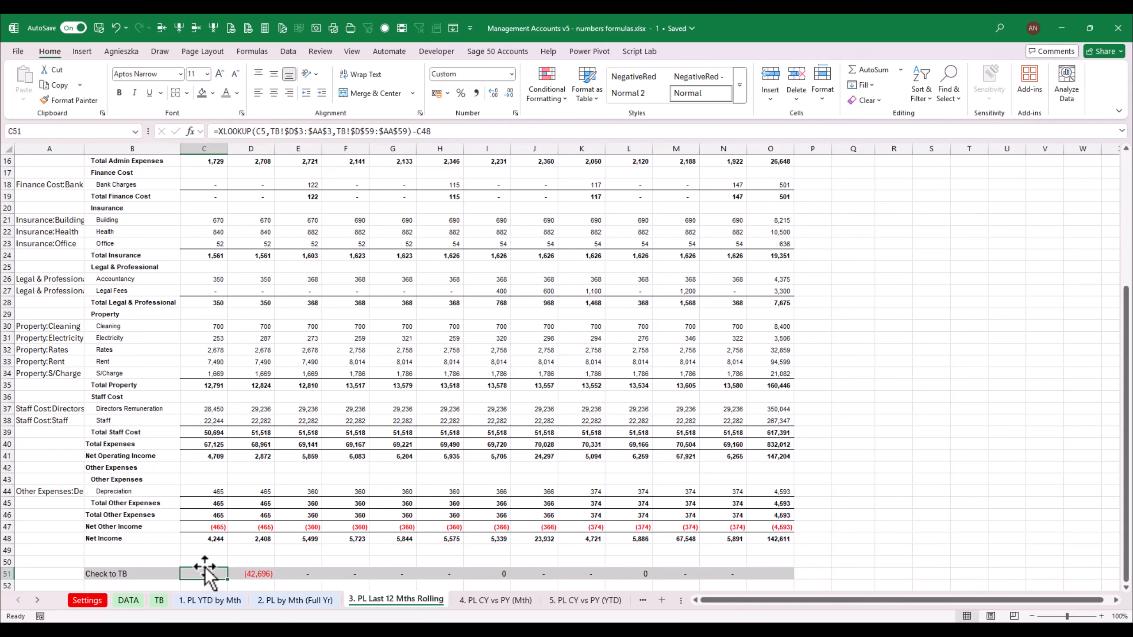
pyautogui.click(262, 574)
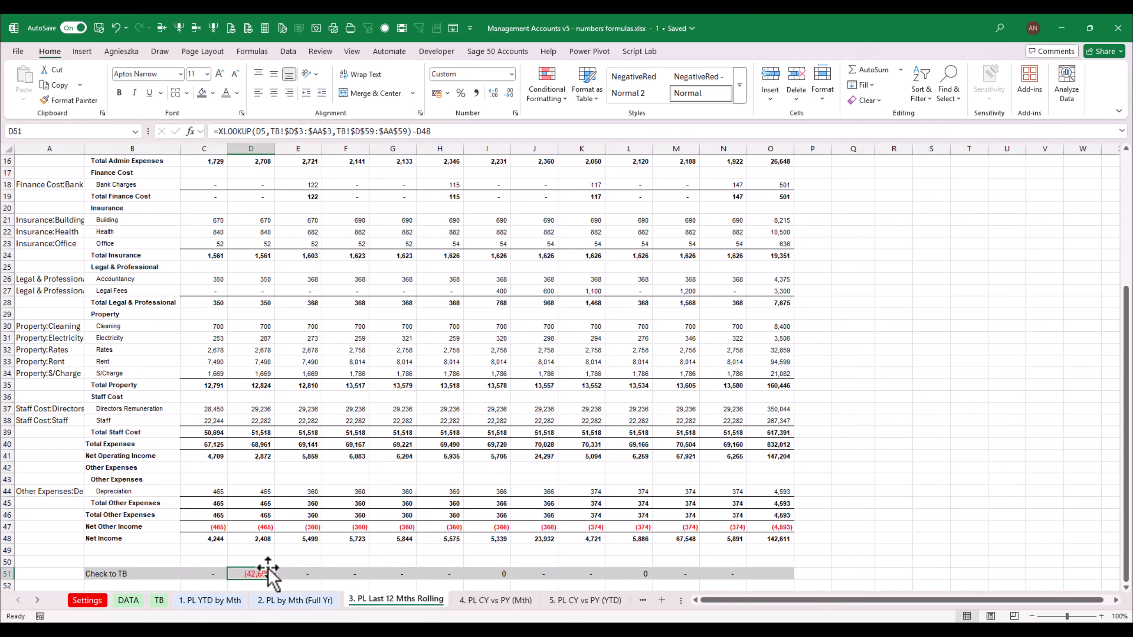
pyautogui.click(306, 603)
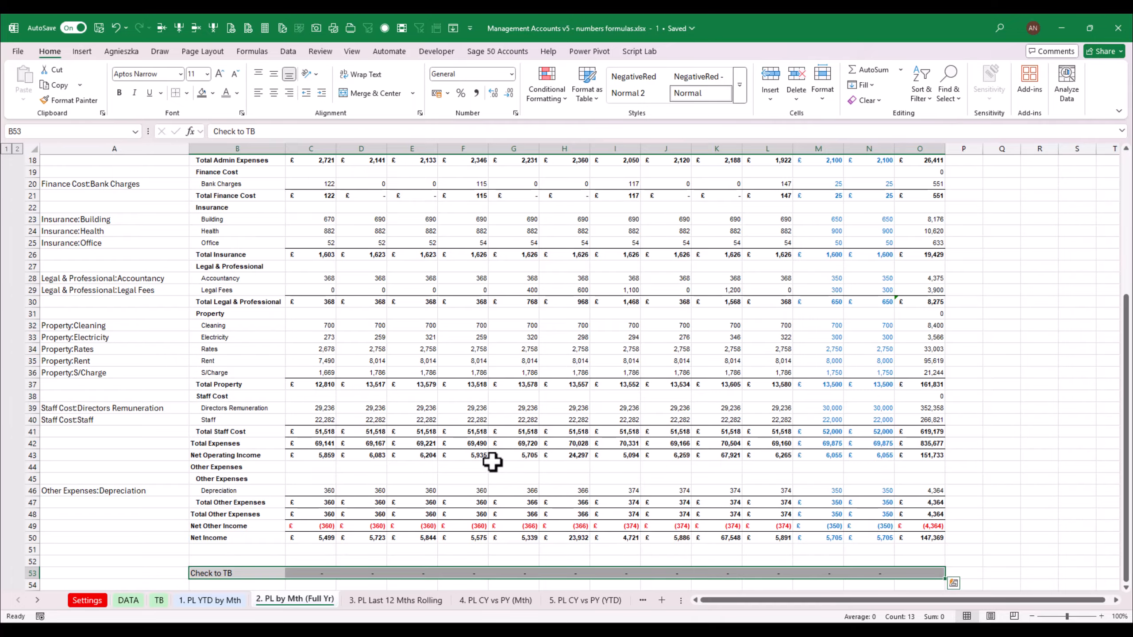
pyautogui.click(401, 601)
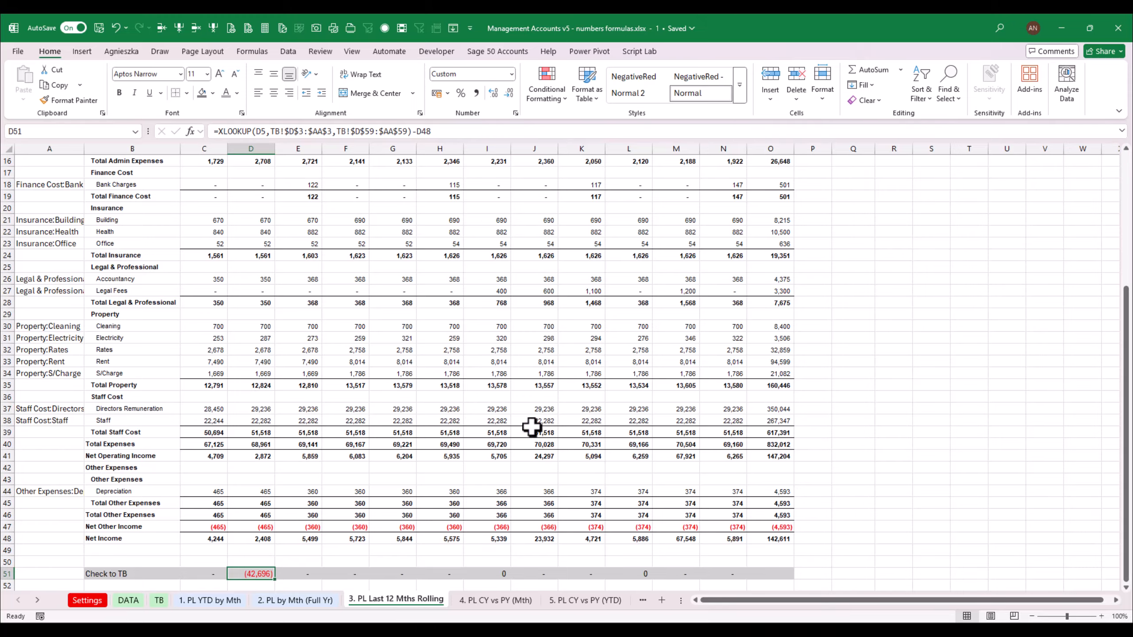
pyautogui.click(61, 350)
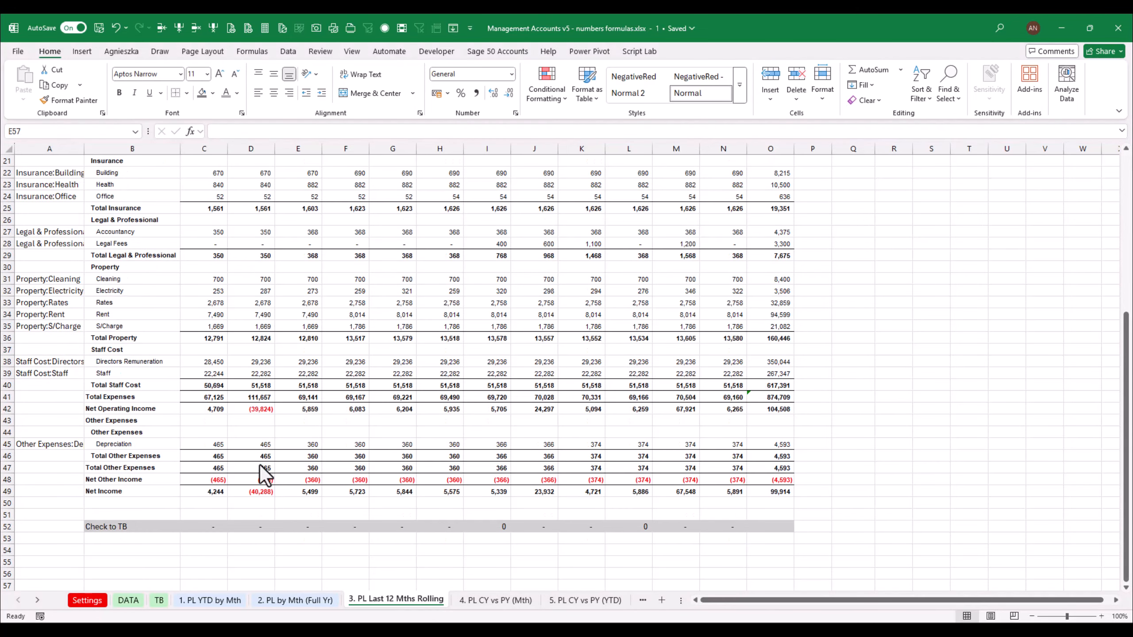
# Widen column A so the Corporation Tax row's account label shows in full
pyautogui.moveTo(1122, 458); pyautogui.dragTo(864, 332)
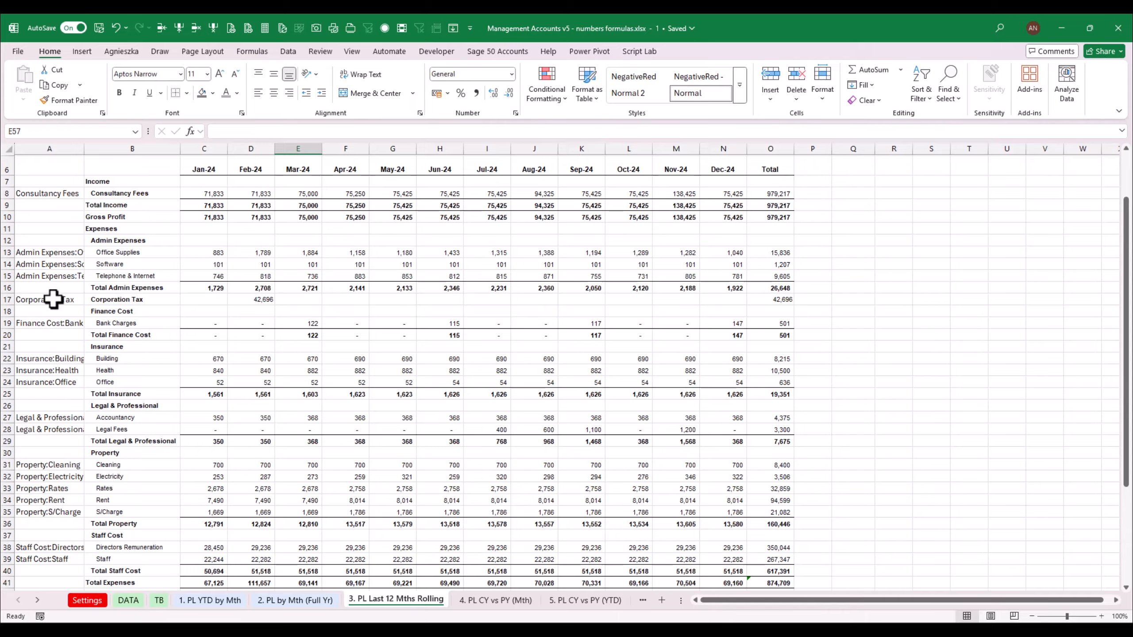
pyautogui.moveTo(50, 299); pyautogui.dragTo(756, 303)
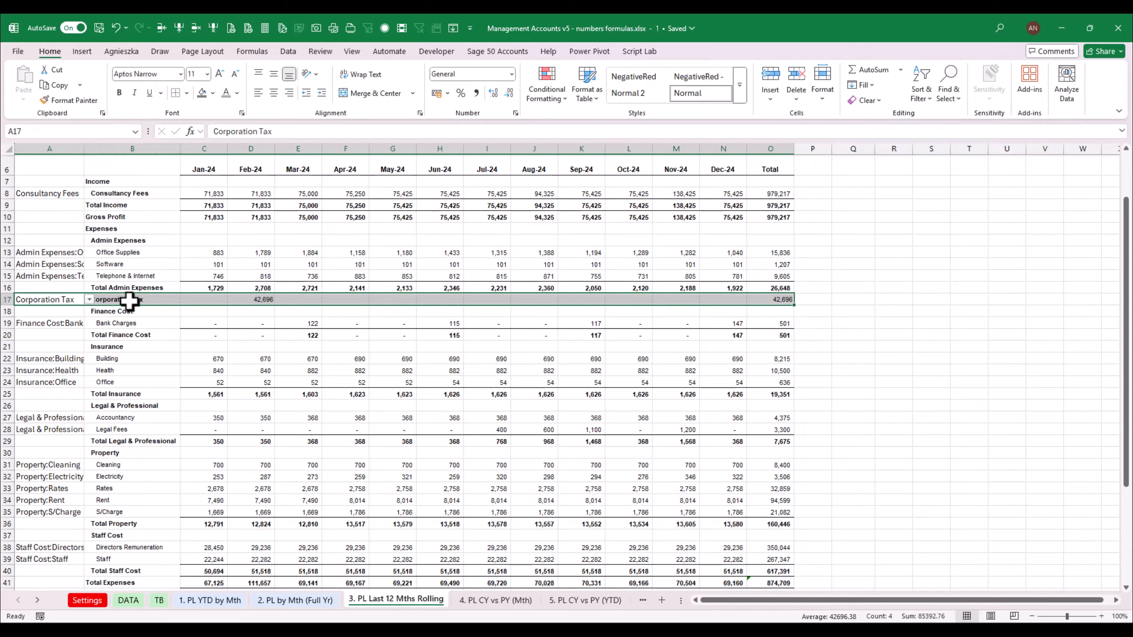
pyautogui.click(254, 301)
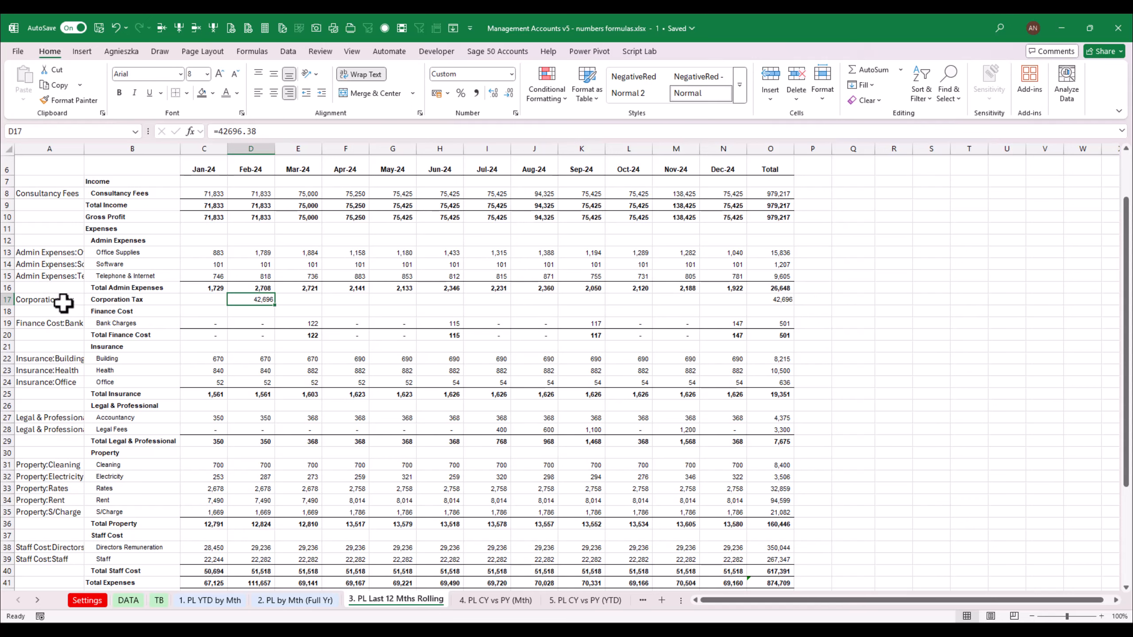
pyautogui.moveTo(64, 300); pyautogui.dragTo(756, 299)
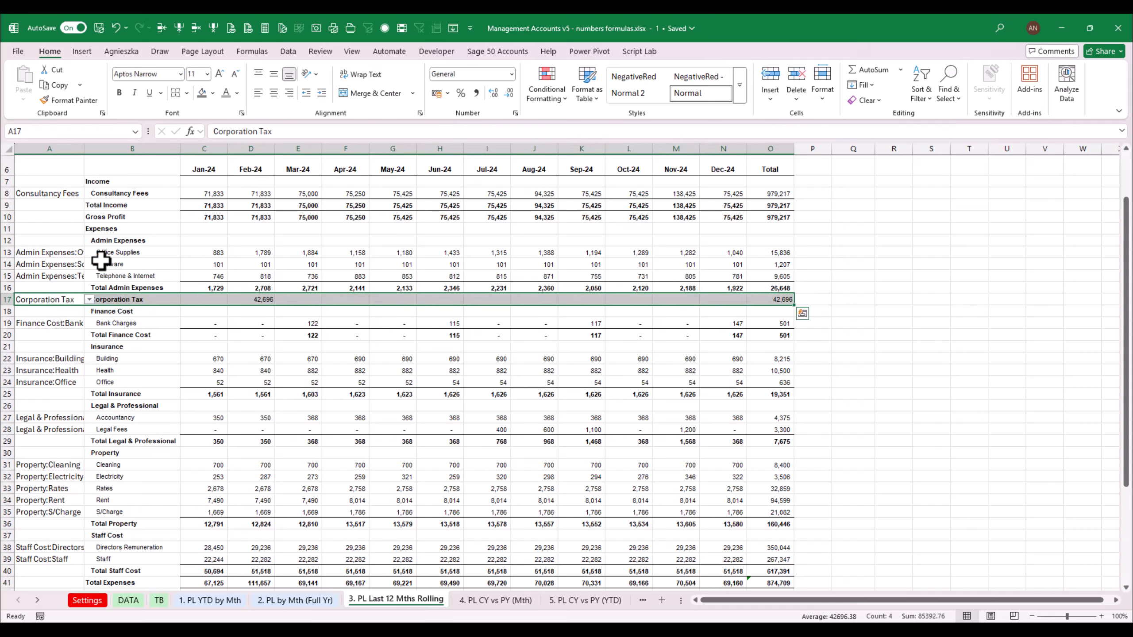
pyautogui.moveTo(84, 150); pyautogui.dragTo(100, 151)
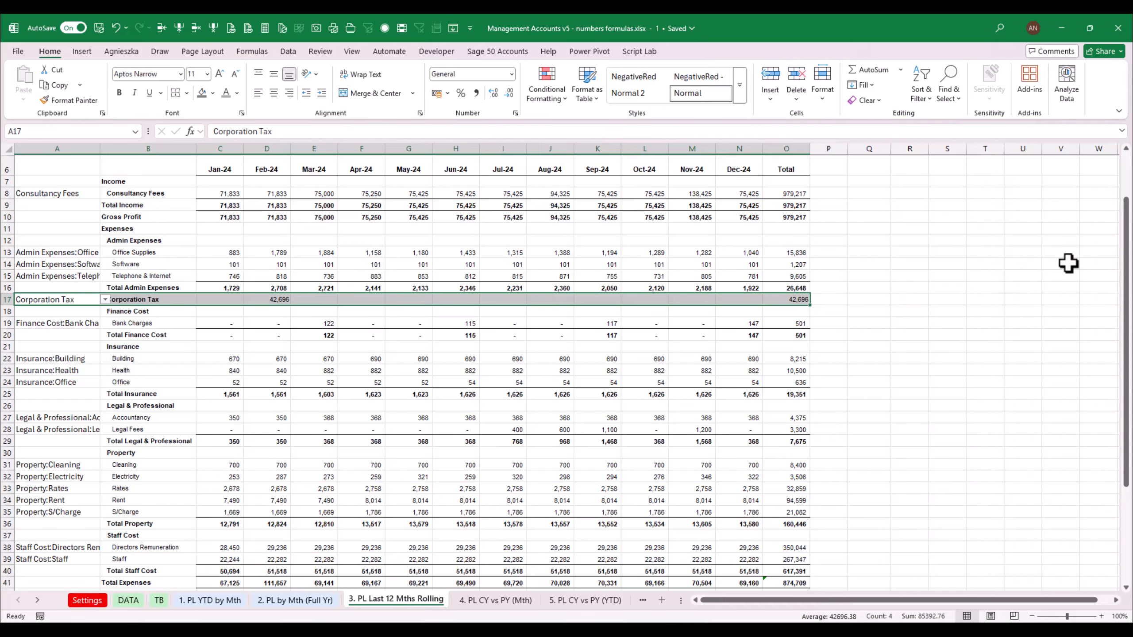
# Inspect the Corporation Tax row values and the Check to TB results
pyautogui.moveTo(1128, 313); pyautogui.dragTo(1131, 401)
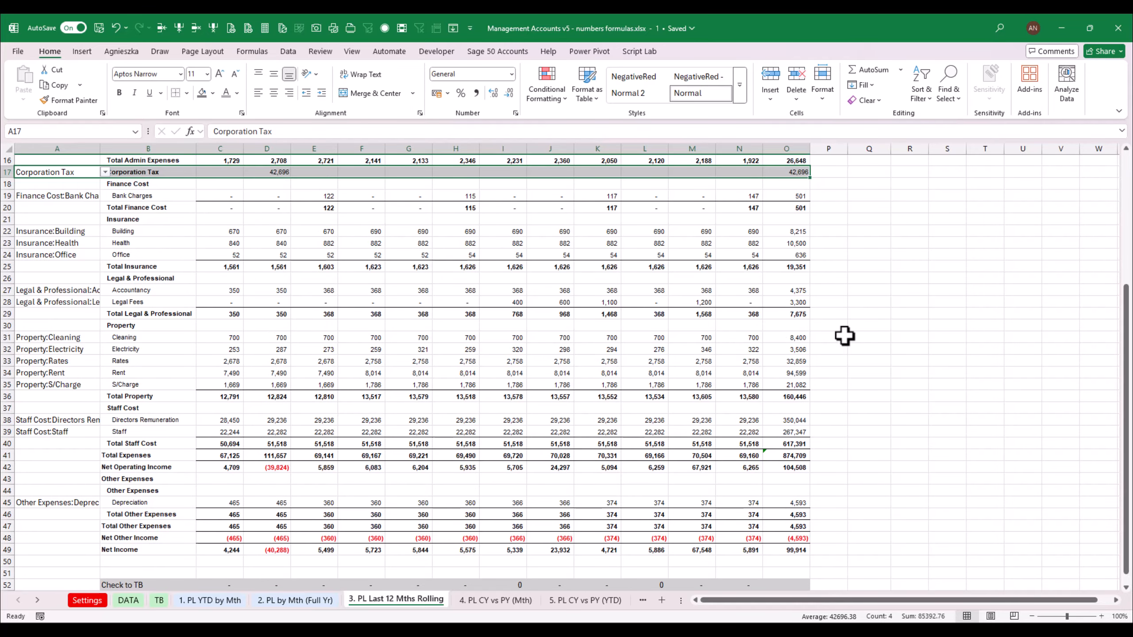
pyautogui.moveTo(1130, 356); pyautogui.dragTo(1131, 232)
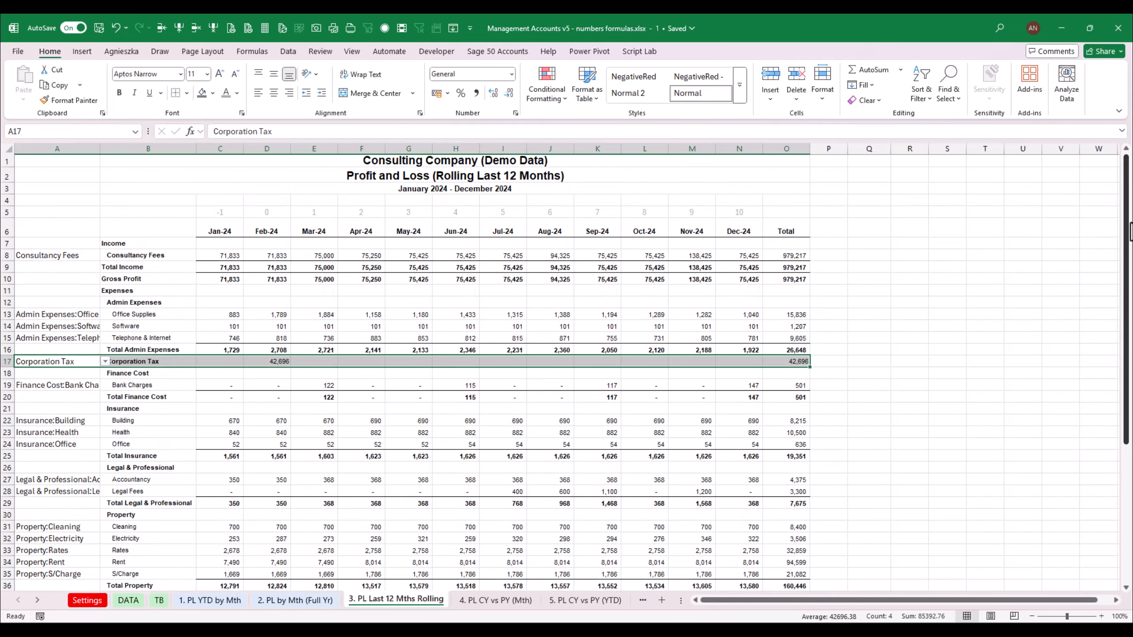
pyautogui.click(151, 372)
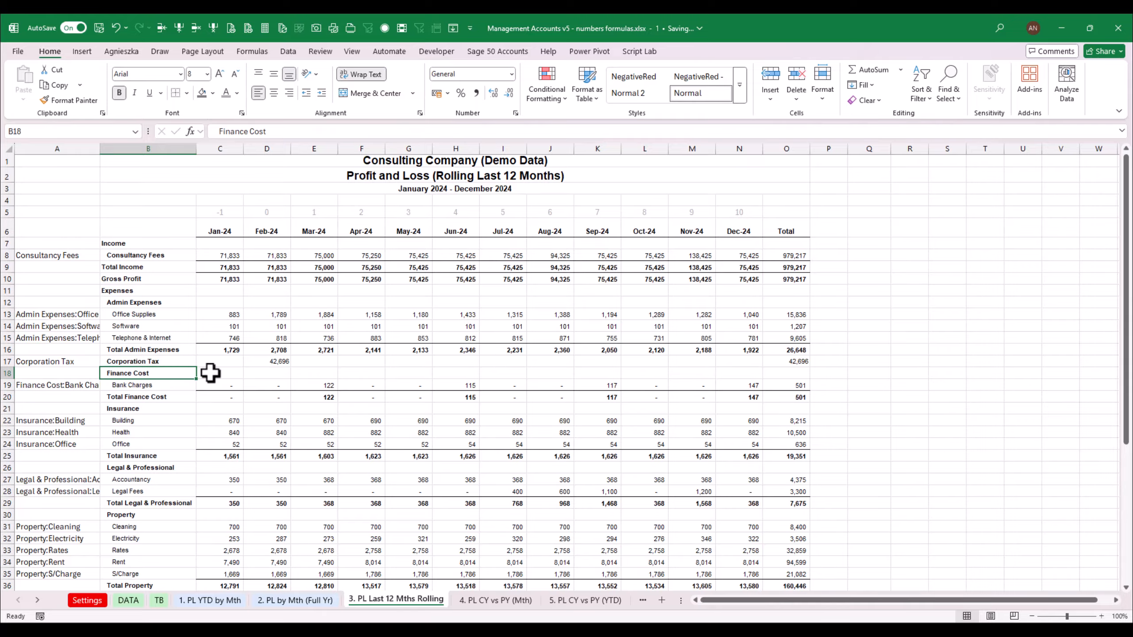
pyautogui.click(174, 362)
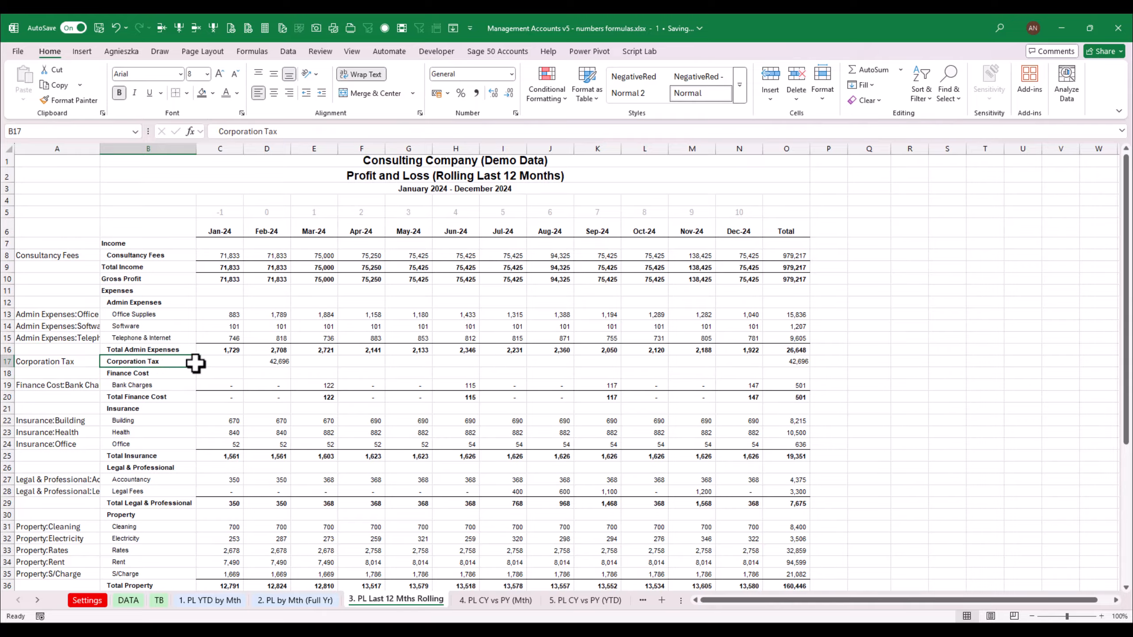
pyautogui.click(267, 364)
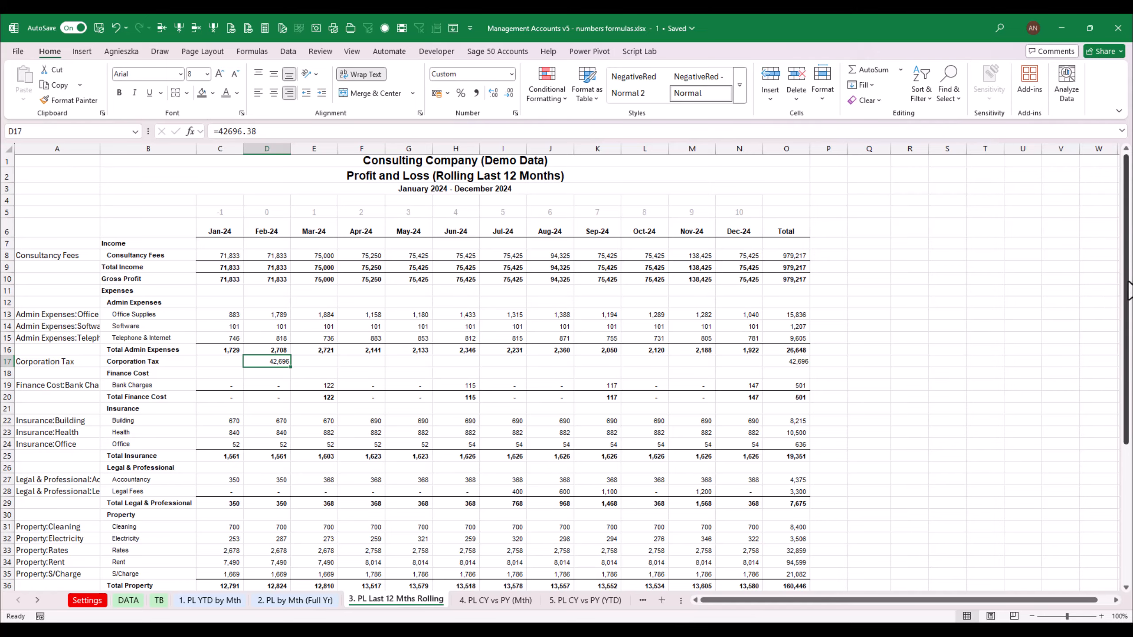
pyautogui.moveTo(1126, 308); pyautogui.dragTo(1126, 446)
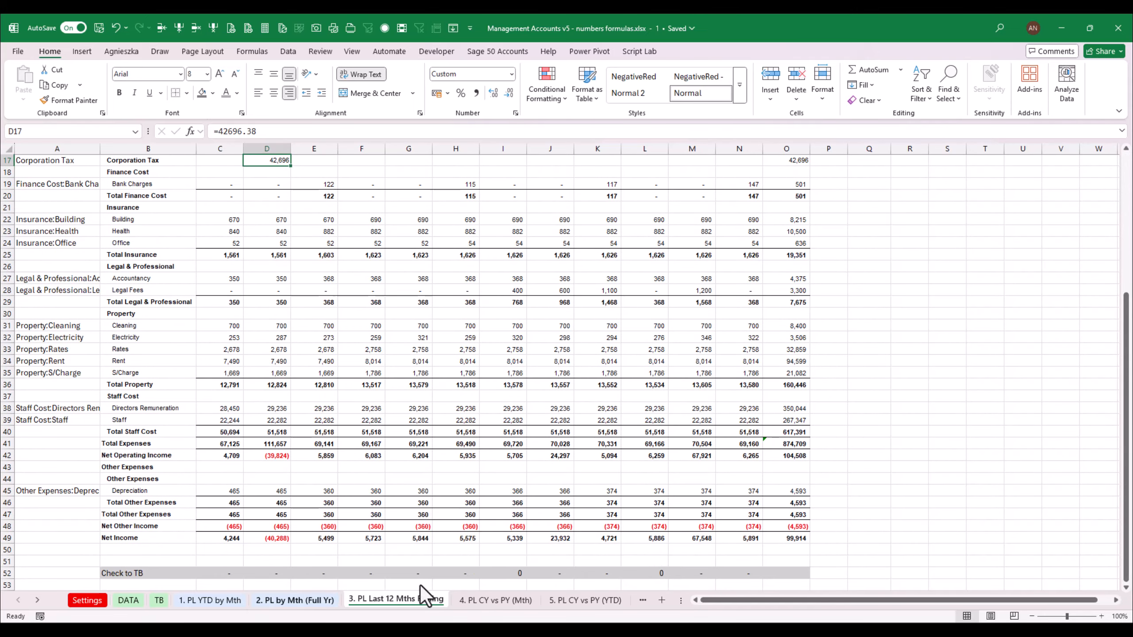
pyautogui.click(507, 574)
# Wrap the C52 Check to TB formula in ROUND to 2 decimal places
pyautogui.click(217, 575)
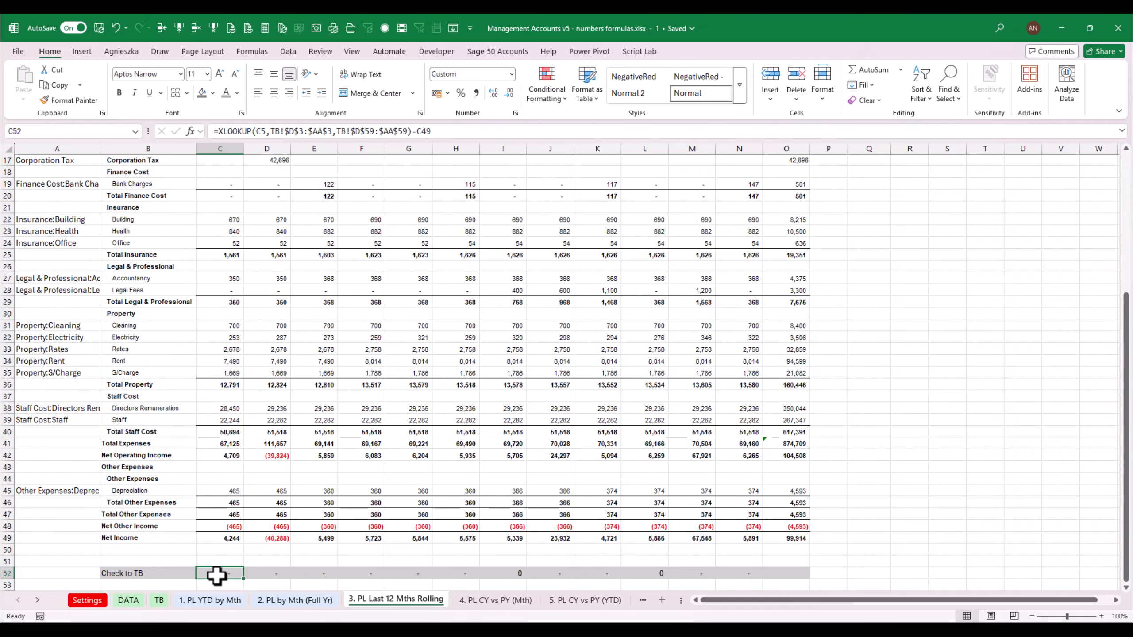
pyautogui.click(218, 131)
pyautogui.write('round')
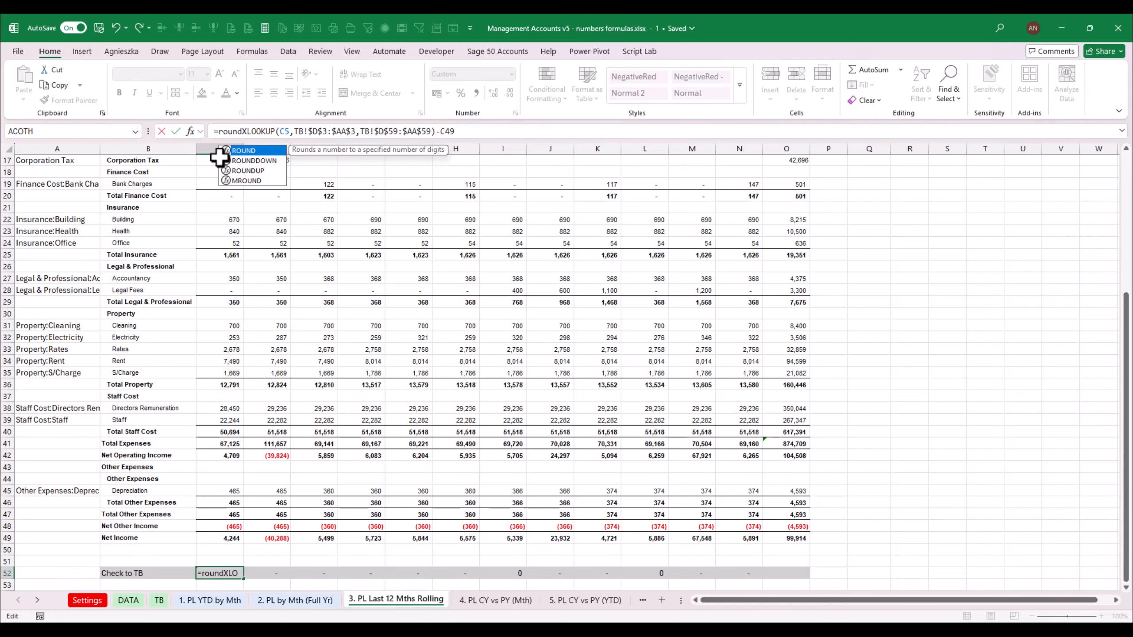
pyautogui.write('(')
pyautogui.write(',2)')
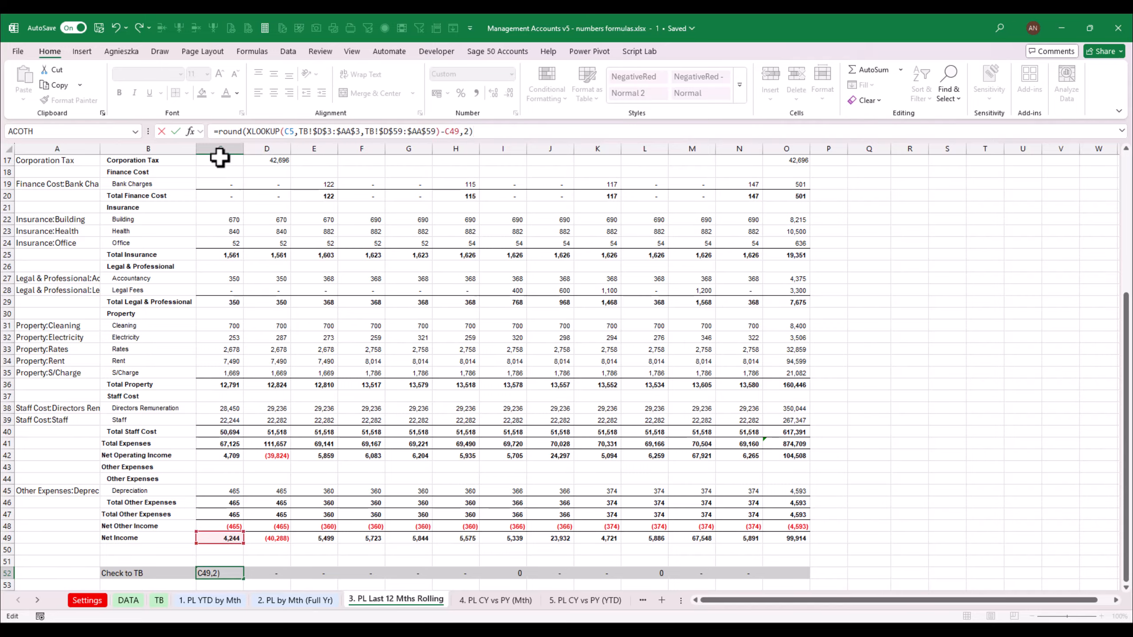
pyautogui.hotkey('ctrl', 'Return')
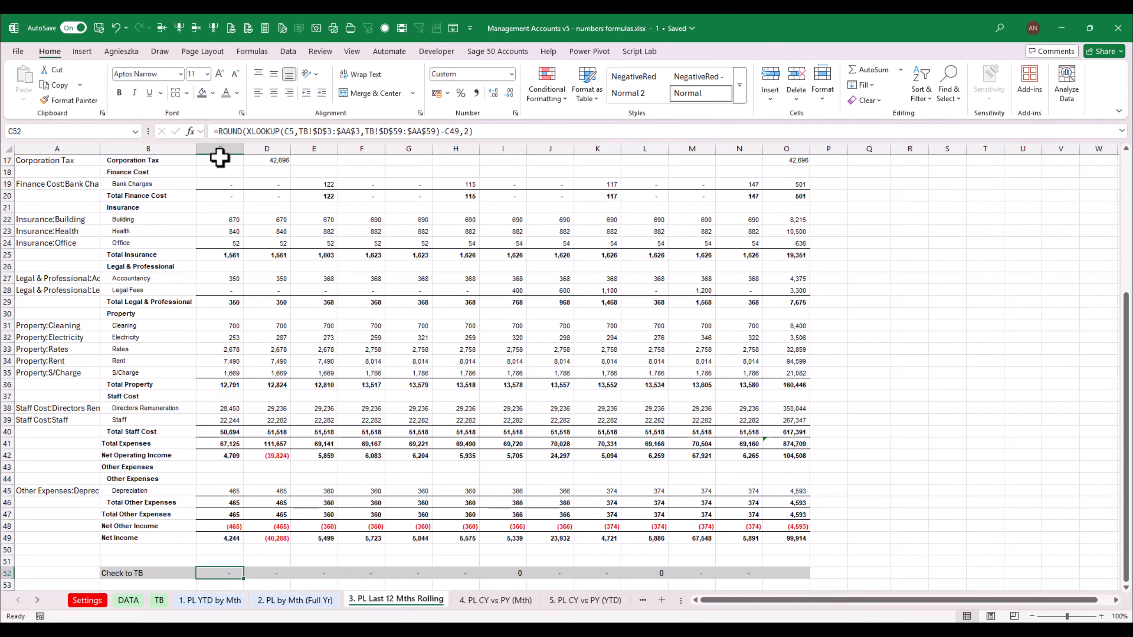
# Copy the rounded check formula across row 52 through the December column
pyautogui.hotkey('ctrl', 'c')
pyautogui.hotkey('shift', 'Right')
pyautogui.hotkey('shift', 'Right')
pyautogui.hotkey('shift', 'Right')
pyautogui.hotkey('shift', 'Right')
pyautogui.hotkey('shift', 'Right')
pyautogui.hotkey('shift', 'Right')
pyautogui.hotkey('shift', 'Right')
pyautogui.hotkey('shift', 'Right')
pyautogui.hotkey('shift', 'Right')
pyautogui.hotkey('shift', 'Right')
pyautogui.hotkey('shift', 'Right')
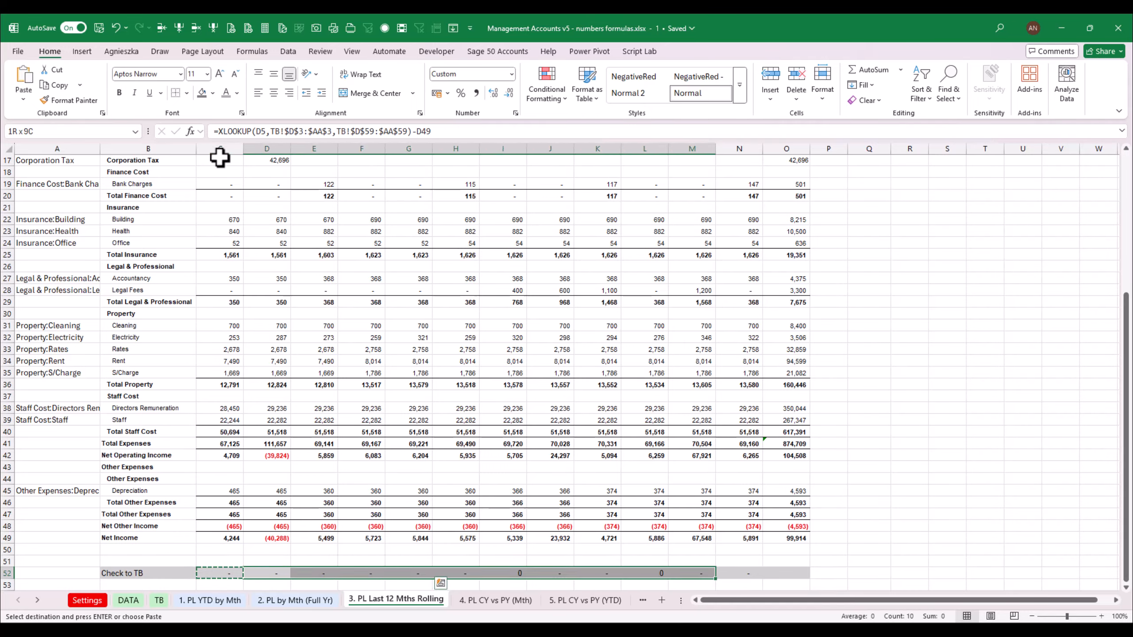
pyautogui.press('Return')
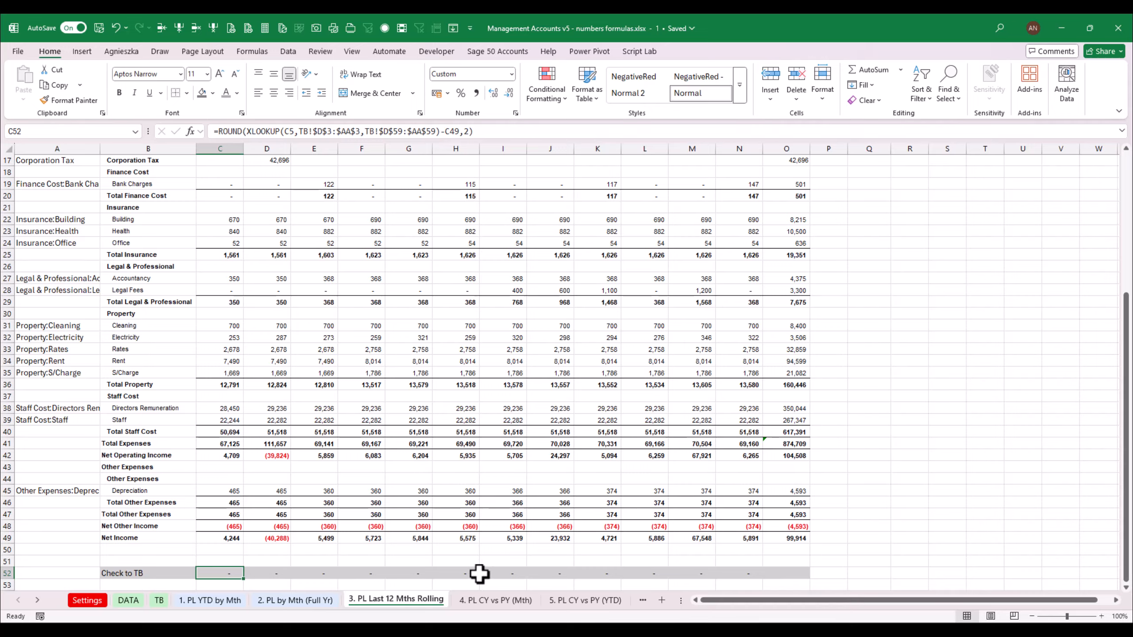
pyautogui.click(1, 396)
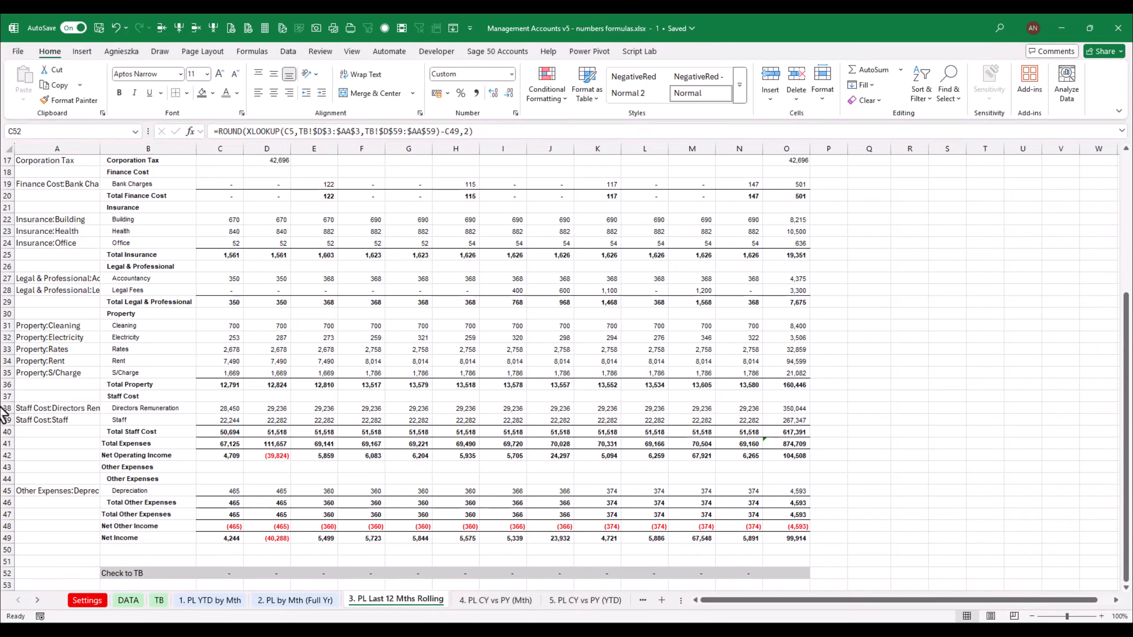
# Set the PL Last 12 Mths Rolling sheet tab colour to a light blue theme shade
pyautogui.click(800, 538)
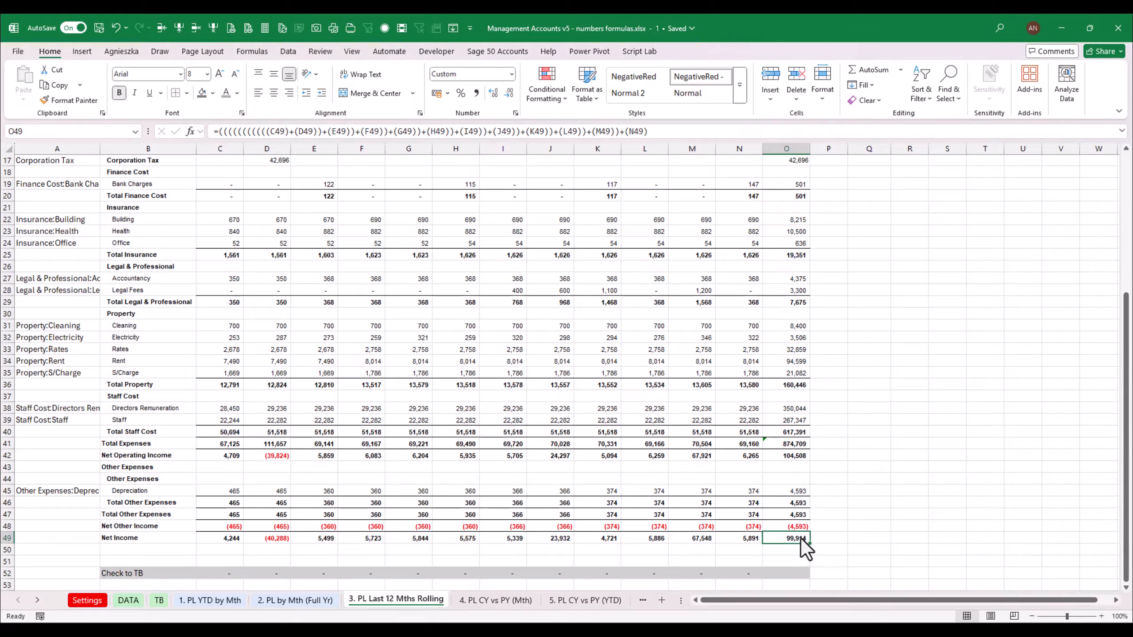
pyautogui.rightClick(398, 604)
pyautogui.moveTo(439, 503)
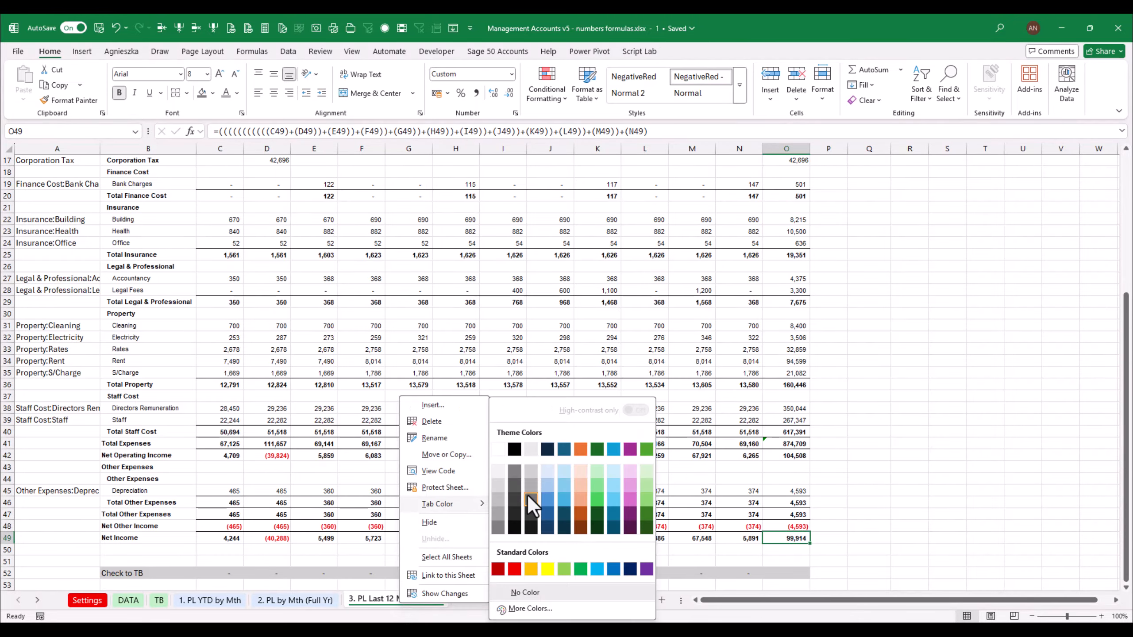
pyautogui.click(565, 473)
pyautogui.click(374, 538)
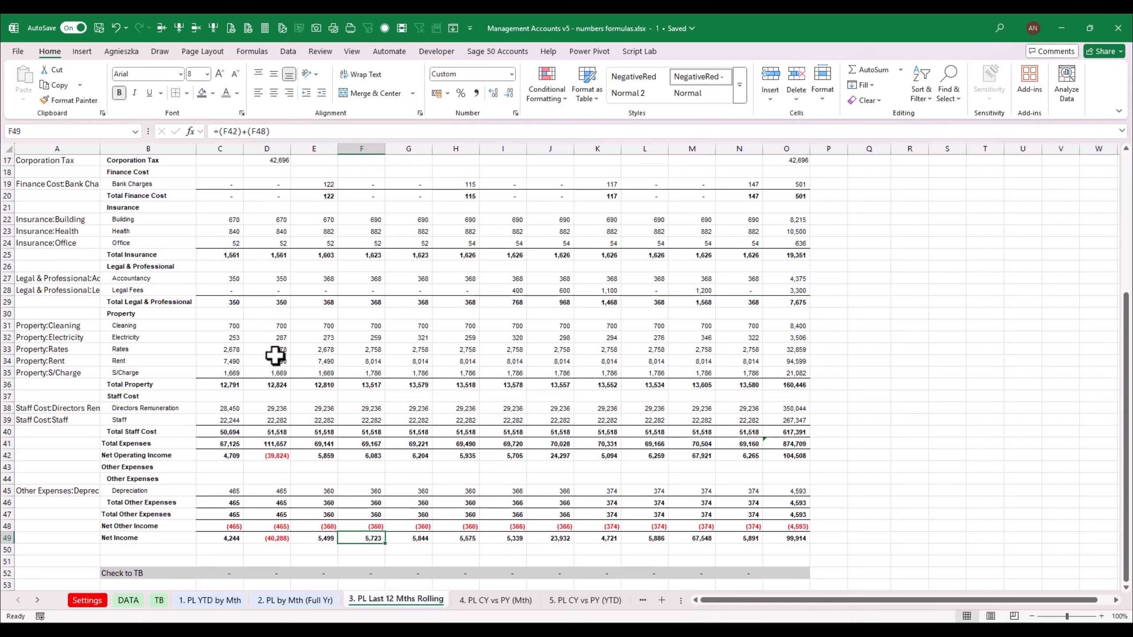